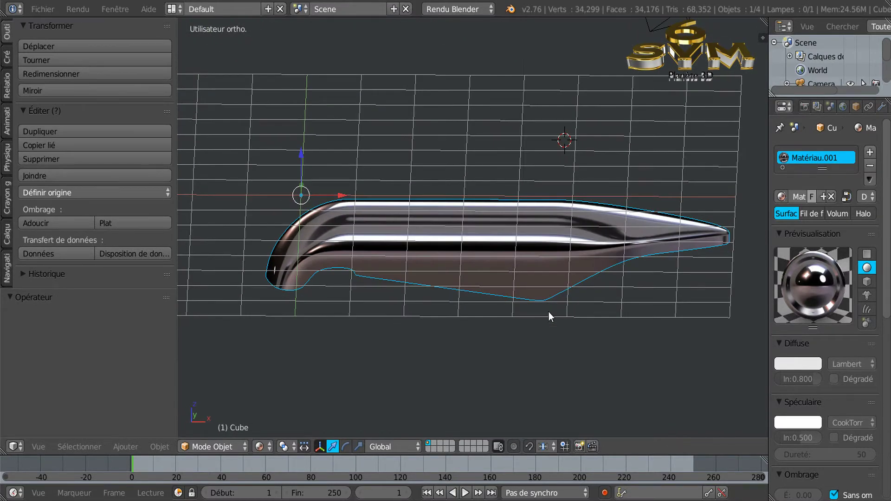
# Examine the chrome part's shape from the side and from above.
pyautogui.scroll(1, 547, 321)
pyautogui.moveTo(499, 335); pyautogui.dragTo(512, 367, button='middle')
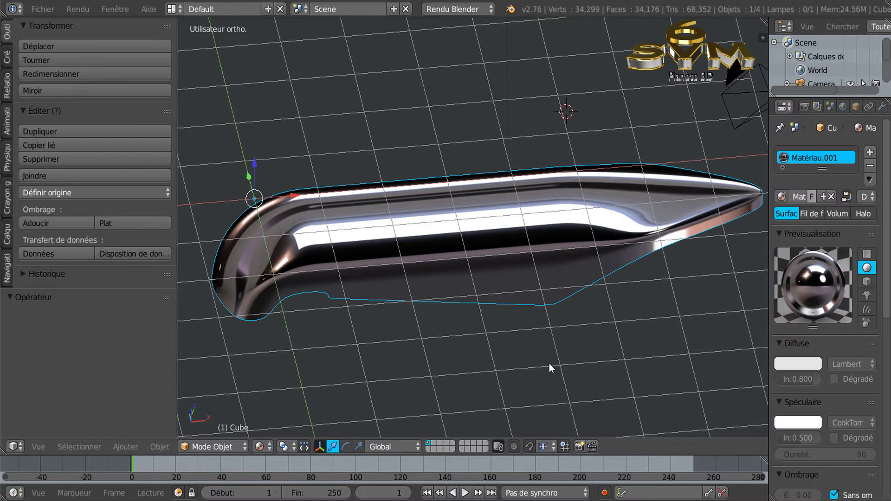
pyautogui.moveTo(565, 362); pyautogui.dragTo(495, 318, button='middle')
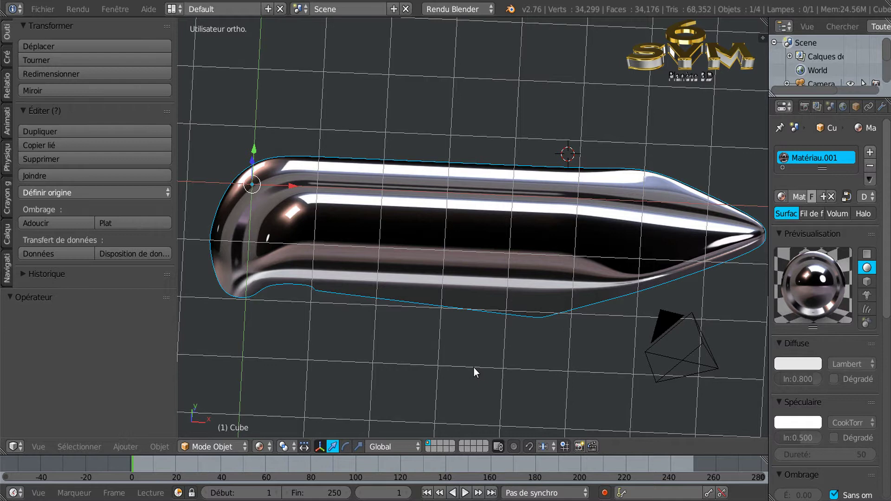
pyautogui.moveTo(469, 350); pyautogui.dragTo(478, 382, button='middle')
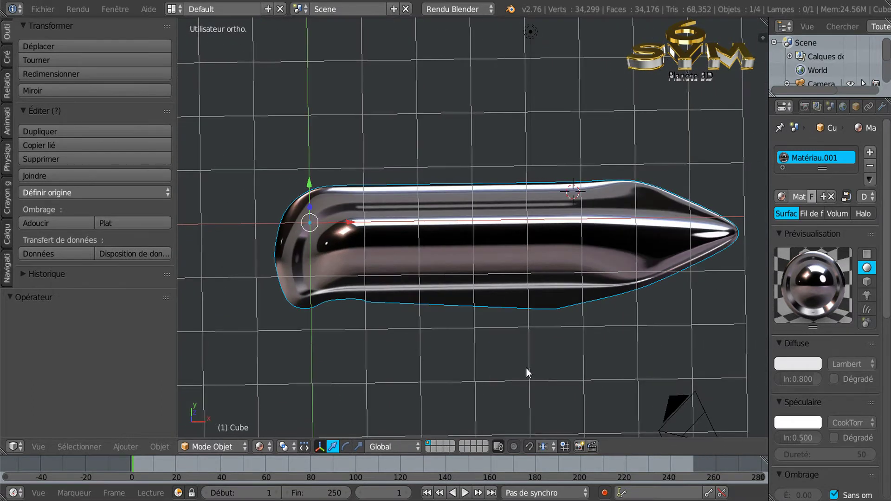
pyautogui.moveTo(532, 374); pyautogui.dragTo(534, 330, button='middle')
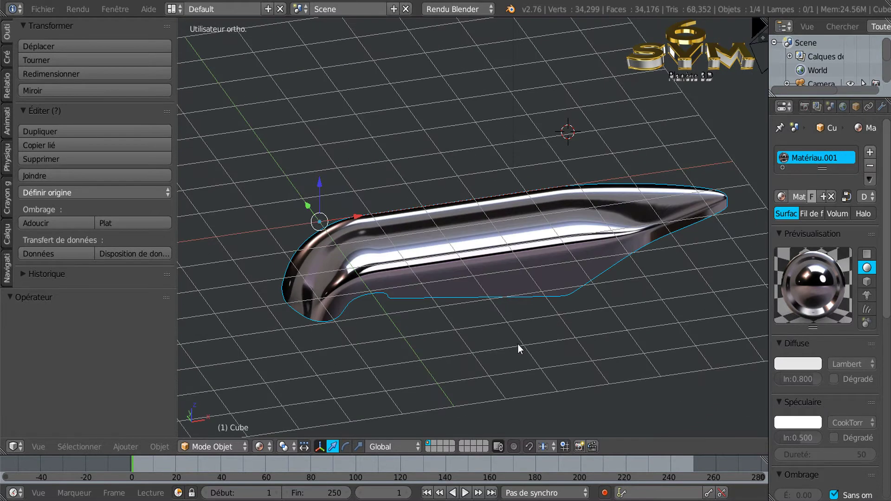
pyautogui.moveTo(458, 331); pyautogui.dragTo(522, 347, button='middle')
pyautogui.moveTo(616, 310); pyautogui.dragTo(547, 351, button='middle')
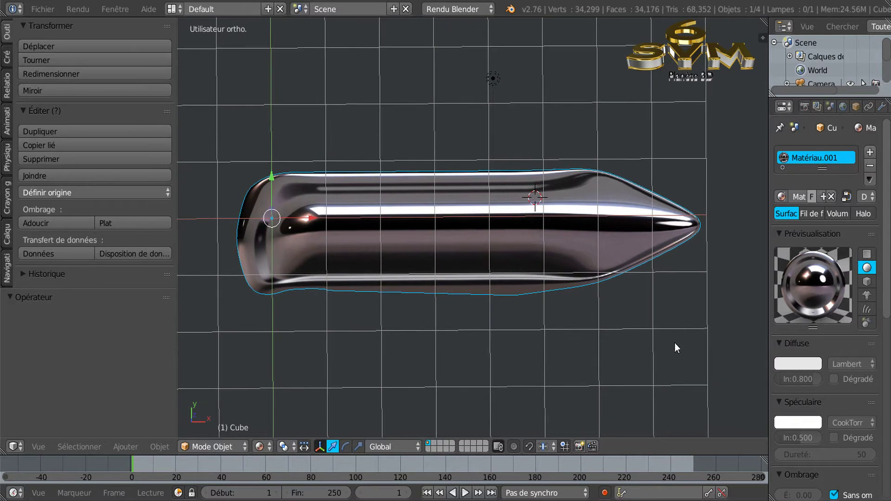
# Show the 3D view's properties and enable background images.
pyautogui.press('n')
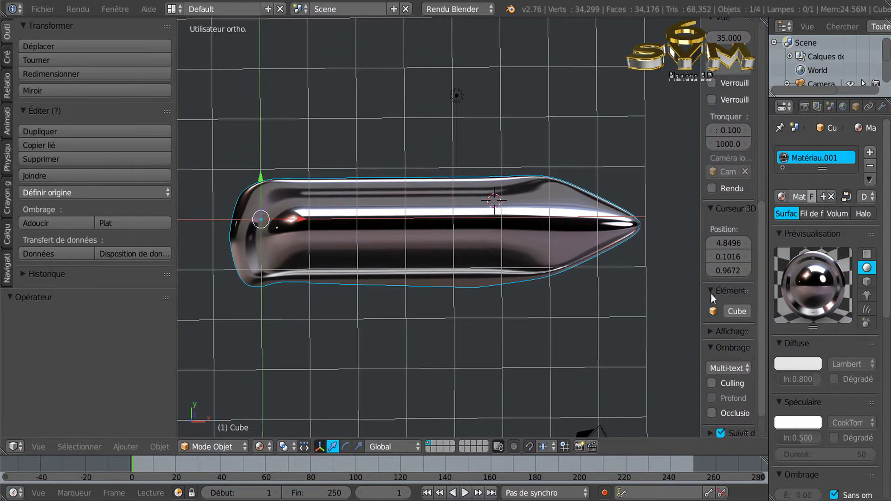
pyautogui.moveTo(701, 296); pyautogui.dragTo(631, 301)
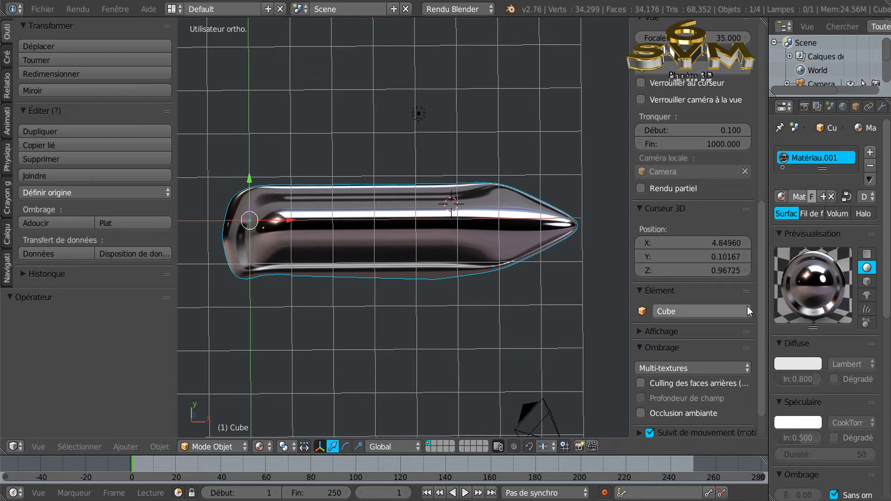
pyautogui.scroll(-3, 763, 314)
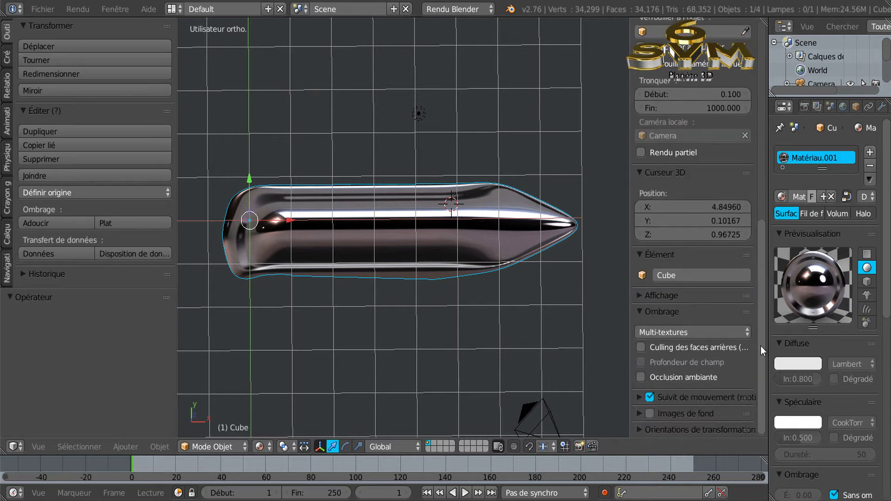
pyautogui.moveTo(761, 346); pyautogui.dragTo(761, 322)
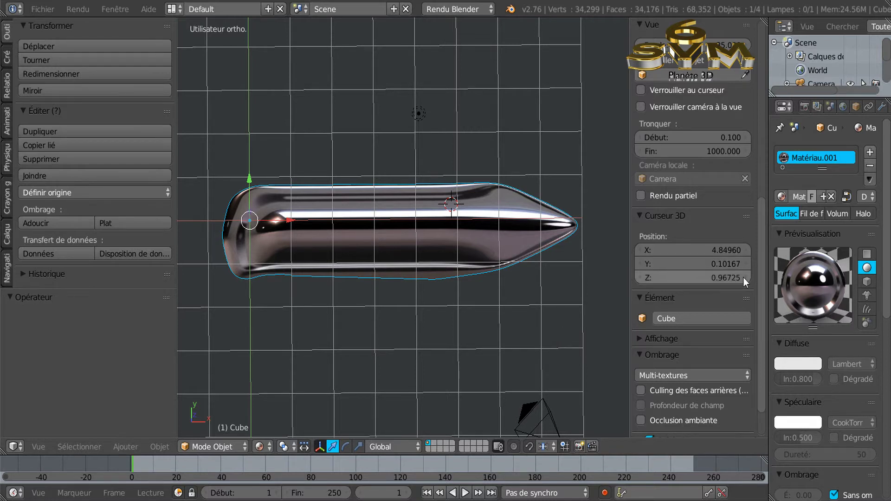
pyautogui.moveTo(759, 305); pyautogui.dragTo(761, 343)
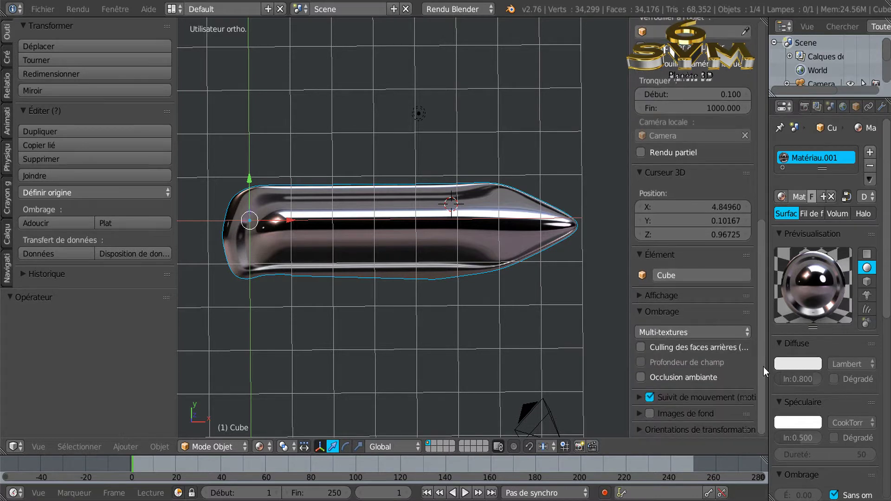
pyautogui.click(639, 413)
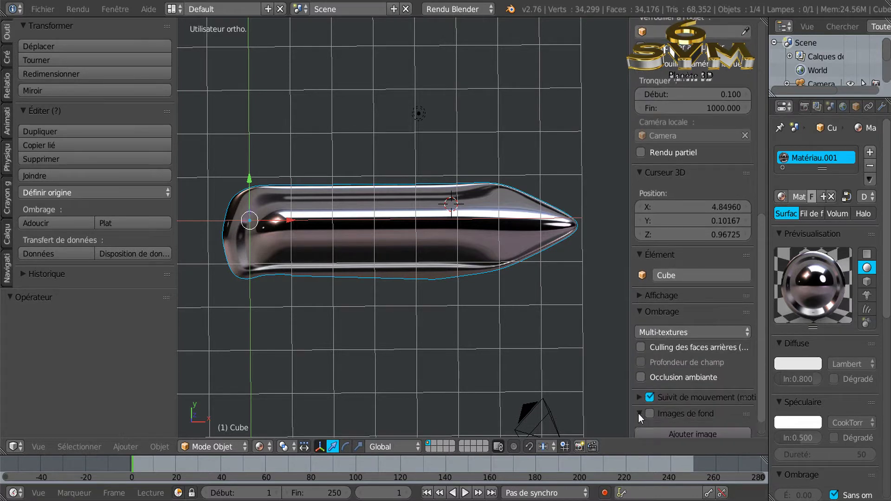
pyautogui.moveTo(758, 380); pyautogui.dragTo(761, 398)
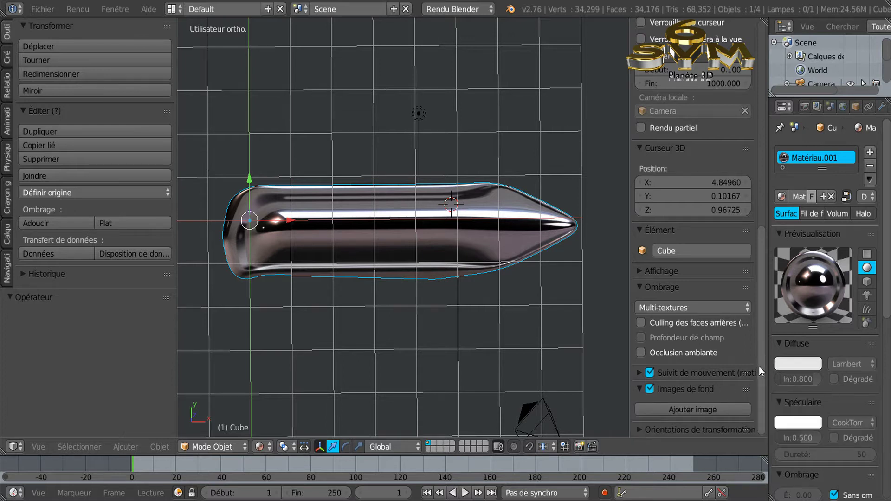
# Add the image phare4 2.jpg from the Desktop as a background image.
pyautogui.click(718, 412)
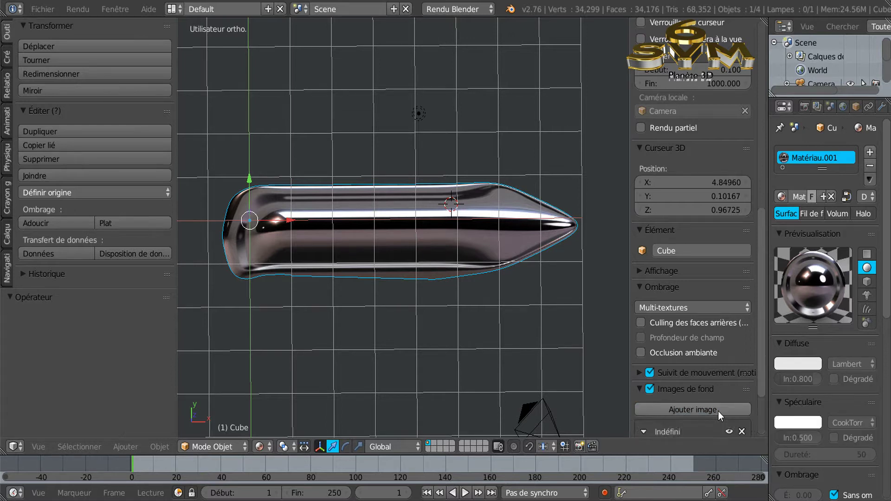
pyautogui.moveTo(761, 372); pyautogui.dragTo(751, 413)
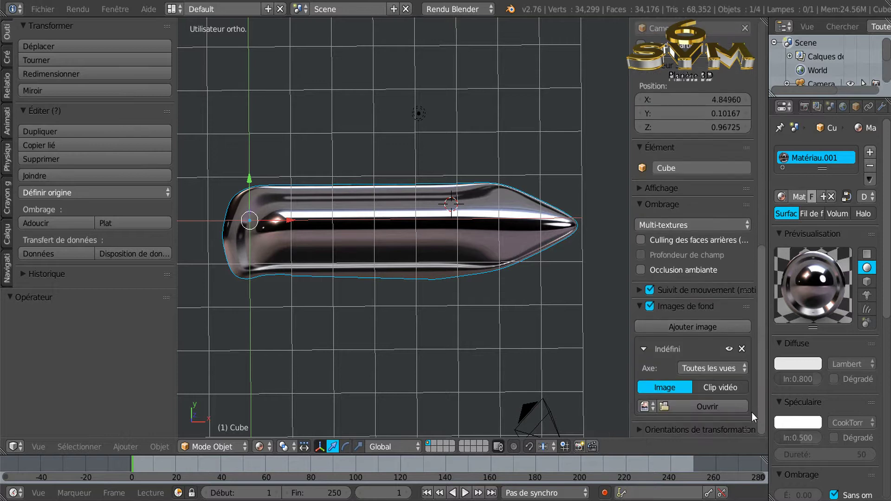
pyautogui.click(689, 407)
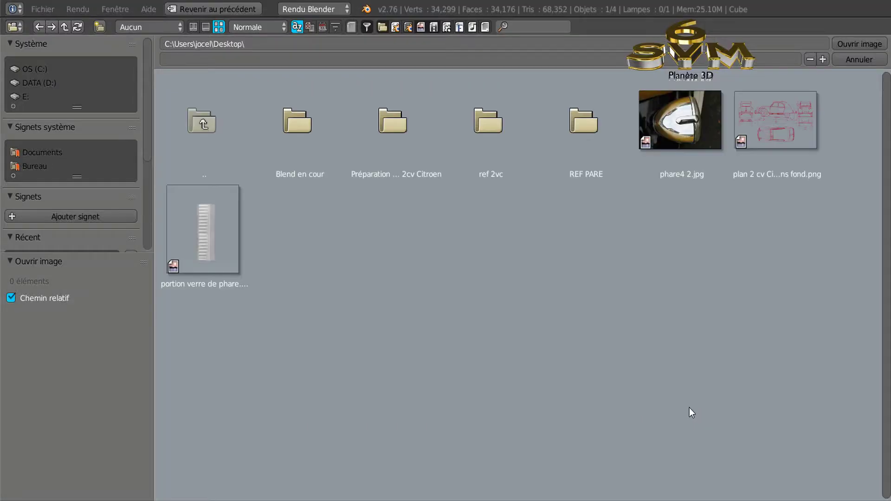
pyautogui.click(687, 128)
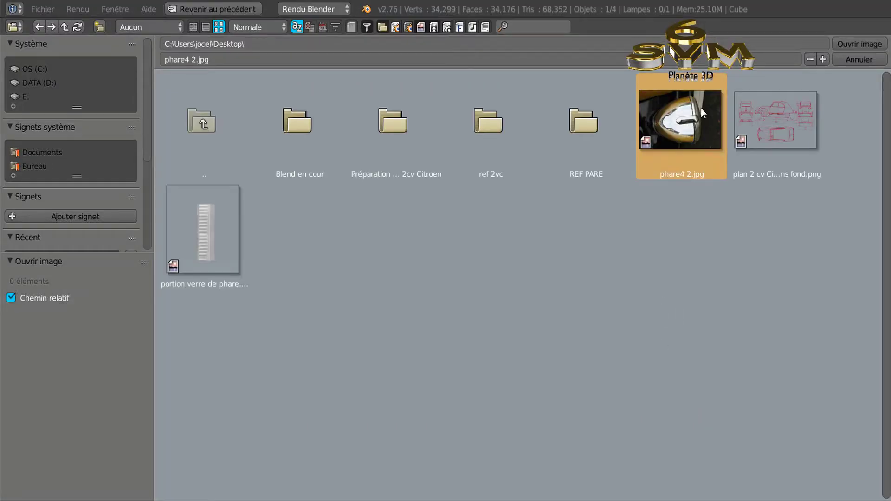
pyautogui.click(851, 48)
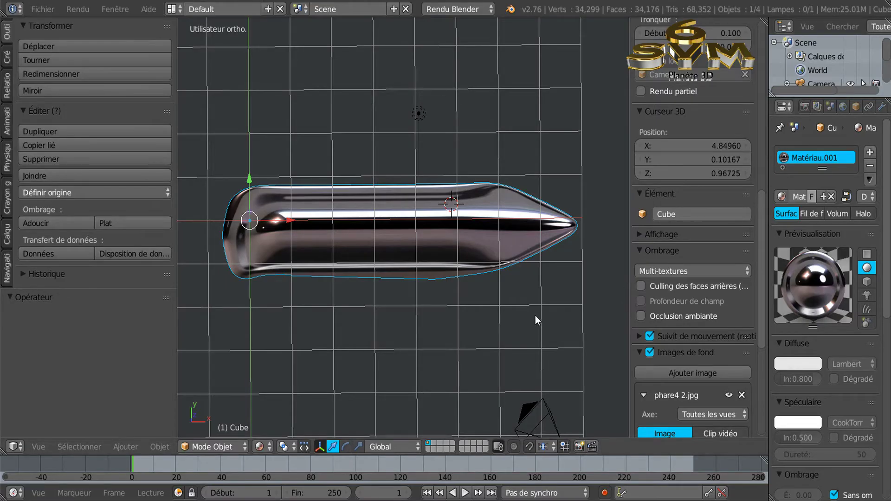
# Switch to the top orthographic view with the headlight photo and the whole part in frame.
pyautogui.press('KP_7')
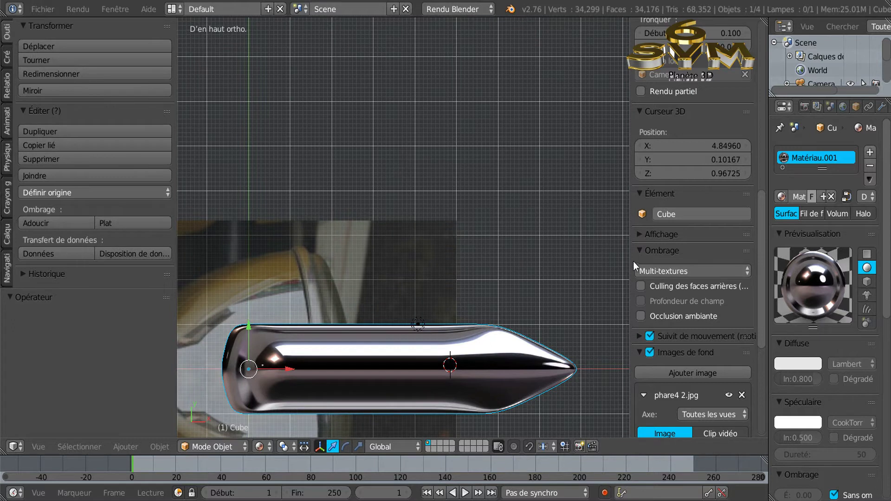
pyautogui.moveTo(630, 258); pyautogui.dragTo(698, 263)
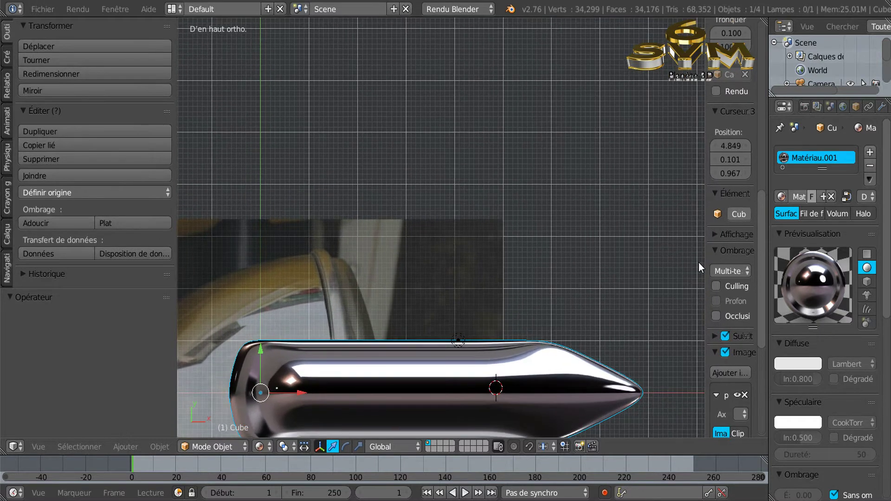
pyautogui.keyDown('shift'); pyautogui.scroll(-8, 587, 312); pyautogui.keyUp('shift')
pyautogui.keyDown('ctrl'); pyautogui.hscroll(-6, 551, 288); pyautogui.keyUp('ctrl')
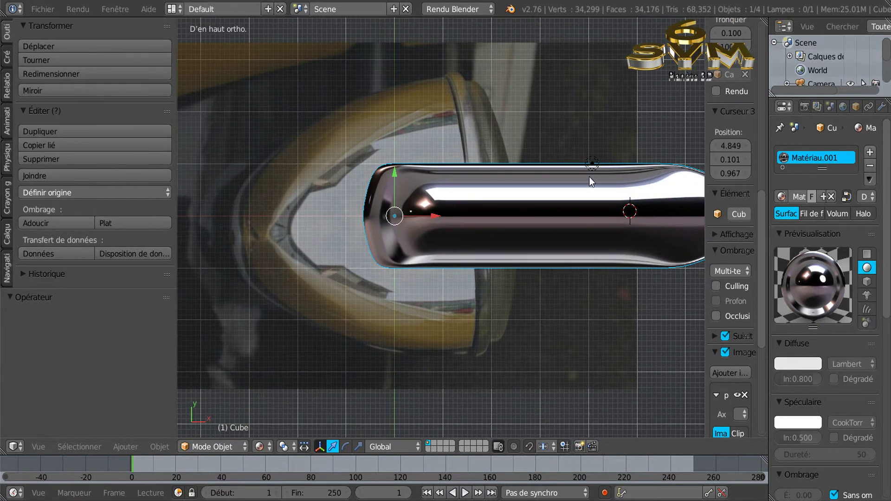
pyautogui.click(36, 447)
pyautogui.scroll(-1, 609, 333)
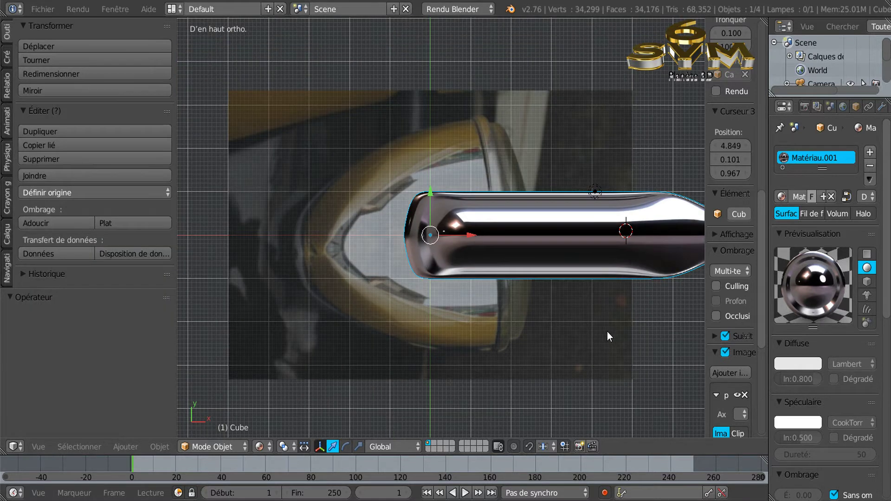
pyautogui.keyDown('shift'); pyautogui.moveTo(574, 335); pyautogui.dragTo(487, 342, button='middle'); pyautogui.keyUp('shift')
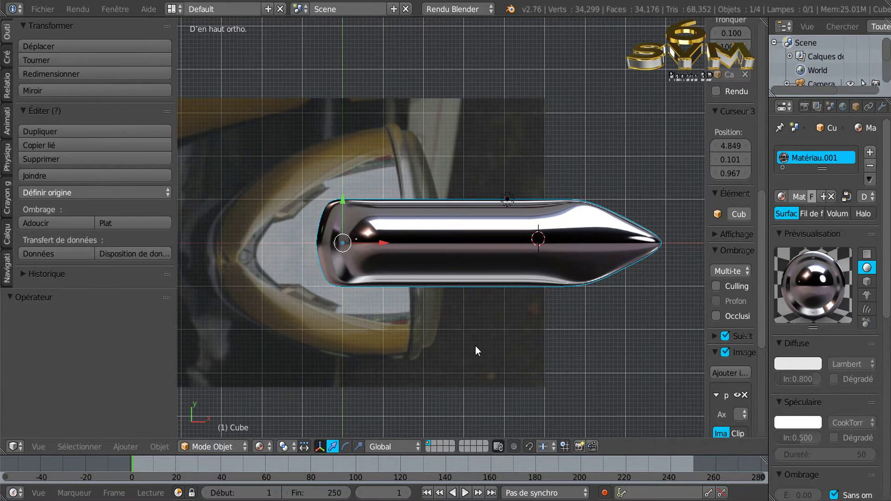
# Set the background image's size to 24.9 and its rotation to 185.3°.
pyautogui.moveTo(705, 298); pyautogui.dragTo(635, 300)
pyautogui.moveTo(762, 291); pyautogui.dragTo(755, 383)
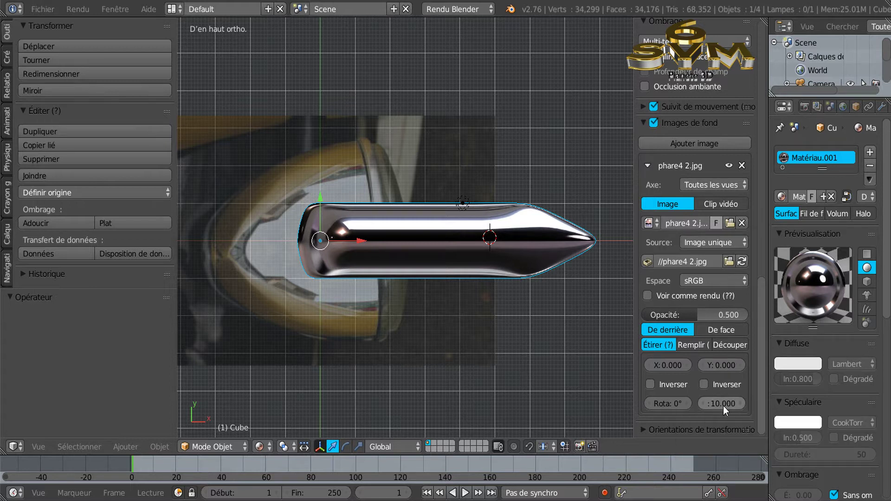
pyautogui.moveTo(723, 405); pyautogui.dragTo(795, 405)
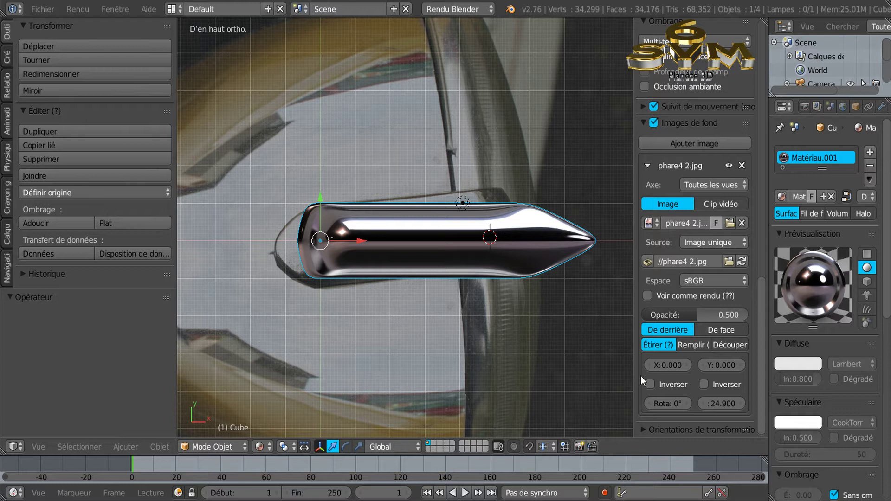
pyautogui.moveTo(667, 403)
pyautogui.mouseDown()
pyautogui.moveTo(706, 403)
pyautogui.moveTo(665, 404)
pyautogui.mouseUp()
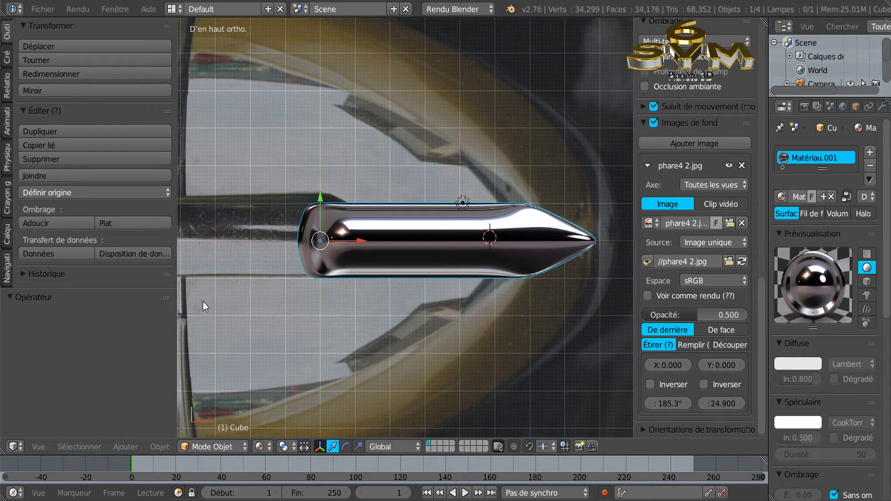
# Offset the background image to X 5.0 and Y -0.3 to line the photographed trim up with the part.
pyautogui.keyDown('shift'); pyautogui.moveTo(279, 328); pyautogui.dragTo(354, 334, button='middle'); pyautogui.keyUp('shift')
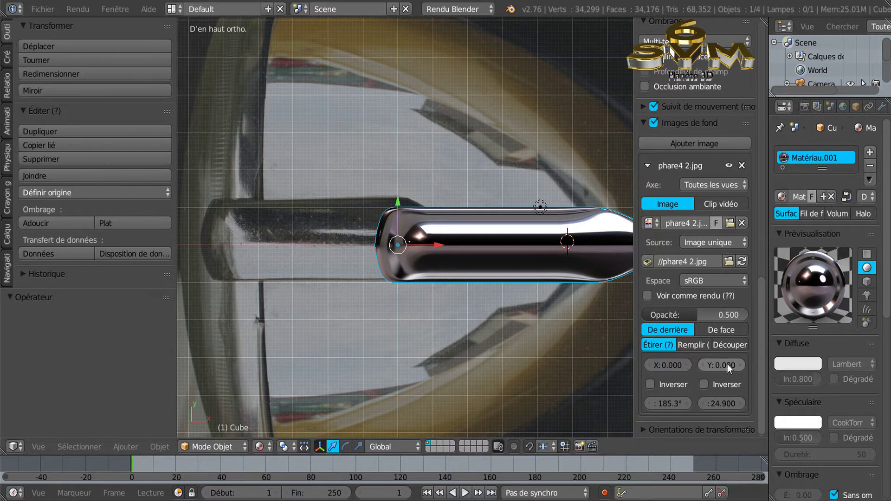
pyautogui.moveTo(725, 366); pyautogui.dragTo(721, 365)
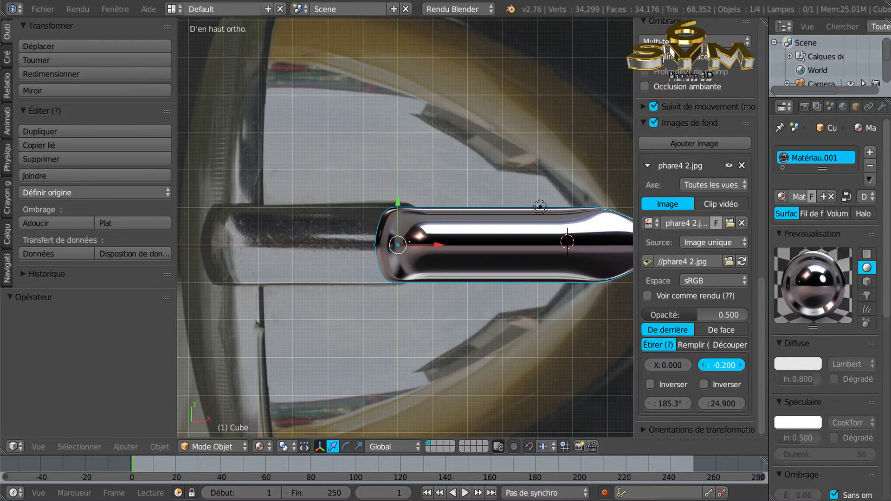
pyautogui.click(702, 366)
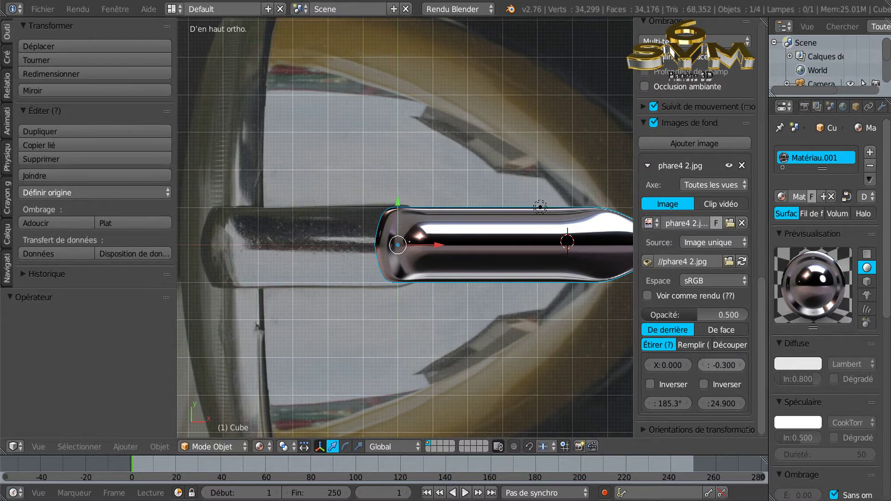
pyautogui.moveTo(667, 369); pyautogui.dragTo(791, 368)
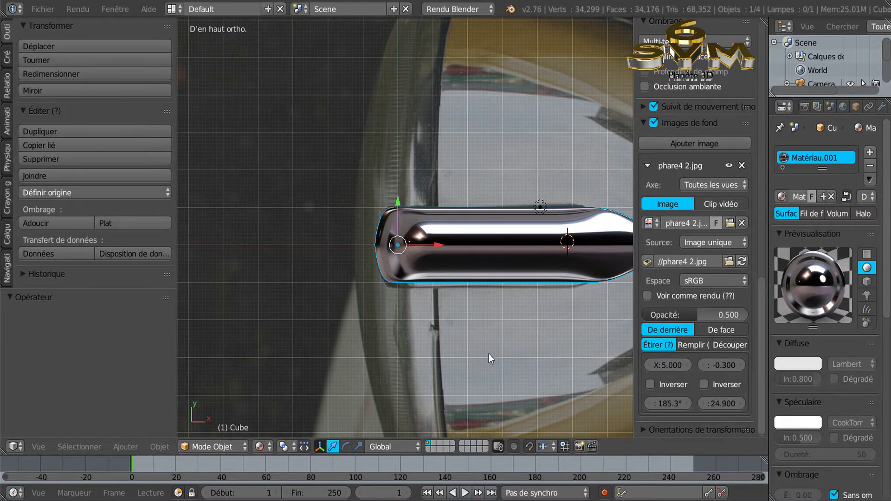
# Display the part in wireframe and set its subdivision surface modifier's view level to 0.
pyautogui.scroll(-1, 492, 383)
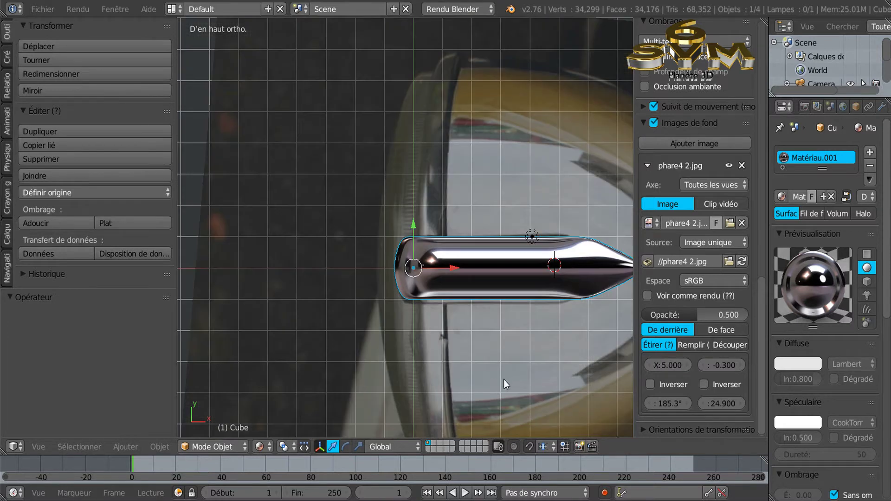
pyautogui.press('z')
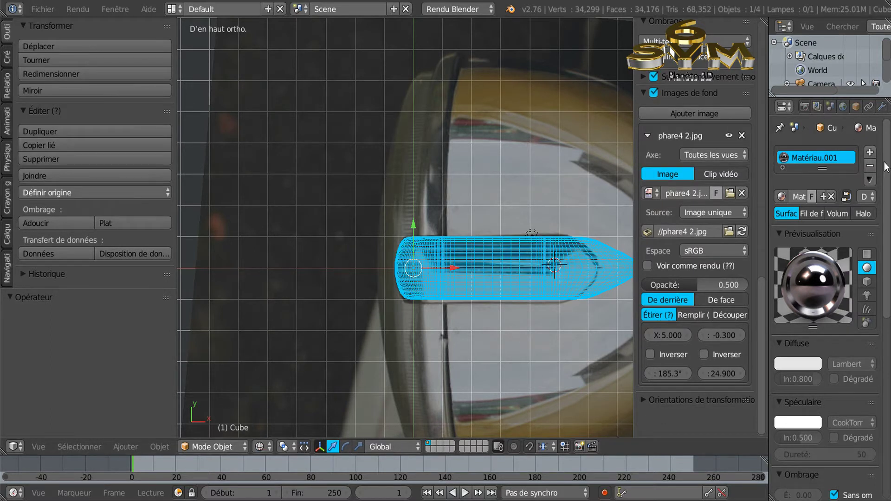
pyautogui.moveTo(767, 154); pyautogui.dragTo(722, 153)
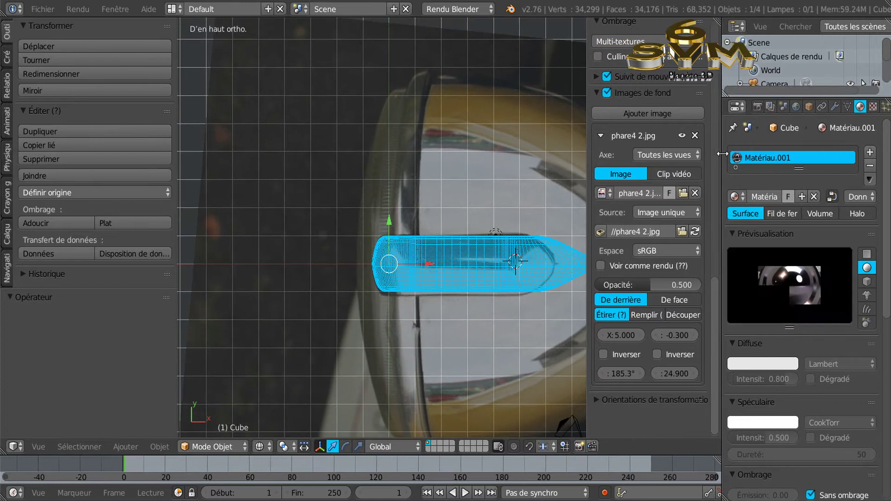
pyautogui.click(834, 107)
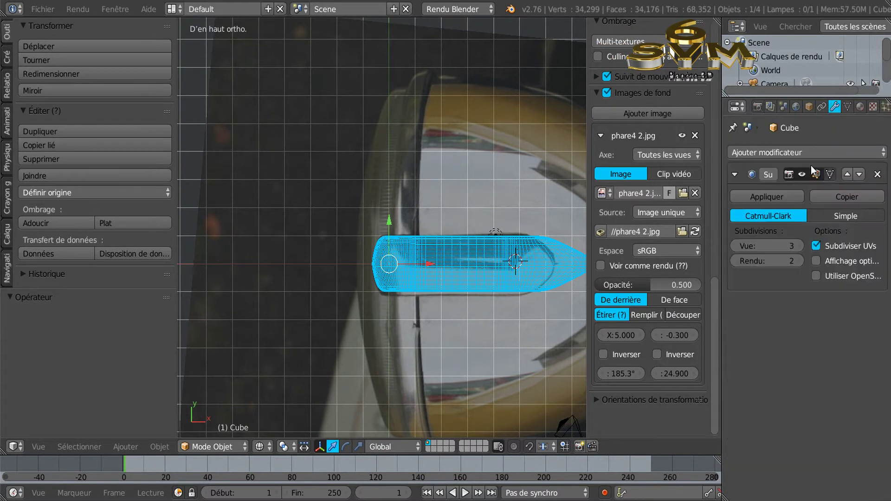
pyautogui.click(738, 246)
pyautogui.click(738, 247)
pyautogui.click(737, 246)
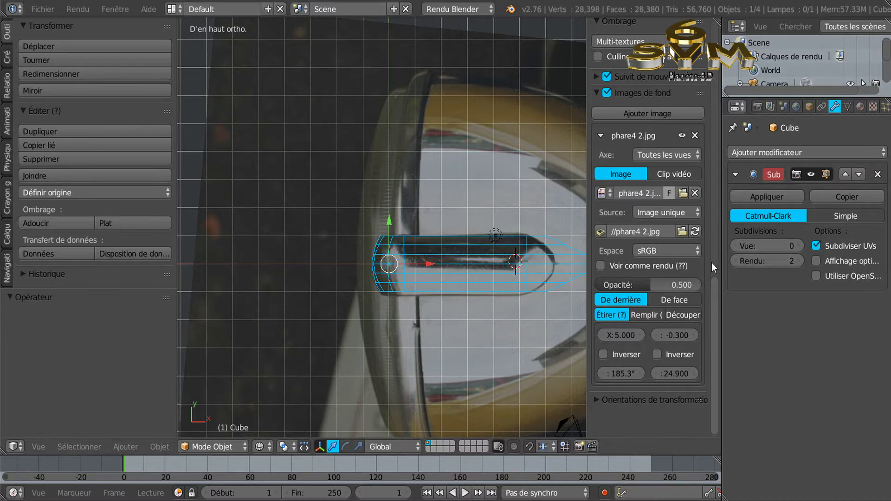
pyautogui.moveTo(720, 258); pyautogui.dragTo(770, 258)
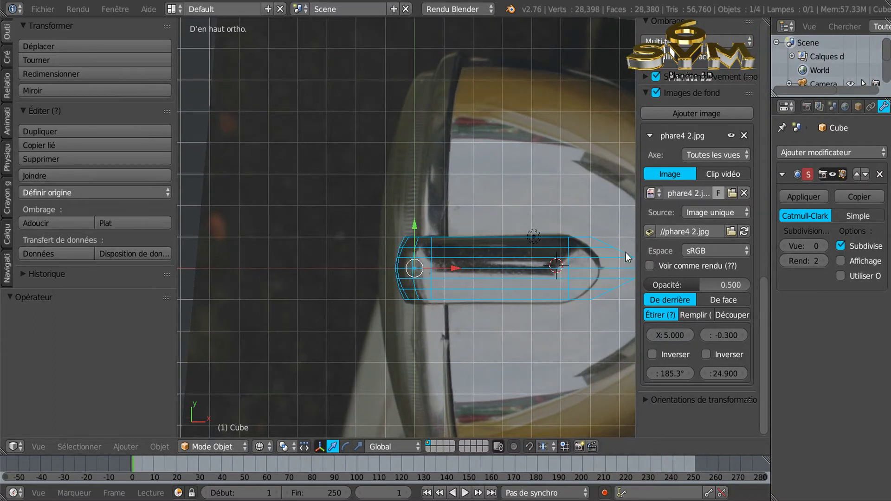
# Shift the part by -0.053 along Y and scale it to 1.065 along Y to match the photographed trim's width.
pyautogui.scroll(3, 485, 277)
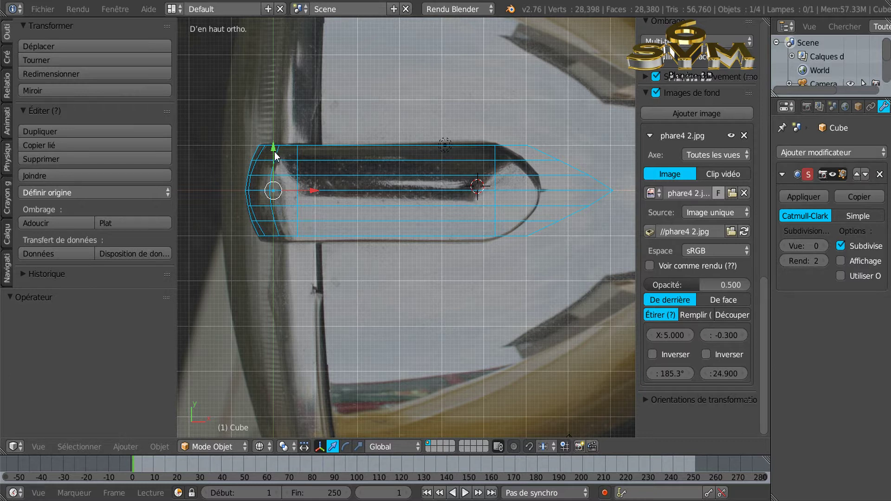
pyautogui.moveTo(275, 146); pyautogui.dragTo(277, 148)
pyautogui.click(359, 447)
pyautogui.moveTo(272, 149); pyautogui.dragTo(274, 145)
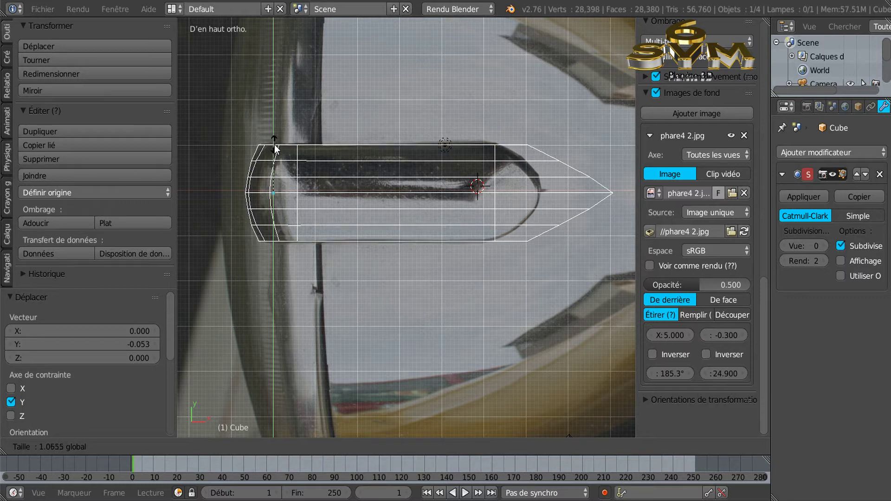
pyautogui.click(275, 144)
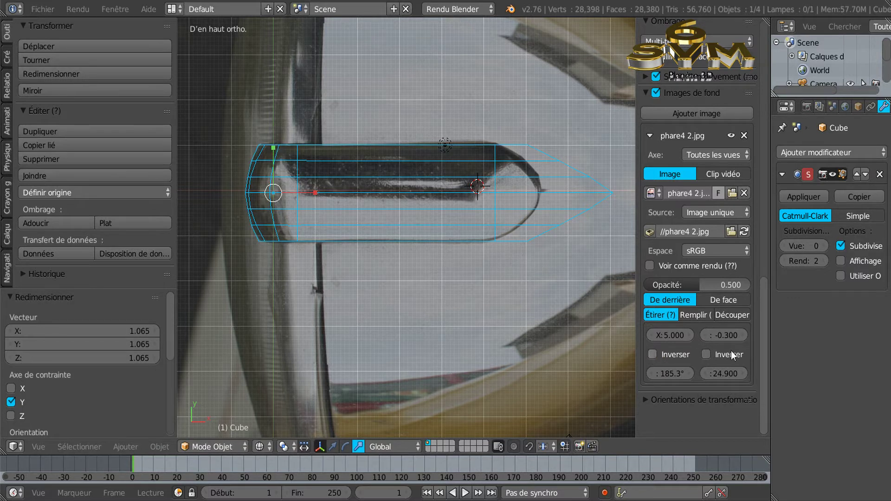
# Set the background image's opacity to 0.555 and hide the view properties sidebar.
pyautogui.moveTo(763, 361); pyautogui.dragTo(763, 352)
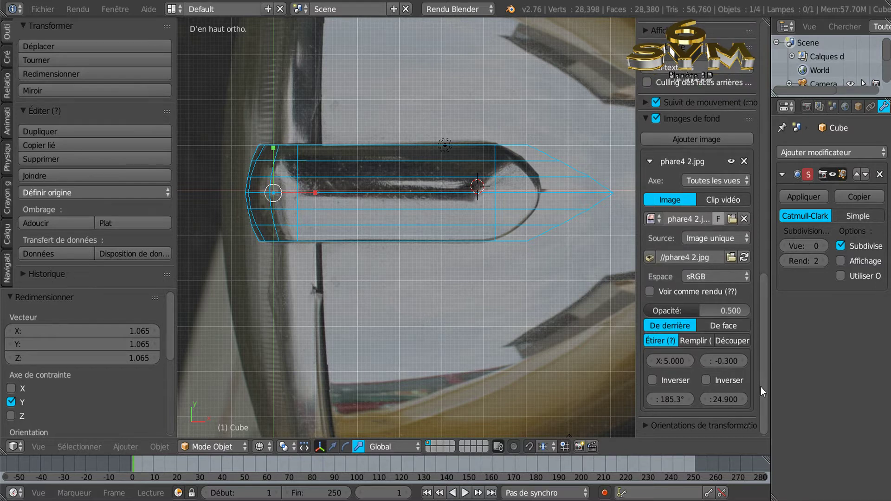
pyautogui.moveTo(763, 385)
pyautogui.mouseDown()
pyautogui.moveTo(764, 367)
pyautogui.moveTo(765, 377)
pyautogui.mouseUp()
pyautogui.moveTo(697, 326)
pyautogui.mouseDown()
pyautogui.moveTo(739, 326)
pyautogui.moveTo(702, 324)
pyautogui.mouseUp()
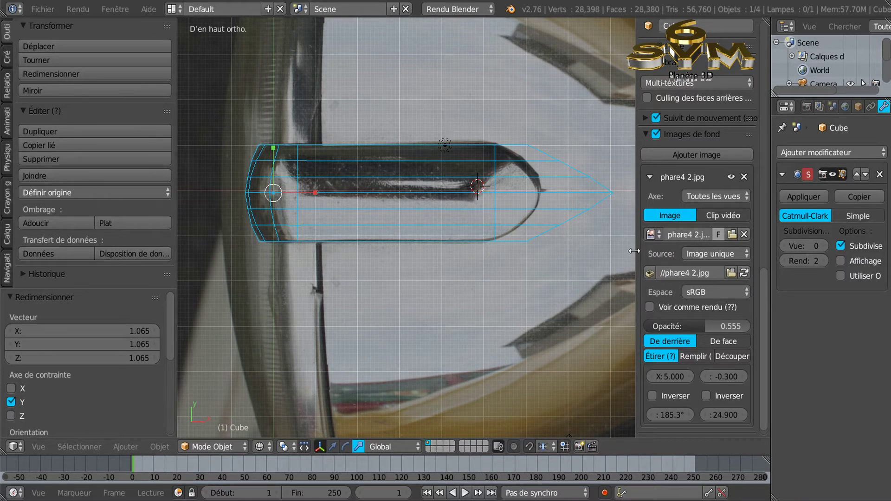
pyautogui.moveTo(636, 249); pyautogui.dragTo(654, 249)
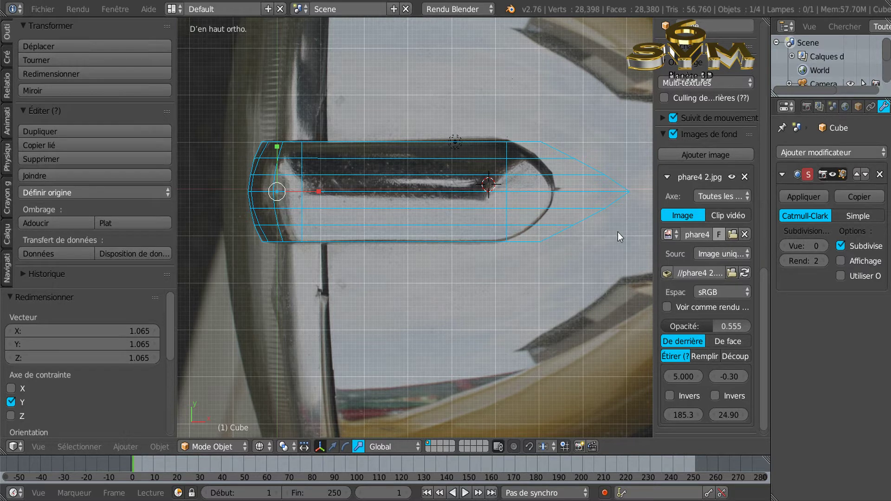
pyautogui.moveTo(651, 201); pyautogui.dragTo(749, 198)
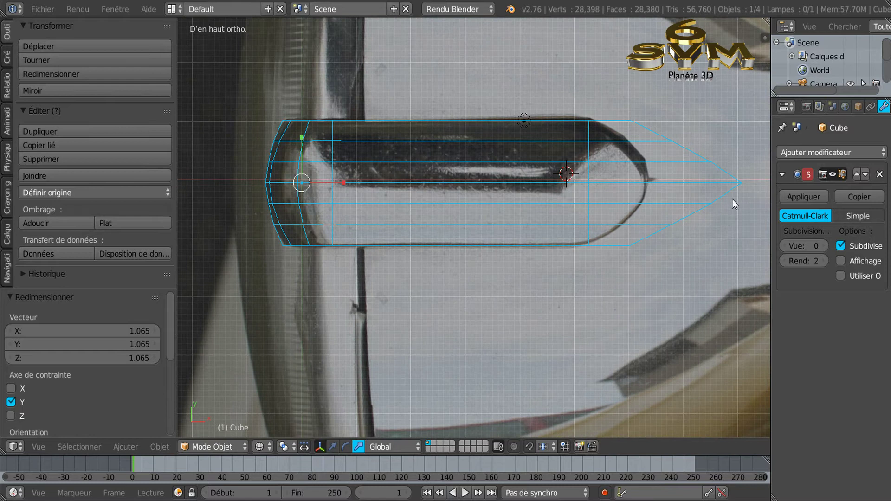
# In Edit Mode, edge-slide the vertex column just before the pointed end toward the part's middle by a factor of -0.682.
pyautogui.press('Tab')
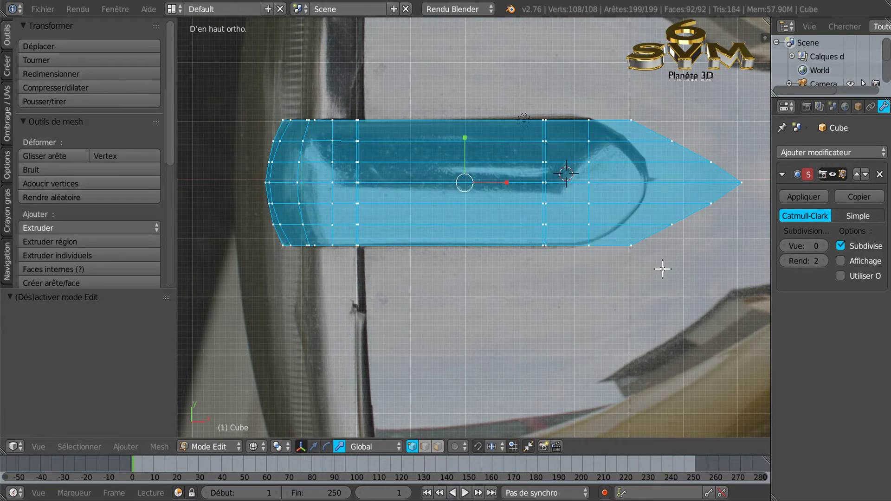
pyautogui.scroll(-1, 663, 273)
pyautogui.keyDown('shift'); pyautogui.moveTo(647, 294); pyautogui.dragTo(621, 294, button='middle'); pyautogui.keyUp('shift')
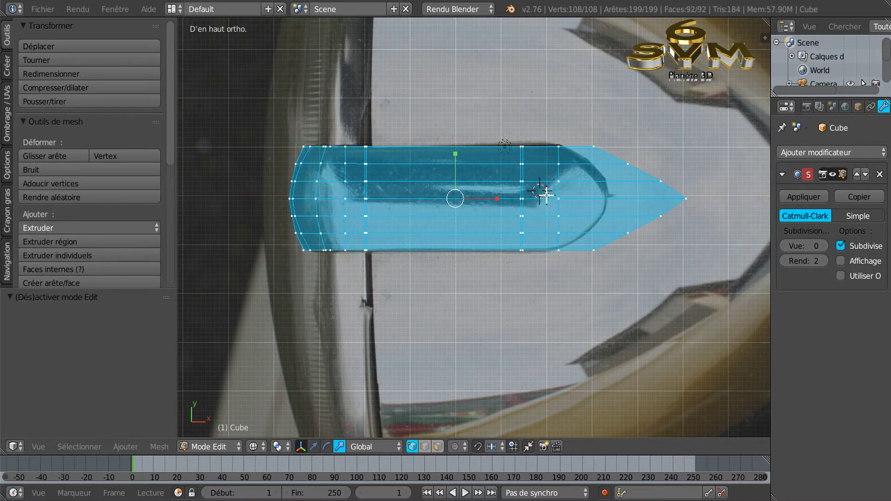
pyautogui.press('a')
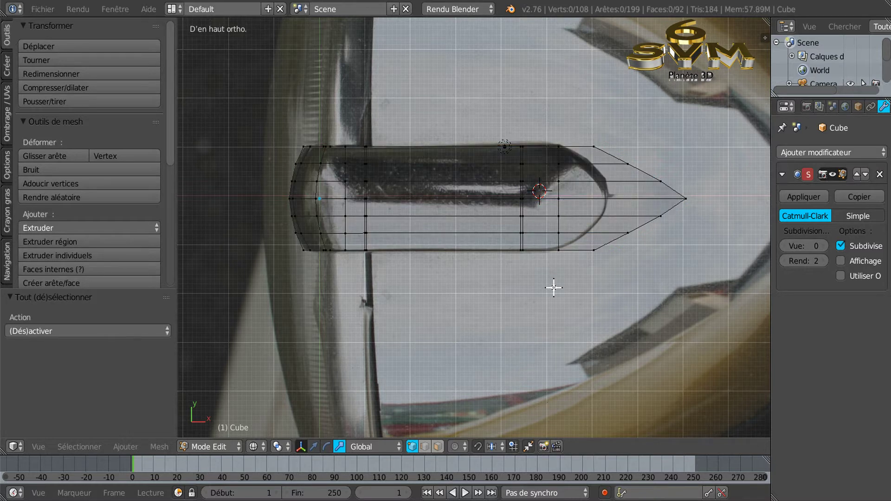
pyautogui.press('c')
pyautogui.moveTo(565, 145); pyautogui.dragTo(561, 274)
pyautogui.rightClick(561, 274)
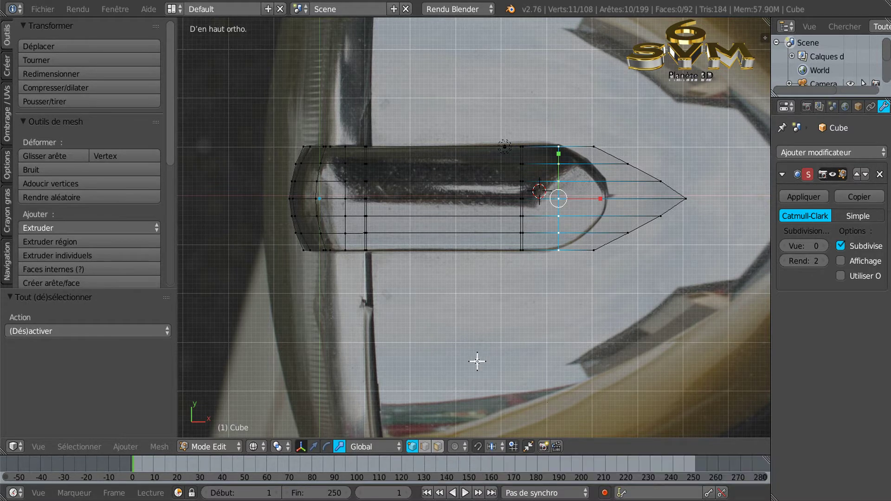
pyautogui.scroll(1, 584, 225)
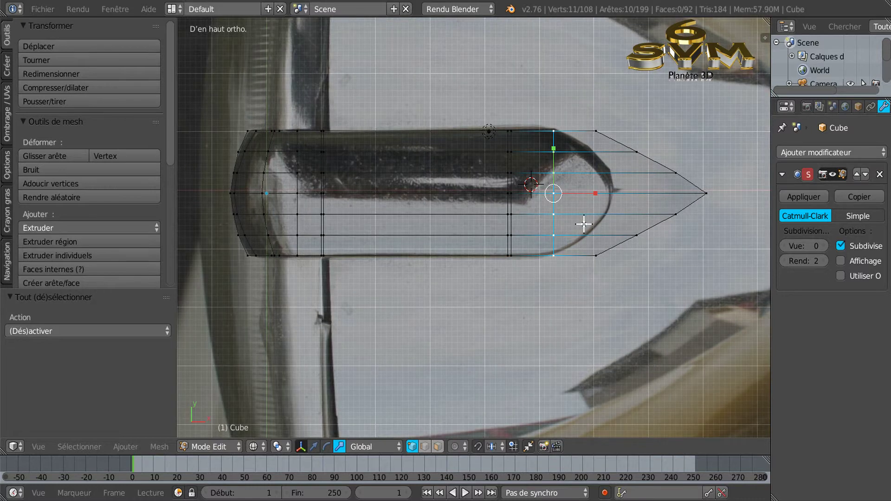
pyautogui.press('g')
pyautogui.press('g')
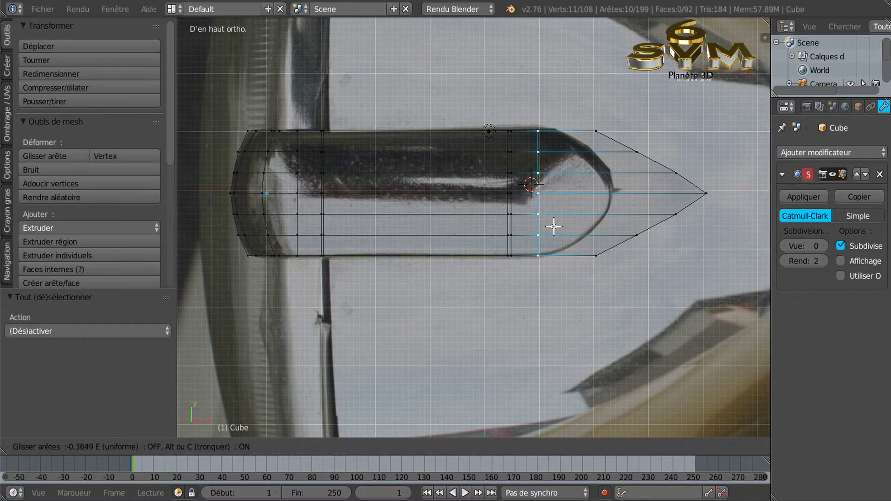
pyautogui.click(527, 235)
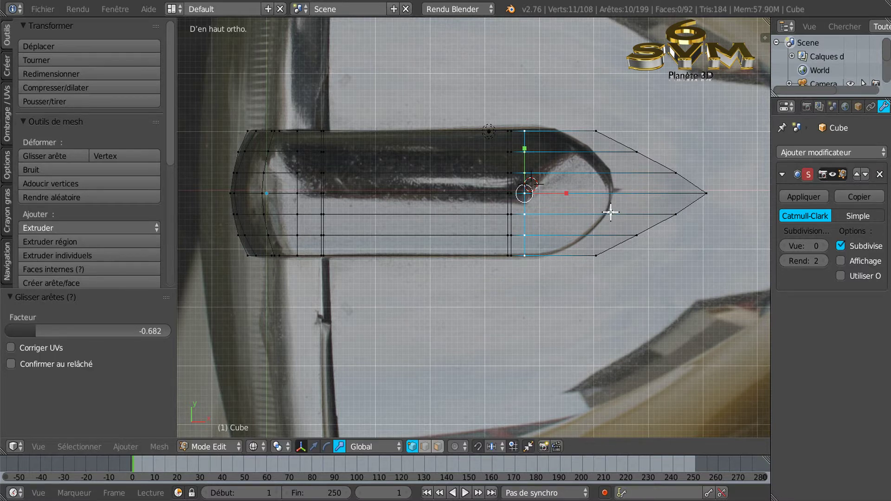
# Move the outermost vertex pair at the start of the point by -0.706 along X and scale it to 0.947 along Y.
pyautogui.press('a')
pyautogui.press('a')
pyautogui.press('a')
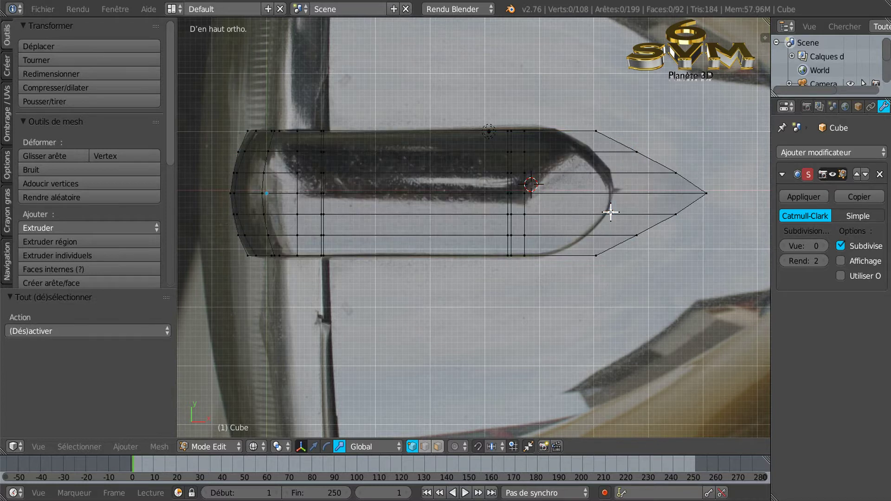
pyautogui.click(595, 131)
pyautogui.click(589, 264)
pyautogui.rightClick(588, 267)
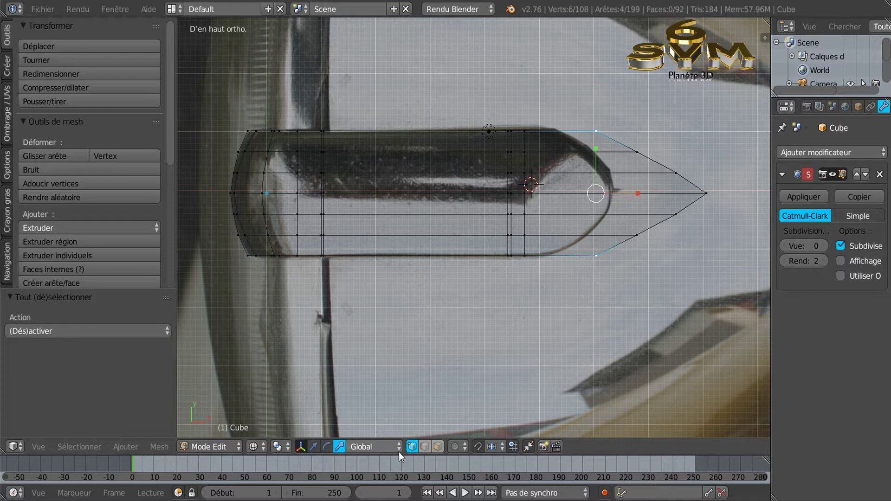
pyautogui.click(314, 447)
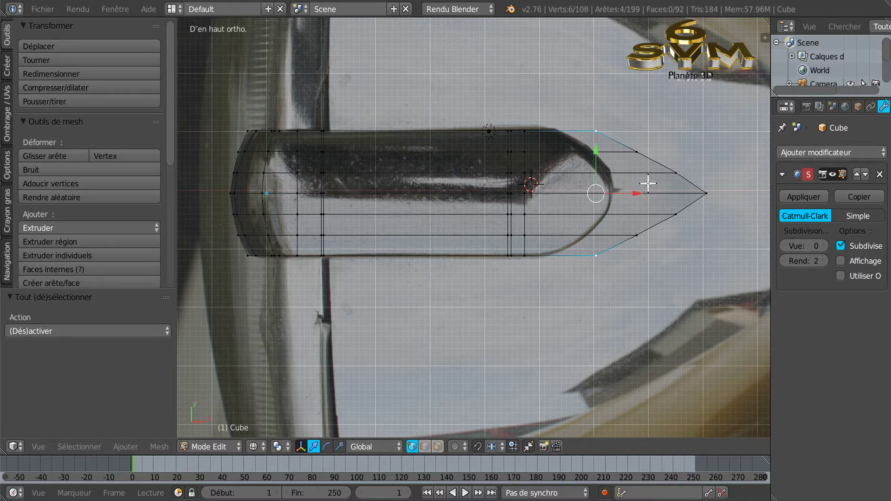
pyautogui.moveTo(634, 194); pyautogui.dragTo(601, 191)
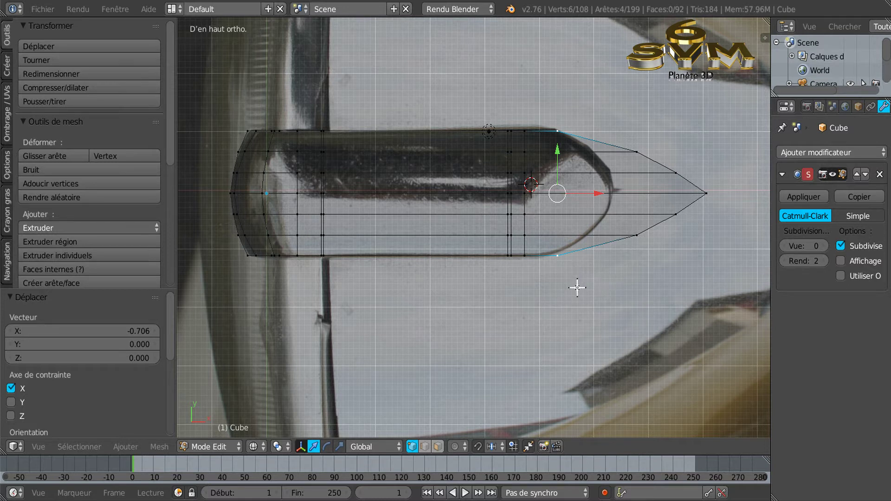
pyautogui.click(337, 448)
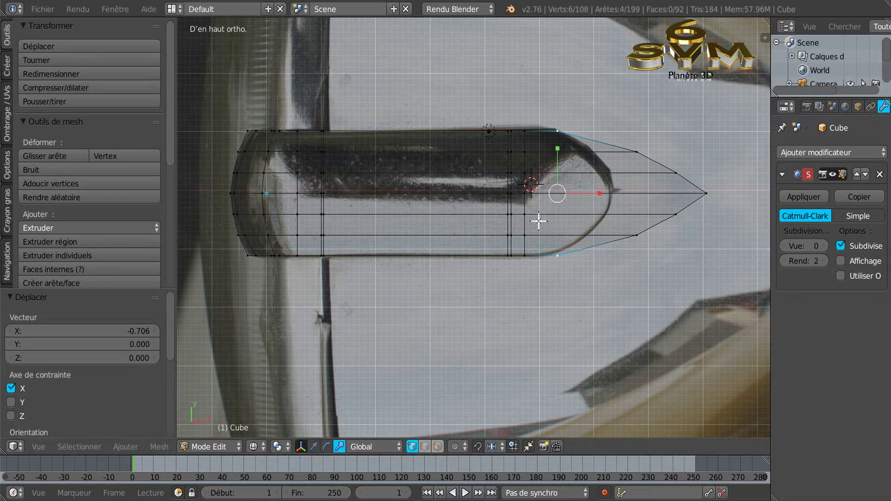
pyautogui.moveTo(557, 150); pyautogui.dragTo(558, 153)
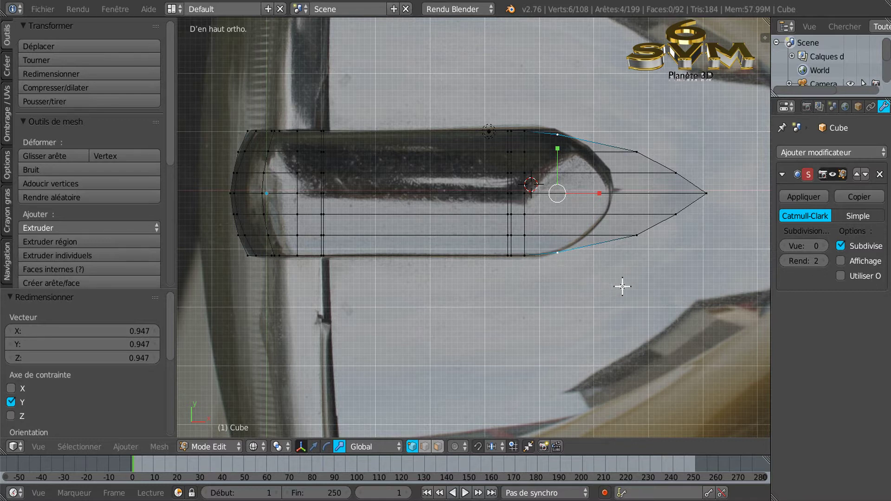
# Move the second vertex pair of the pointed end by -0.880 along X onto the photographed outline.
pyautogui.press('a')
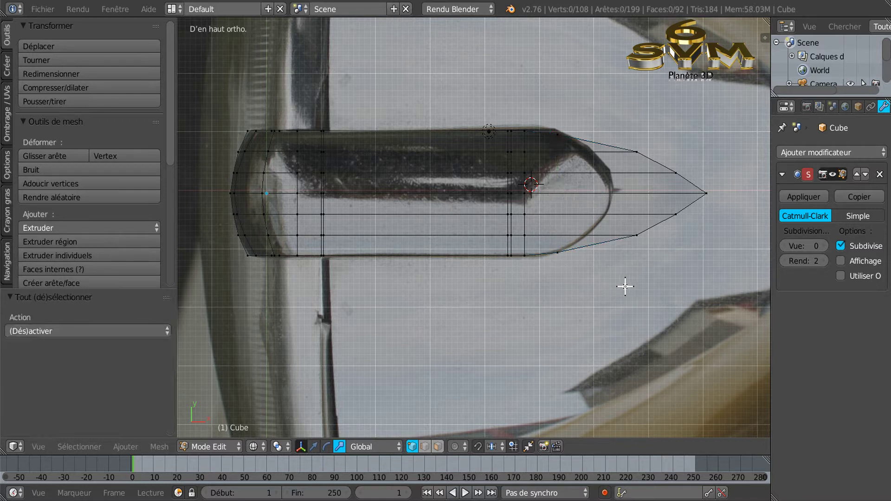
pyautogui.rightClick(636, 151)
pyautogui.keyDown('shift'); pyautogui.rightClick(634, 238); pyautogui.keyUp('shift')
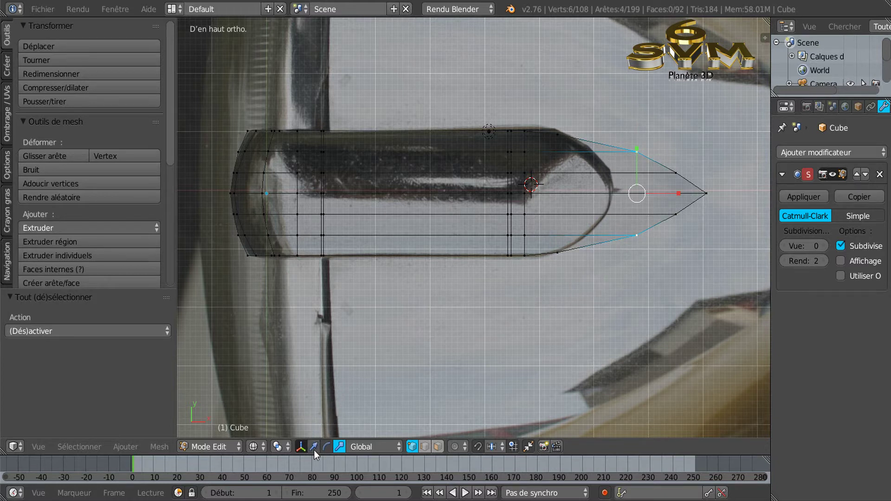
pyautogui.moveTo(676, 193); pyautogui.dragTo(627, 190)
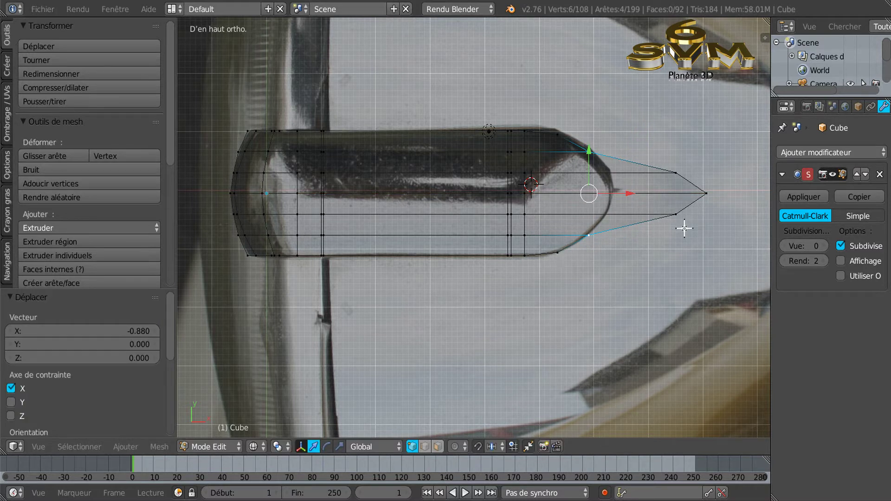
# Move the vertex pair beside the tip back along X onto the photographed trim's rounded outline.
pyautogui.press('a')
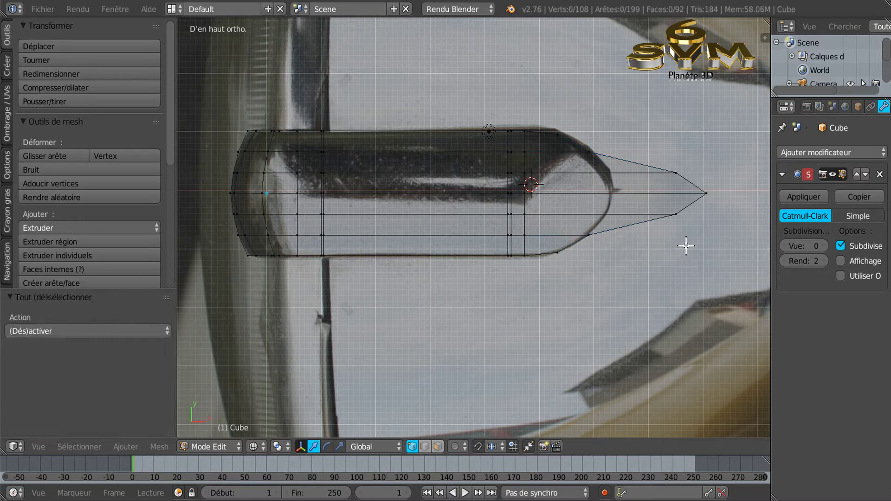
pyautogui.press('c')
pyautogui.moveTo(675, 230); pyautogui.dragTo(676, 167)
pyautogui.rightClick(695, 244)
pyautogui.moveTo(718, 194); pyautogui.dragTo(650, 192)
# Move the tip vertices by -1.699 along X to close the rounded end on the photographed outline.
pyautogui.press('a')
pyautogui.rightClick(705, 194)
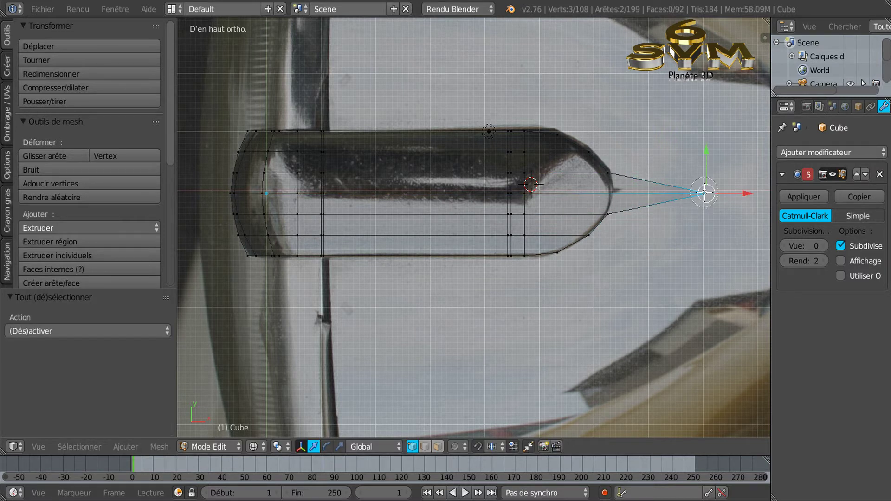
pyautogui.moveTo(748, 194); pyautogui.dragTo(656, 194)
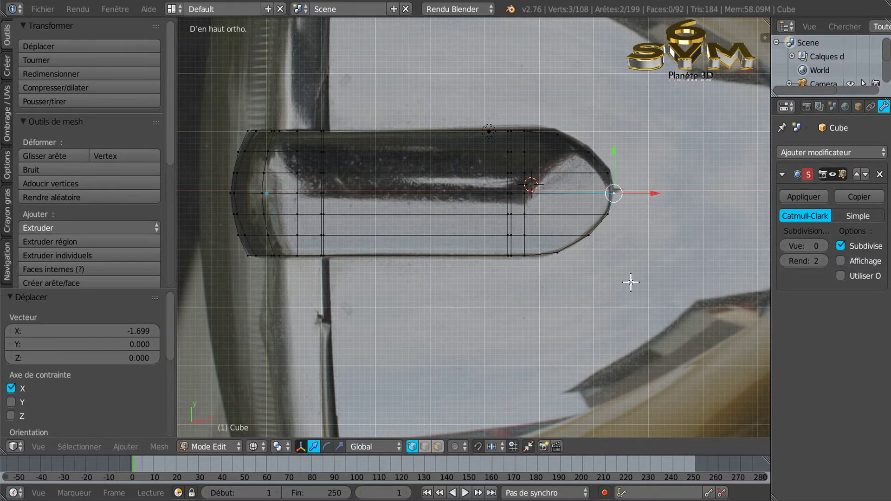
# Examine how the reshaped rounded end fits the headlight photo in the top orthographic view.
pyautogui.moveTo(626, 290); pyautogui.dragTo(503, 213, button='middle')
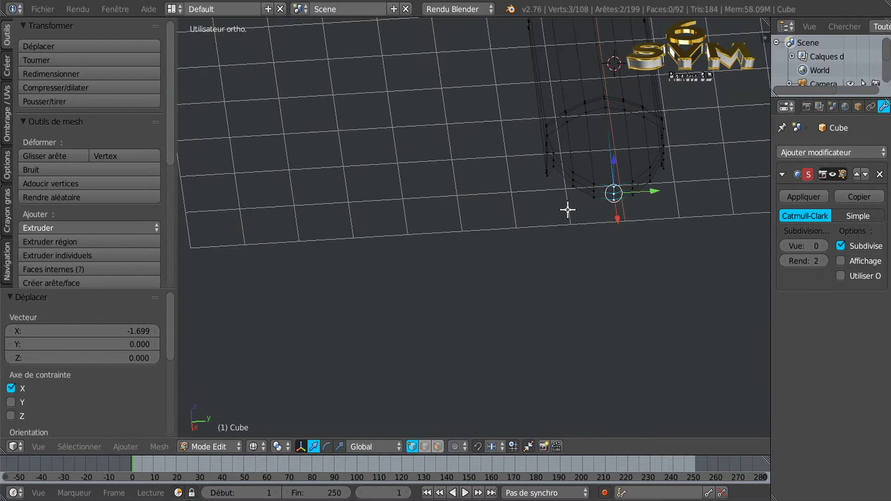
pyautogui.press('KP_7')
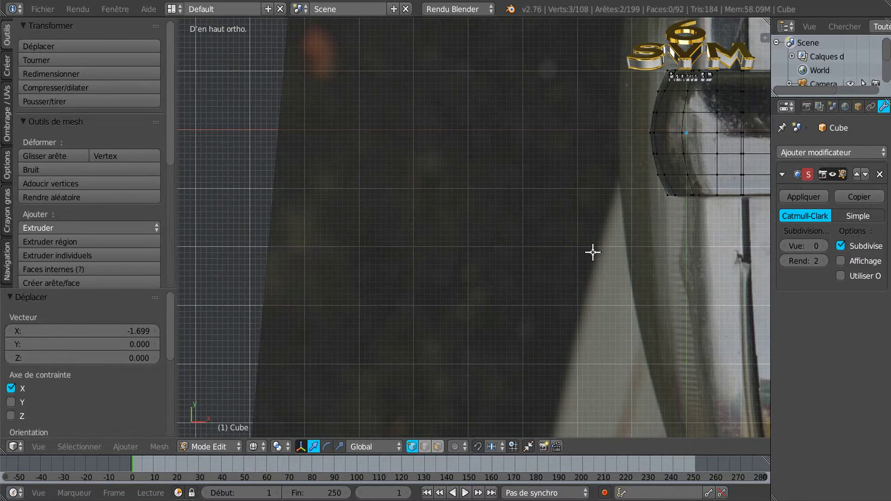
pyautogui.moveTo(601, 246); pyautogui.dragTo(539, 248, button='middle')
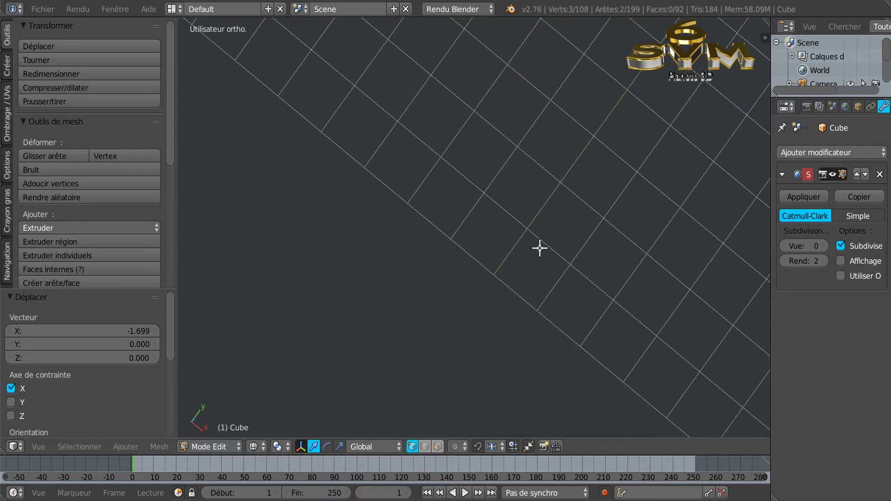
pyautogui.press('KP_7')
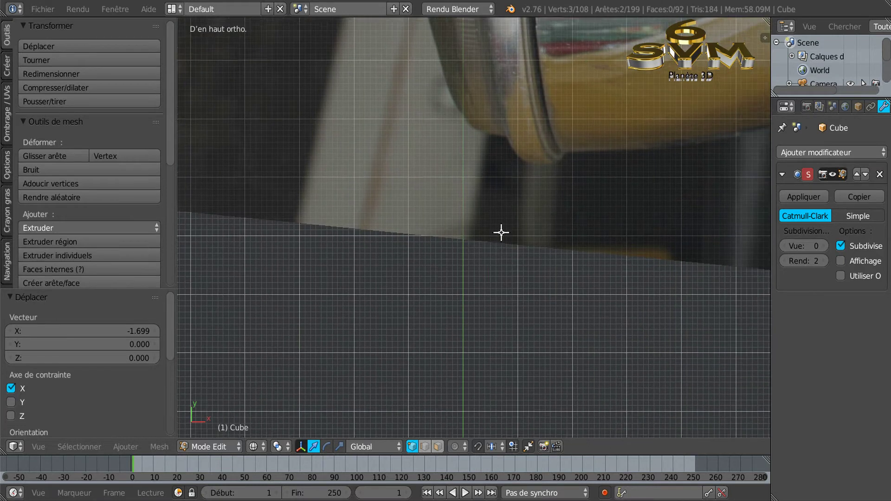
pyautogui.scroll(-6, 501, 233)
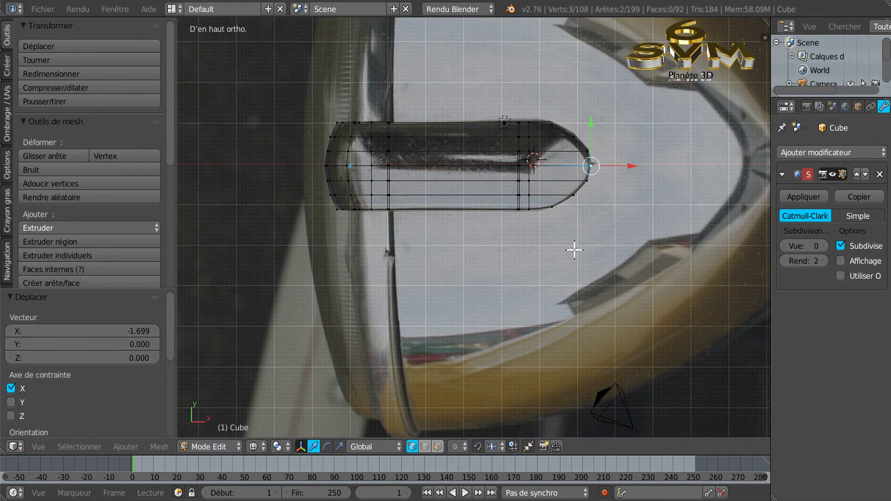
pyautogui.scroll(3, 567, 202)
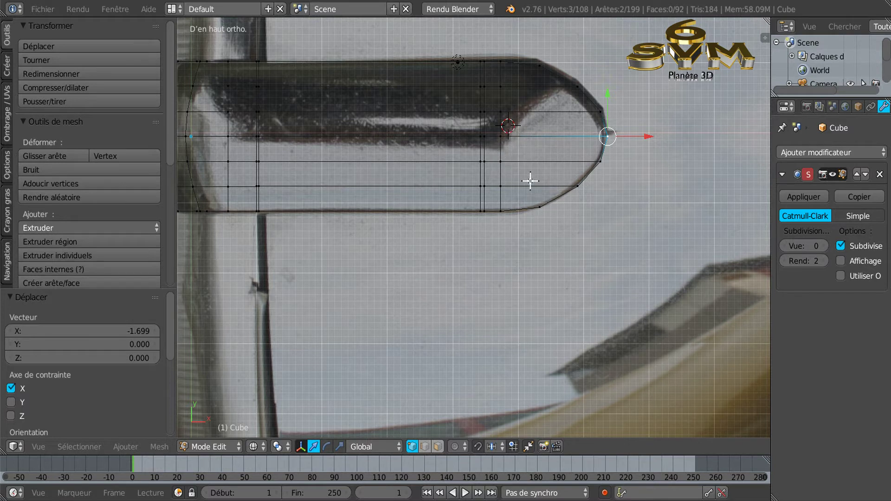
pyautogui.scroll(-2, 565, 227)
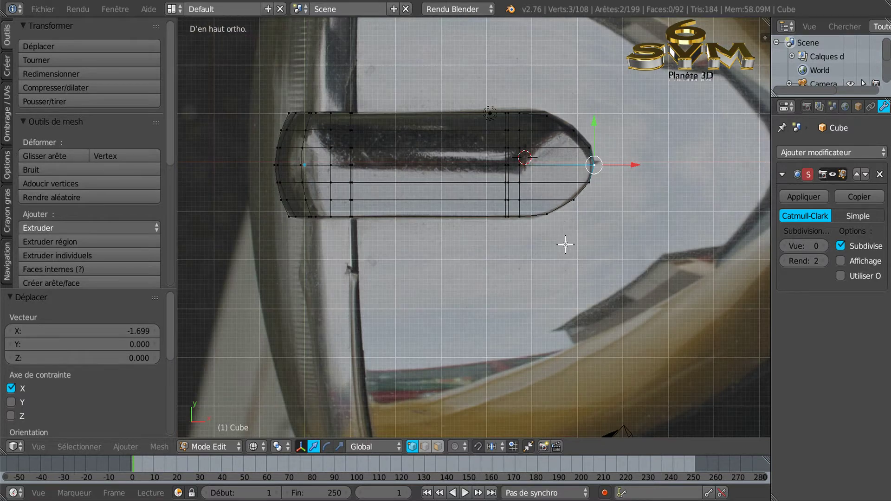
# Display the part with material shading and examine the surface of its rounded end from an angle.
pyautogui.click(253, 447)
pyautogui.click(262, 368)
pyautogui.moveTo(566, 304); pyautogui.dragTo(485, 259, button='middle')
pyautogui.moveTo(588, 220); pyautogui.dragTo(513, 350, button='middle')
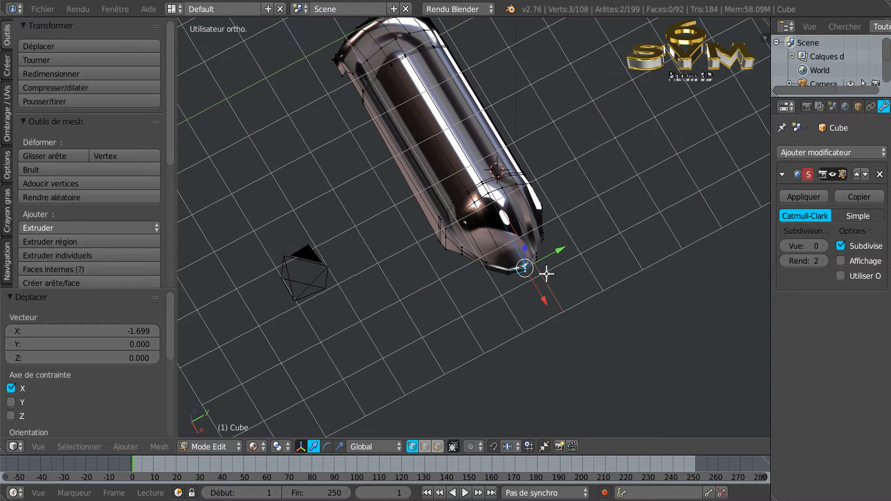
pyautogui.scroll(3, 547, 274)
pyautogui.moveTo(620, 193)
pyautogui.mouseDown(button='middle')
pyautogui.moveTo(569, 222)
pyautogui.moveTo(588, 166)
pyautogui.moveTo(569, 295)
pyautogui.mouseUp(button='middle')
# Display the part in solid shading and move the centre vertex of the rounded end's cross loop by 0.391 along X.
pyautogui.click(253, 447)
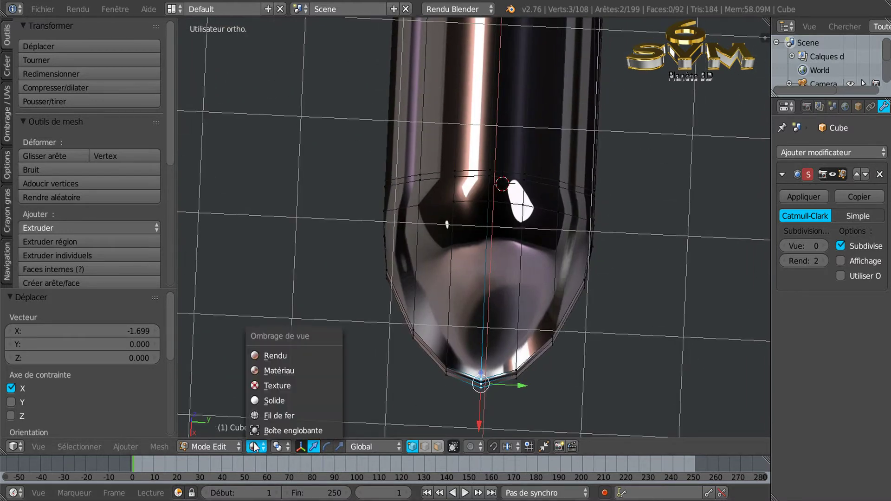
pyautogui.click(263, 397)
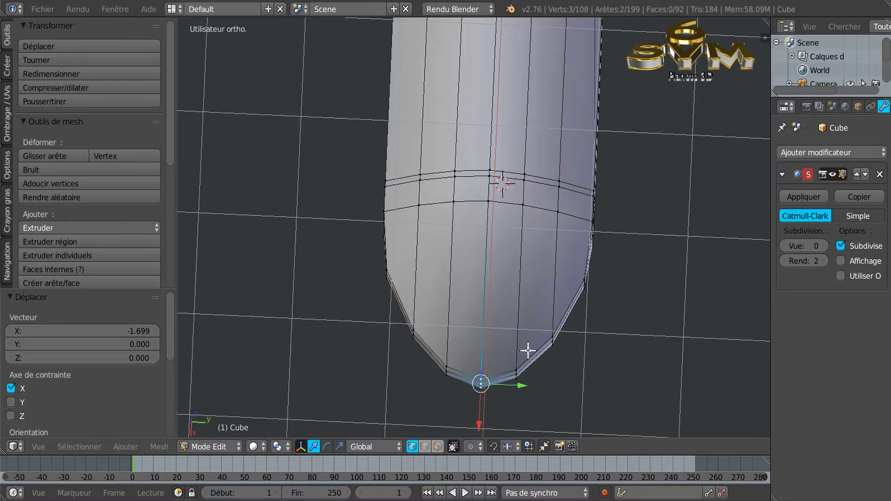
pyautogui.rightClick(488, 200)
pyautogui.moveTo(588, 305); pyautogui.dragTo(488, 272, button='middle')
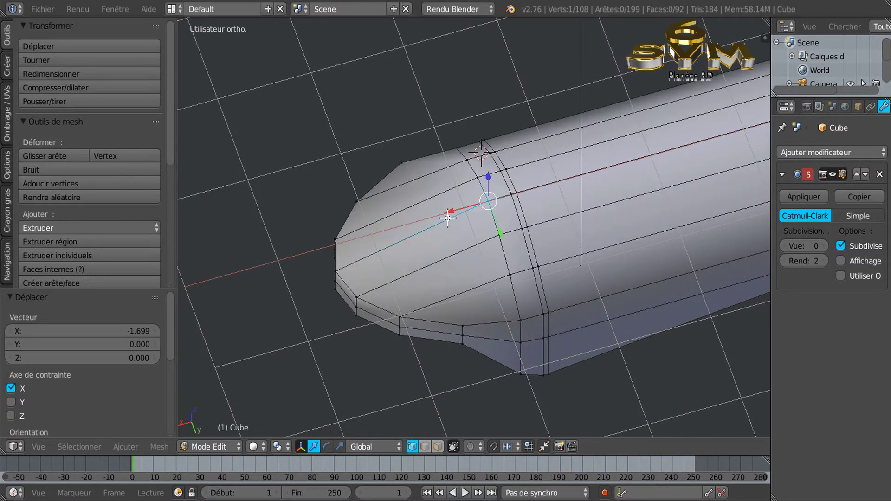
pyautogui.press('g')
pyautogui.press('x')
pyautogui.click(418, 225)
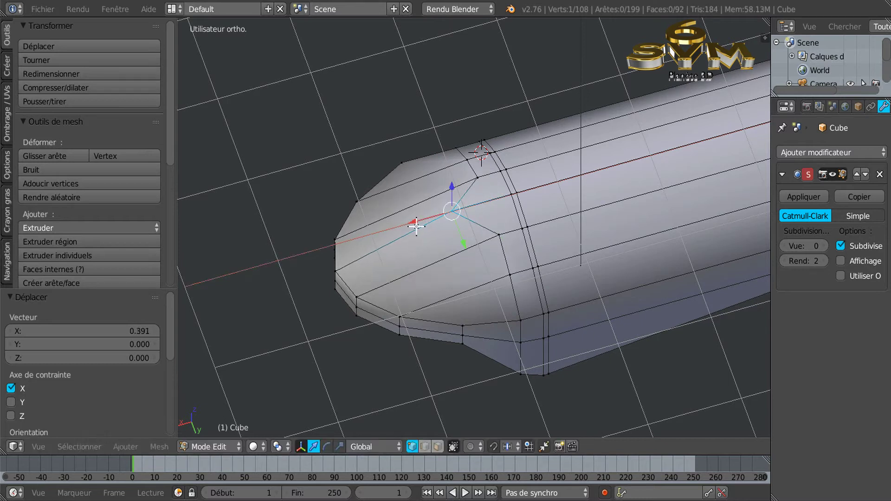
# Move the two vertices flanking the cross loop's centre vertex by 0.653 along X toward the tip.
pyautogui.rightClick(476, 178)
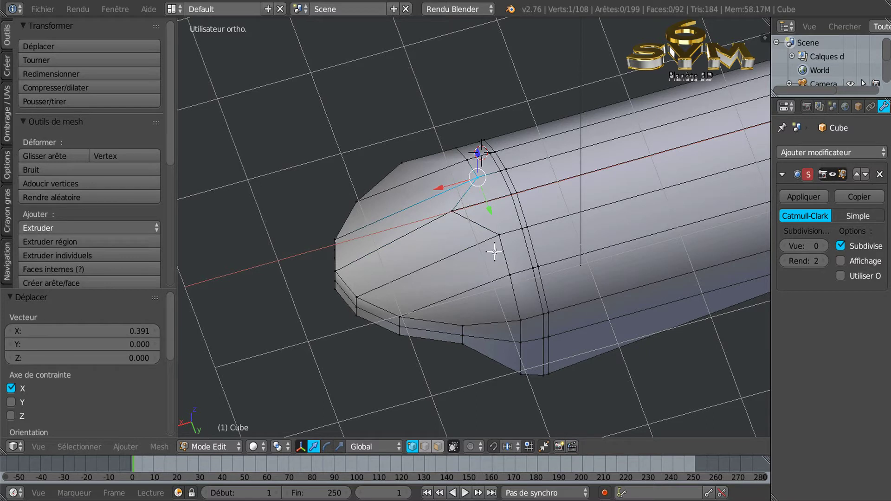
pyautogui.keyDown('shift'); pyautogui.rightClick(499, 237); pyautogui.keyUp('shift')
pyautogui.moveTo(448, 218); pyautogui.dragTo(384, 237)
# Move the next outer vertex pair of the cross loop by 0.951 along X toward the tip.
pyautogui.rightClick(466, 158)
pyautogui.keyDown('shift'); pyautogui.rightClick(511, 273); pyautogui.keyUp('shift')
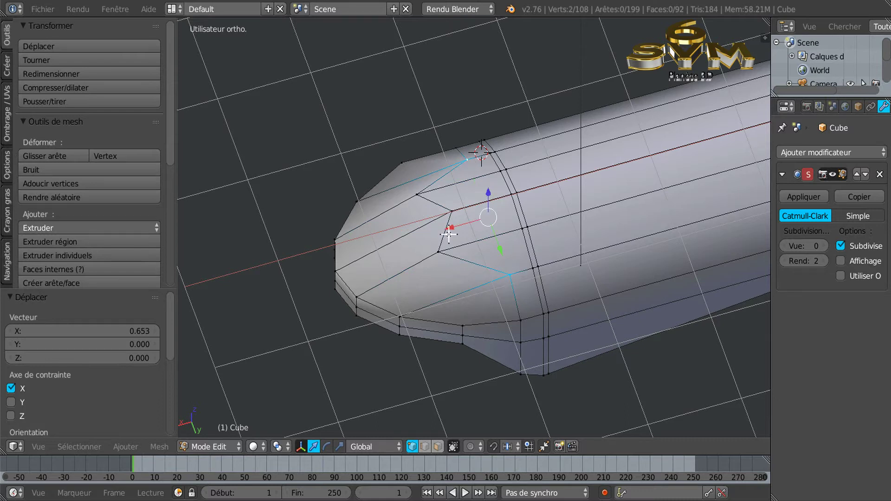
pyautogui.press('g')
pyautogui.press('x')
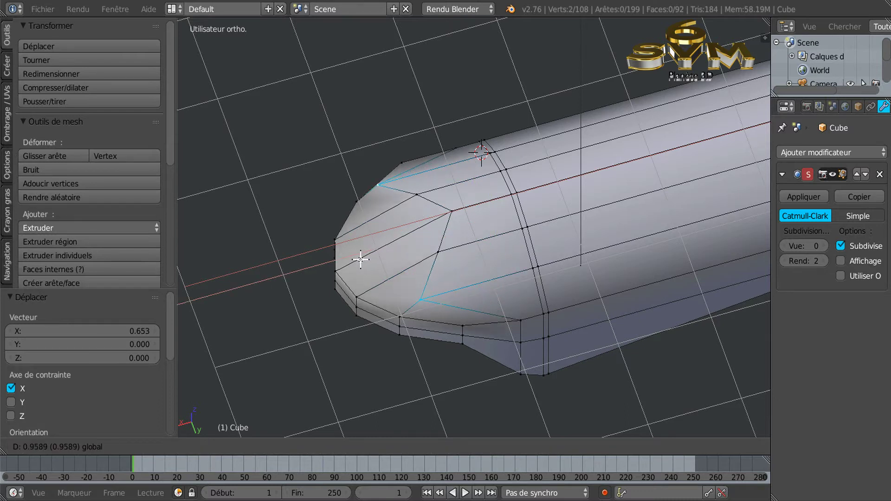
pyautogui.click(362, 261)
pyautogui.moveTo(487, 258); pyautogui.dragTo(632, 206, button='middle')
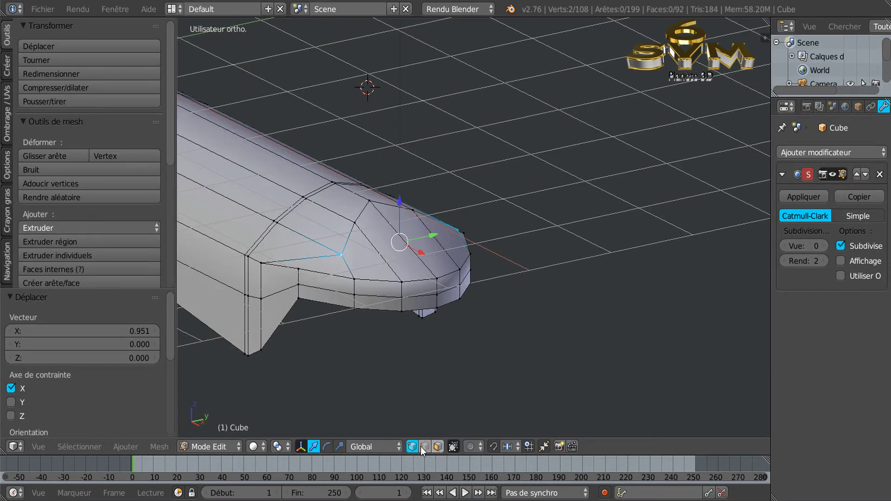
# Display the part with material shading and shift the outer vertex pair by -0.028 along X.
pyautogui.click(258, 448)
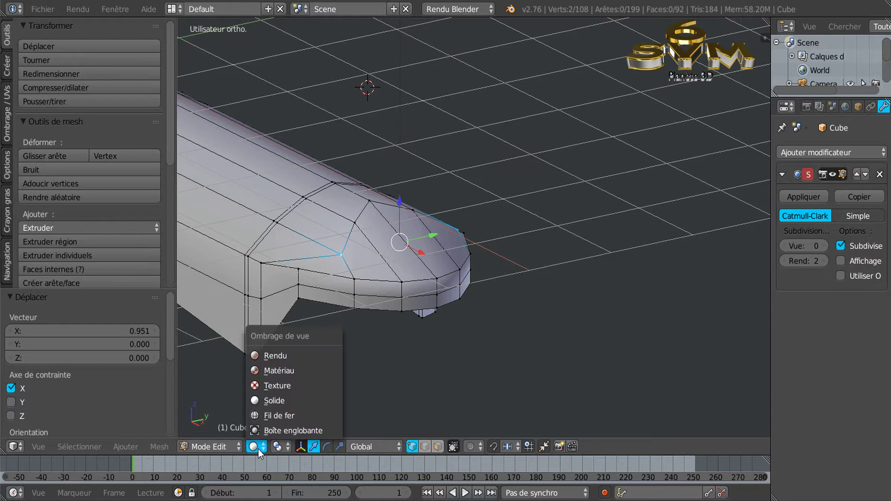
pyautogui.click(272, 372)
pyautogui.moveTo(278, 366)
pyautogui.mouseDown(button='middle')
pyautogui.moveTo(453, 374)
pyautogui.moveTo(561, 323)
pyautogui.moveTo(450, 360)
pyautogui.moveTo(407, 339)
pyautogui.moveTo(404, 358)
pyautogui.moveTo(394, 261)
pyautogui.moveTo(445, 302)
pyautogui.moveTo(408, 308)
pyautogui.moveTo(410, 333)
pyautogui.mouseUp(button='middle')
pyautogui.moveTo(405, 356); pyautogui.dragTo(413, 298, button='middle')
pyautogui.moveTo(370, 247); pyautogui.dragTo(371, 246)
pyautogui.press('KP_4')
pyautogui.press('KP_4')
pyautogui.press('KP_4')
pyautogui.press('KP_4')
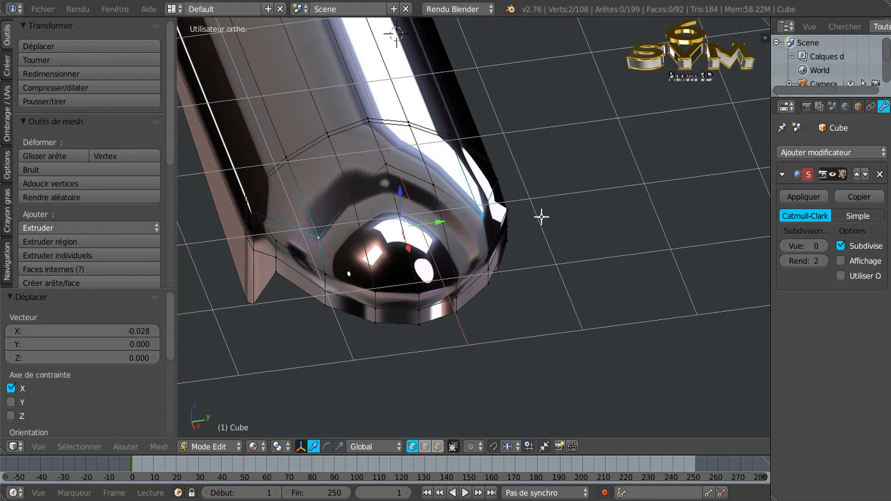
# Move the inner vertex pair beside the cross loop's centre by 0.068 along X.
pyautogui.rightClick(354, 203)
pyautogui.keyDown('shift'); pyautogui.rightClick(442, 186); pyautogui.keyUp('shift')
pyautogui.press('g')
pyautogui.press('x')
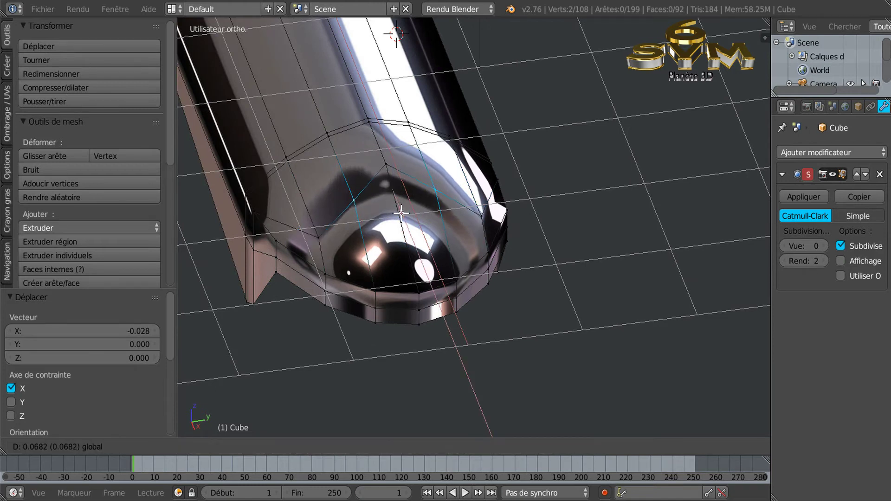
pyautogui.click(401, 213)
# In the top orthographic view with solid shading, move the inner vertex pair by -0.060 along X.
pyautogui.moveTo(455, 222); pyautogui.dragTo(421, 298, button='middle')
pyautogui.moveTo(521, 300); pyautogui.dragTo(482, 198, button='middle')
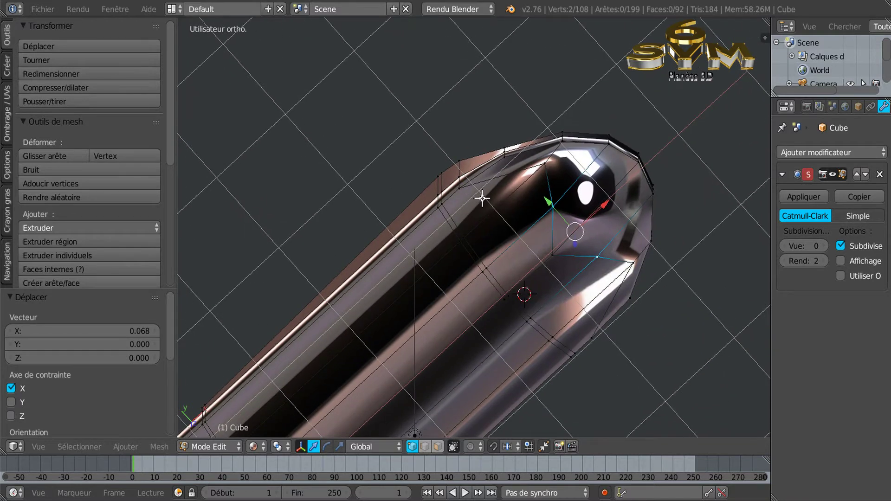
pyautogui.press('KP_7')
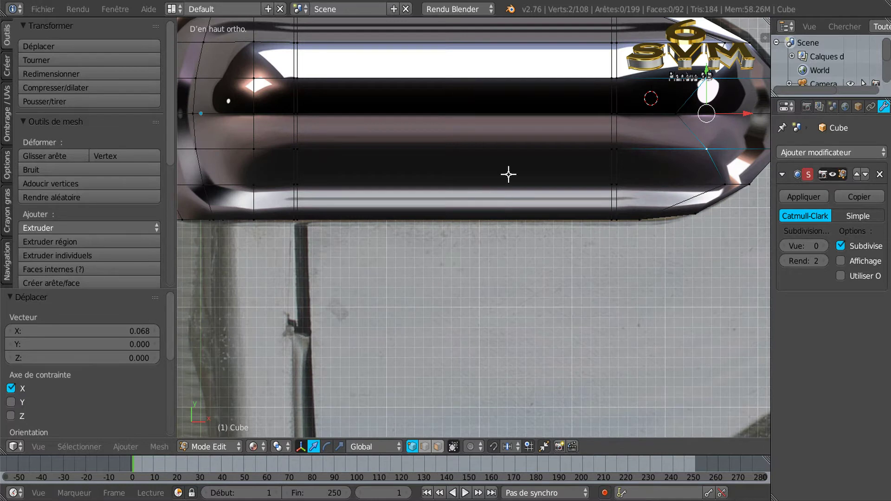
pyautogui.keyDown('shift'); pyautogui.moveTo(473, 269); pyautogui.dragTo(372, 385, button='middle'); pyautogui.keyUp('shift')
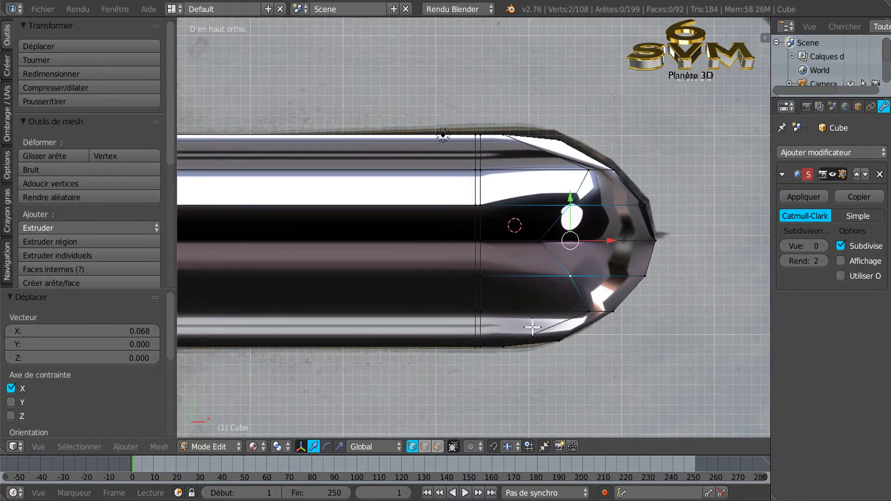
pyautogui.scroll(1, 540, 318)
pyautogui.click(253, 446)
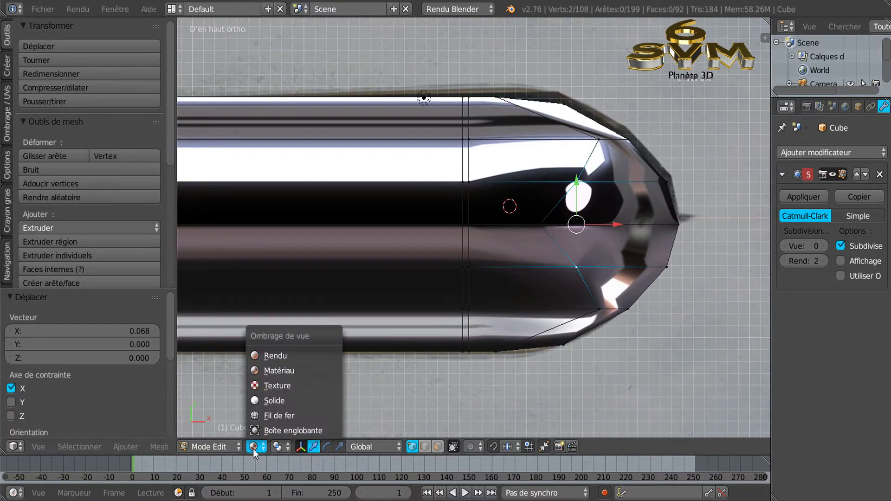
pyautogui.click(258, 400)
pyautogui.moveTo(617, 225); pyautogui.dragTo(609, 239)
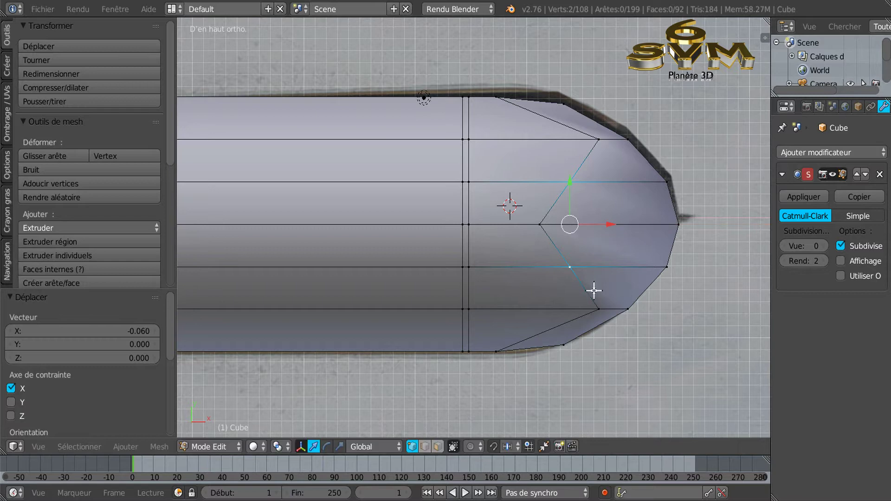
# Insert one loop cut around the rounded end and slide it close to the reshaped cross loop.
pyautogui.scroll(-1, 694, 310)
pyautogui.moveTo(694, 310); pyautogui.dragTo(525, 289, button='middle')
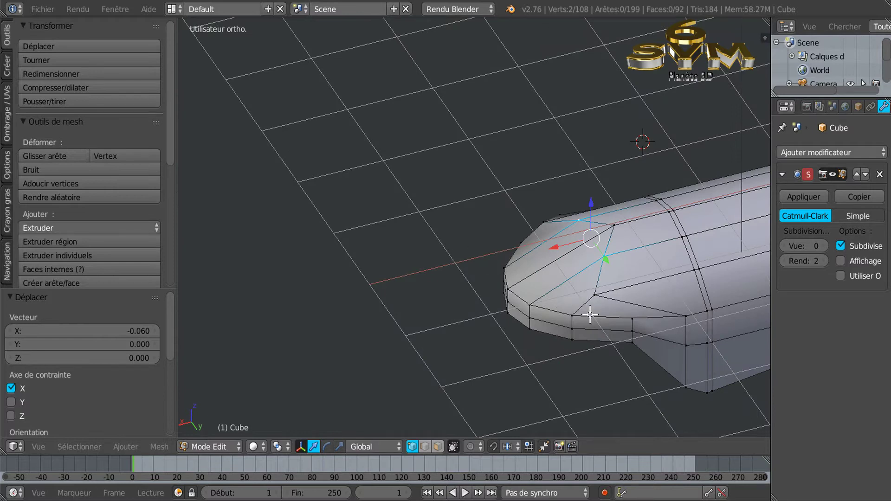
pyautogui.hotkey('ctrl', 'r')
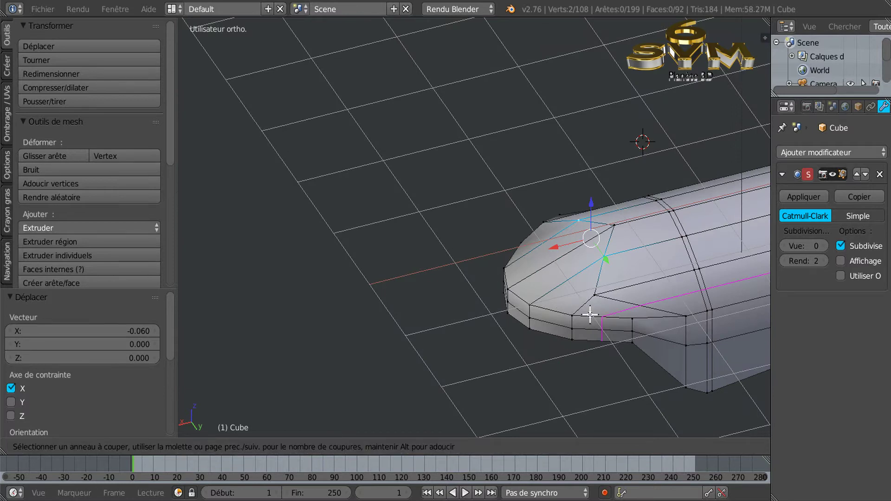
pyautogui.click(586, 307)
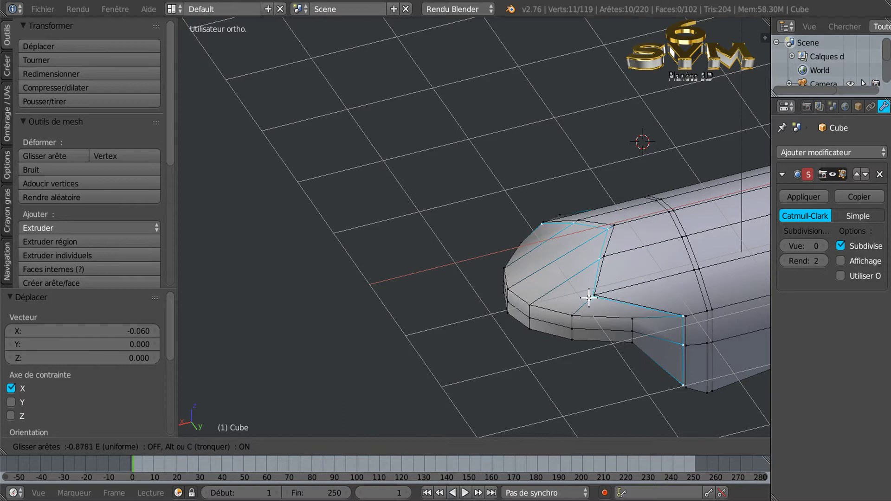
pyautogui.click(587, 295)
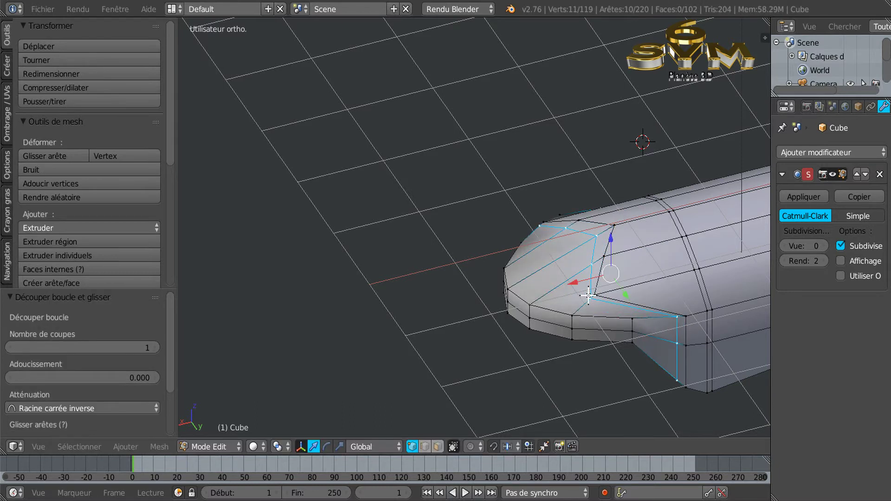
# Display the part with material shading, set the subdivision's viewport level to 3 and check the smoothed end in object mode.
pyautogui.click(254, 447)
pyautogui.click(264, 371)
pyautogui.moveTo(264, 370)
pyautogui.mouseDown(button='middle')
pyautogui.moveTo(473, 364)
pyautogui.moveTo(563, 374)
pyautogui.moveTo(620, 354)
pyautogui.moveTo(601, 367)
pyautogui.moveTo(594, 356)
pyautogui.mouseUp(button='middle')
pyautogui.press('Tab')
pyautogui.moveTo(818, 247); pyautogui.dragTo(834, 247)
pyautogui.moveTo(759, 274); pyautogui.dragTo(385, 366, button='middle')
pyautogui.press('Tab')
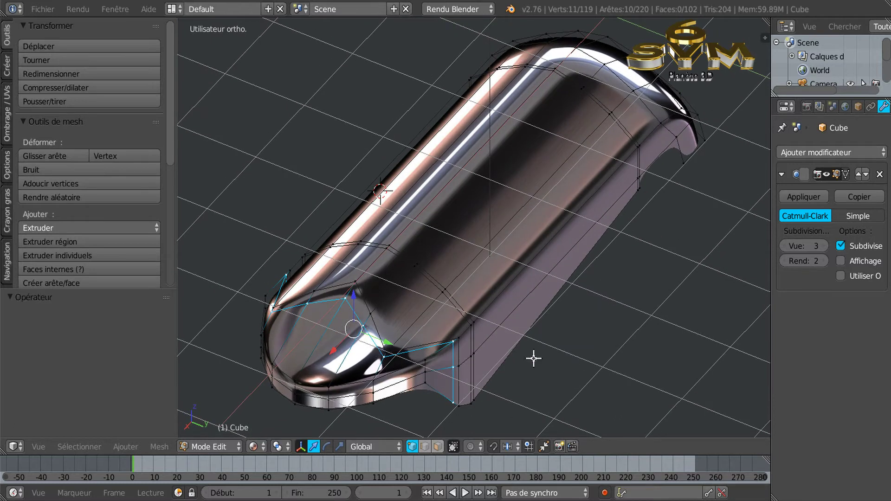
# Undo the loop cut, insert a new one tighter against the reshaped cross loop, and check the surface in object mode.
pyautogui.hotkey('ctrl', 'z')
pyautogui.moveTo(404, 370); pyautogui.dragTo(399, 383, button='middle')
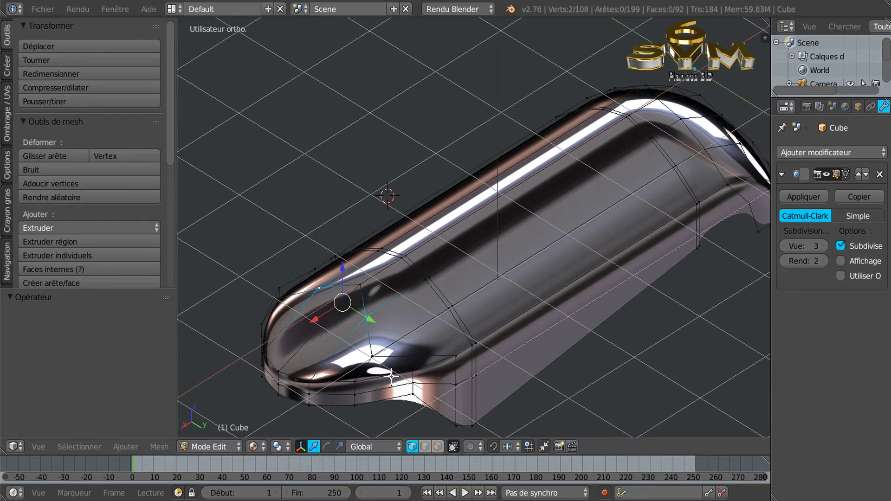
pyautogui.hotkey('ctrl', 'r')
pyautogui.click(367, 373)
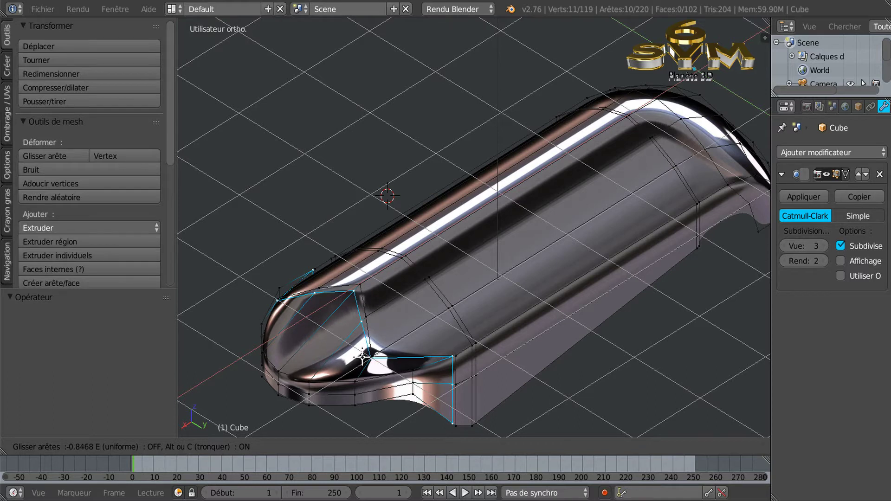
pyautogui.click(362, 357)
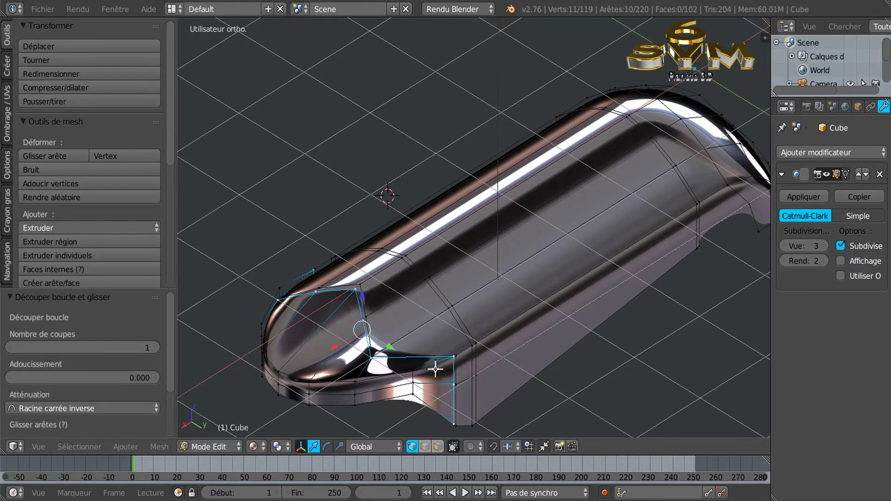
pyautogui.press('Tab')
pyautogui.moveTo(423, 368); pyautogui.dragTo(480, 367, button='middle')
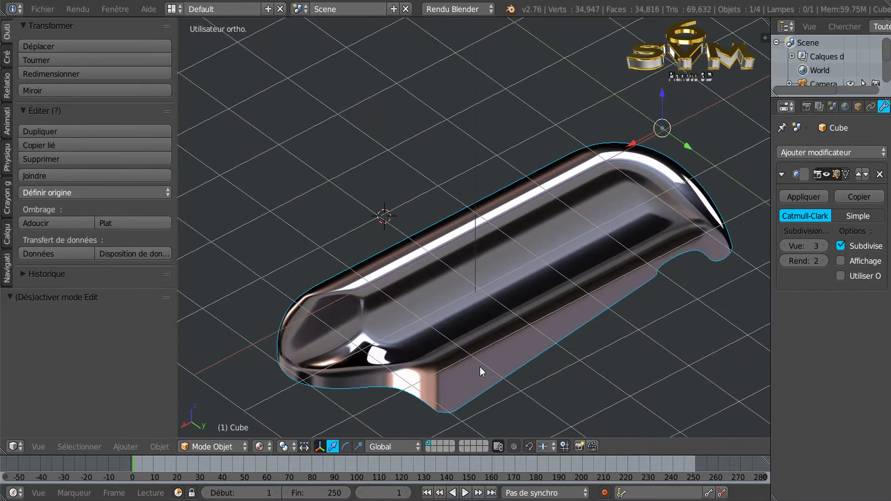
pyautogui.press('Tab')
# Space the three vertices along the upper side edge where the rounded end meets the body evenly with LoopTools, then inspect the surface.
pyautogui.scroll(2, 394, 392)
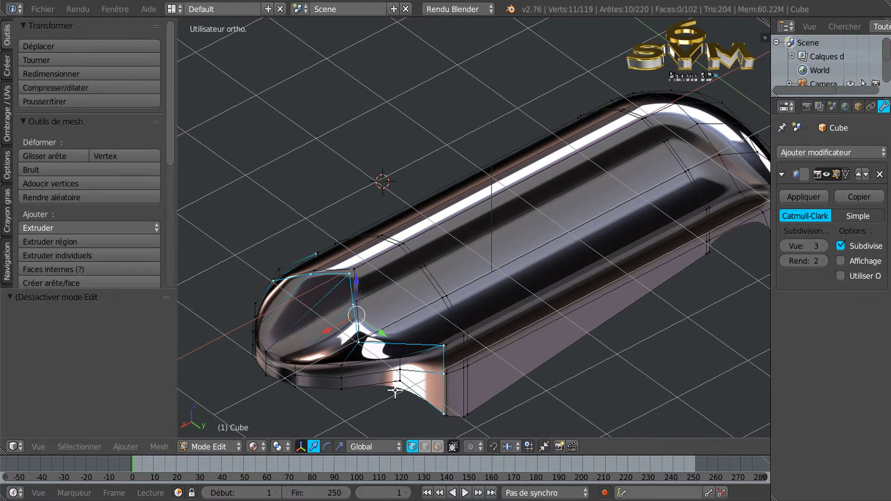
pyautogui.scroll(4, 395, 391)
pyautogui.moveTo(425, 363)
pyautogui.mouseDown(button='middle')
pyautogui.moveTo(423, 387)
pyautogui.moveTo(457, 350)
pyautogui.moveTo(455, 320)
pyautogui.moveTo(423, 333)
pyautogui.moveTo(457, 356)
pyautogui.mouseUp(button='middle')
pyautogui.rightClick(409, 304)
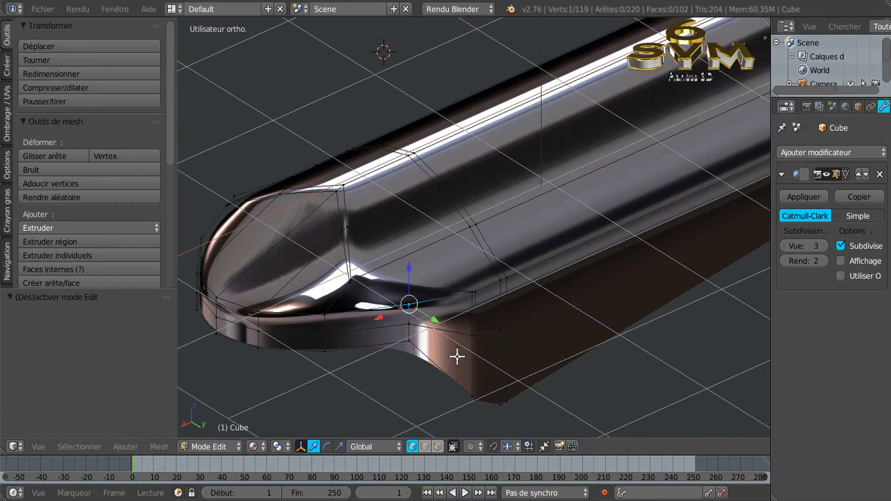
pyautogui.moveTo(475, 320); pyautogui.dragTo(471, 314, button='middle')
pyautogui.keyDown('shift'); pyautogui.rightClick(473, 307); pyautogui.keyUp('shift')
pyautogui.keyDown('shift'); pyautogui.rightClick(479, 353); pyautogui.keyUp('shift')
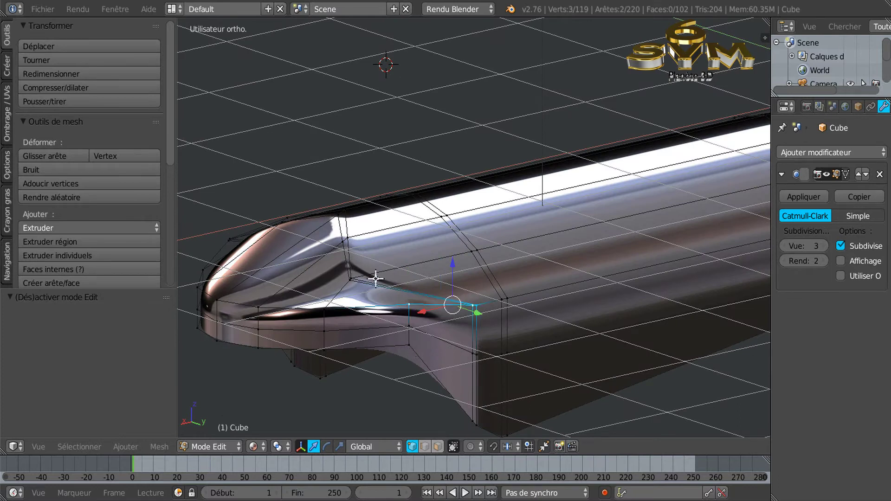
pyautogui.press('x')
pyautogui.press('w')
pyautogui.moveTo(302, 66)
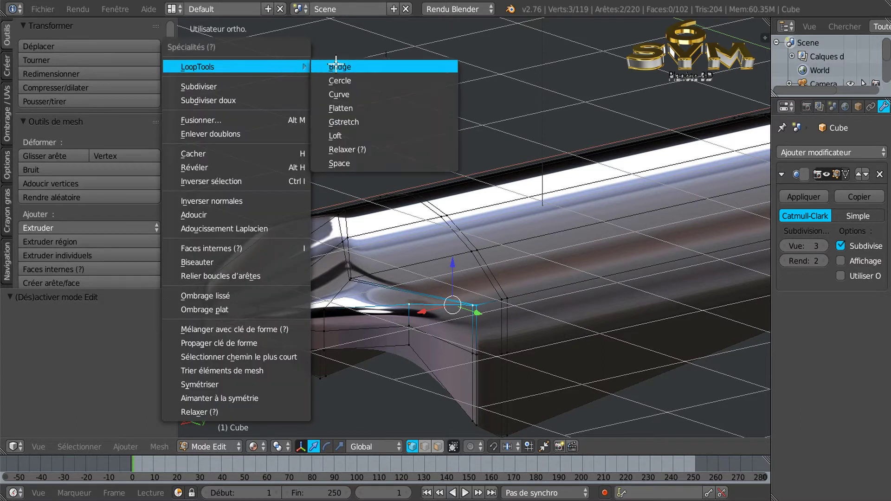
pyautogui.click(336, 164)
pyautogui.moveTo(451, 170); pyautogui.dragTo(467, 211, button='middle')
pyautogui.press('Tab')
pyautogui.moveTo(512, 277); pyautogui.dragTo(489, 279, button='middle')
# Add the next rim vertex toward the tip to the selection, space the four evenly with LoopTools, and inspect the surface.
pyautogui.press('Tab')
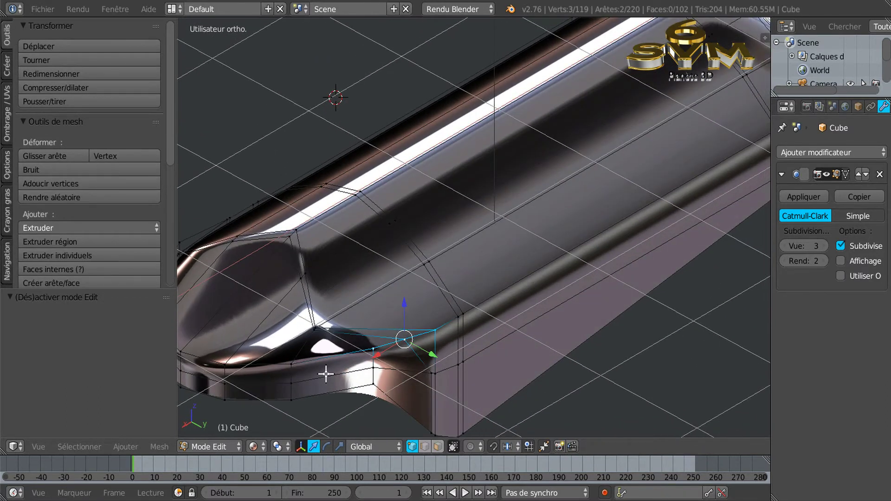
pyautogui.keyDown('shift'); pyautogui.click(294, 364); pyautogui.keyUp('shift')
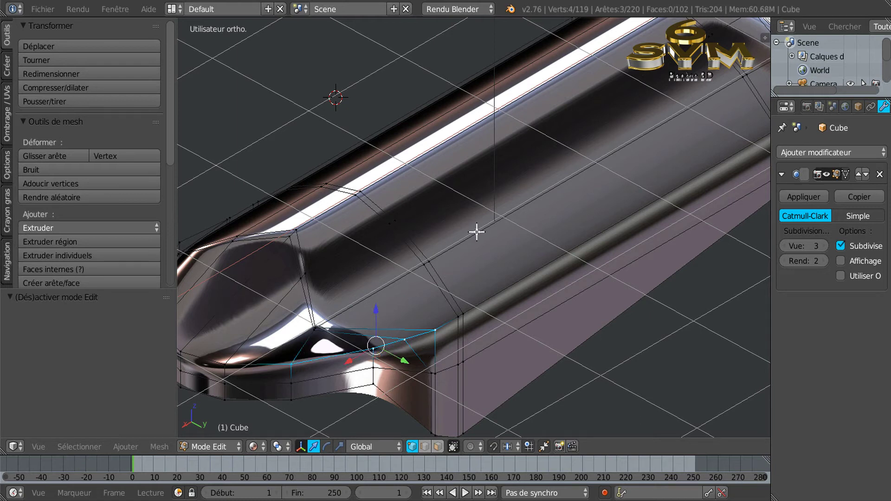
pyautogui.press('w')
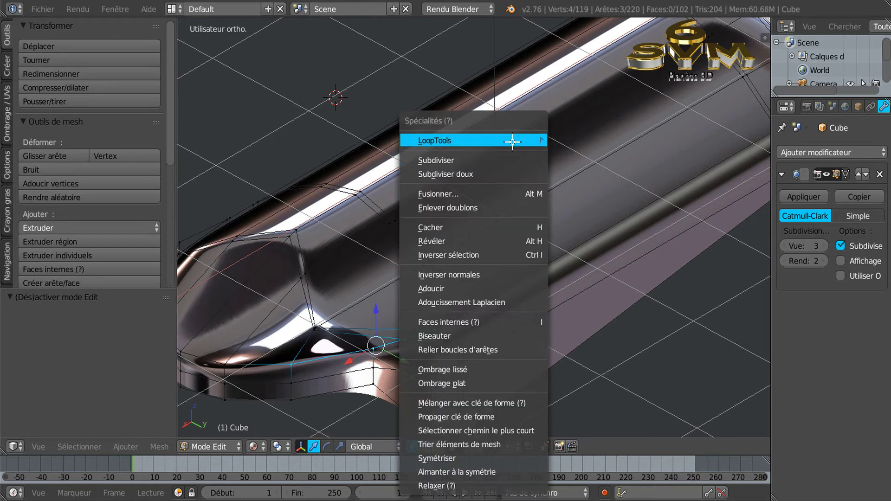
pyautogui.moveTo(510, 139)
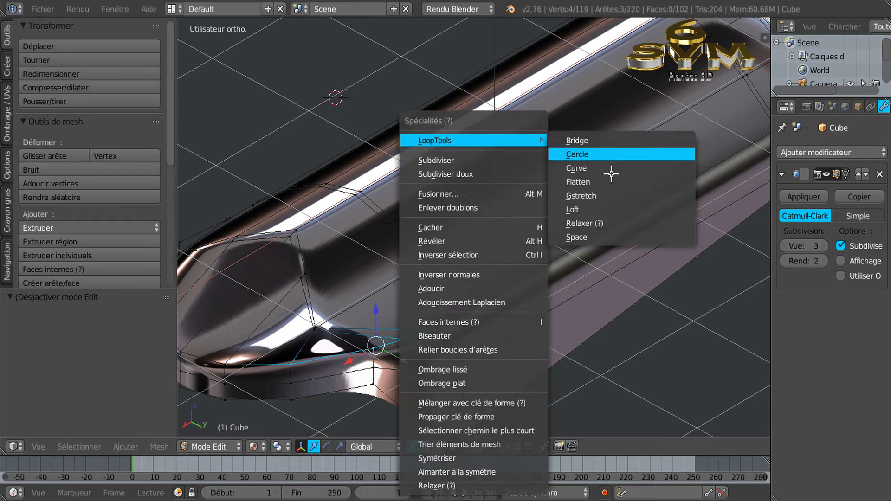
pyautogui.click(607, 236)
pyautogui.press('Tab')
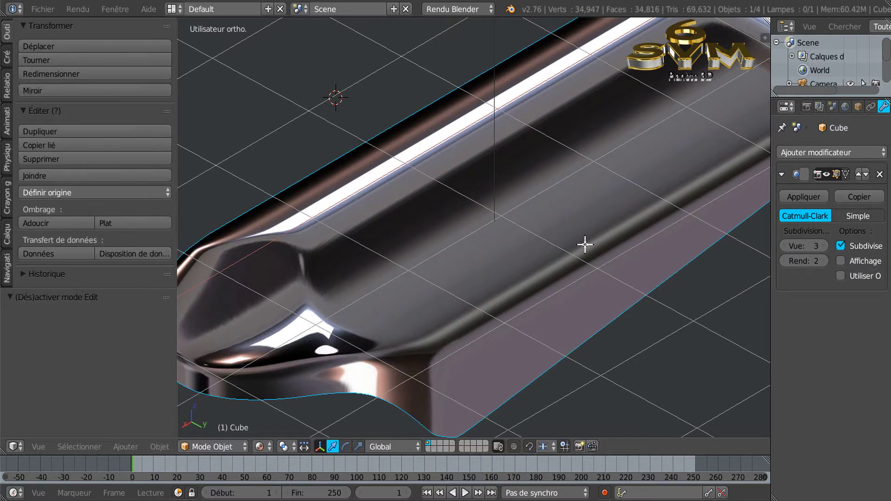
pyautogui.scroll(-1, 583, 245)
pyautogui.moveTo(583, 245); pyautogui.dragTo(555, 278, button='middle')
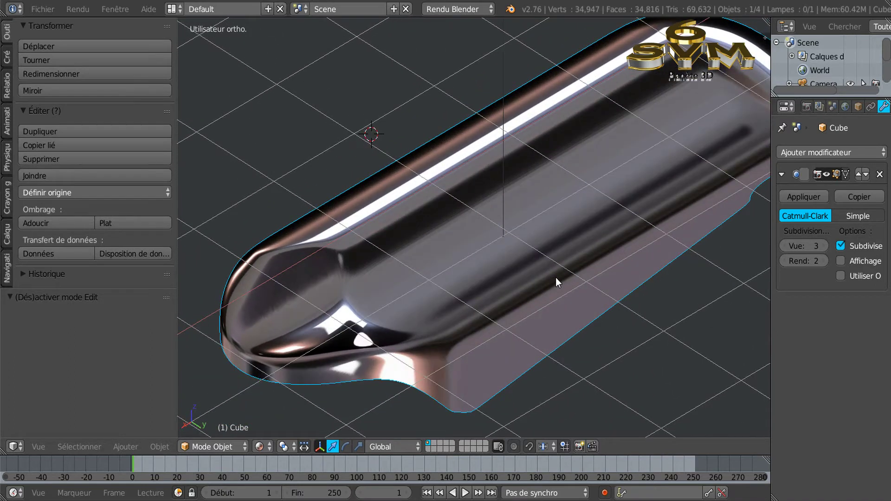
# Undo the LoopTools vertex spacings on the rounded end's rim, checking the mesh in edit mode.
pyautogui.hotkey('ctrl', 'z')
pyautogui.hotkey('ctrl', 'z')
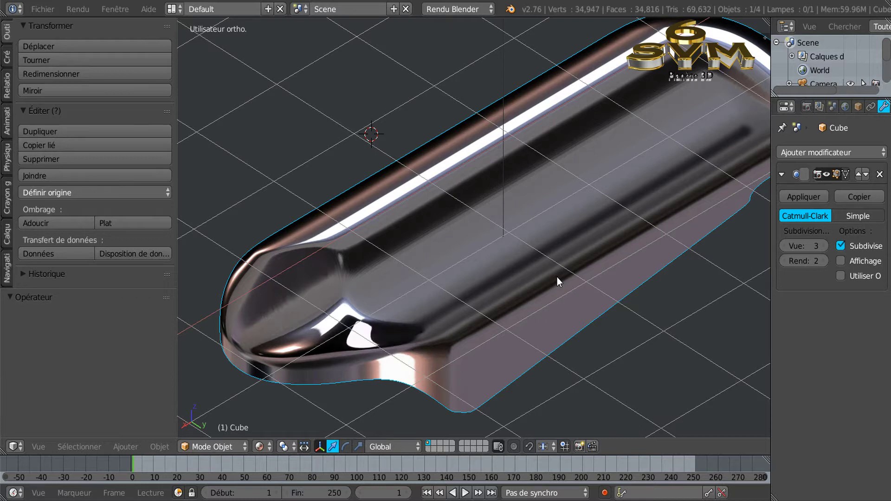
pyautogui.press('Tab')
pyautogui.hotkey('ctrl', 'z')
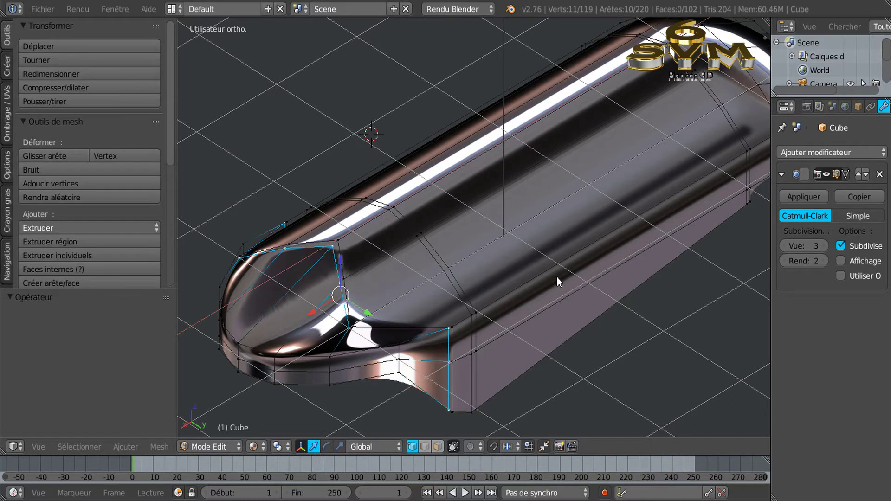
pyautogui.press('Tab')
pyautogui.hotkey('ctrl', 'z')
pyautogui.hotkey('ctrl', 'z')
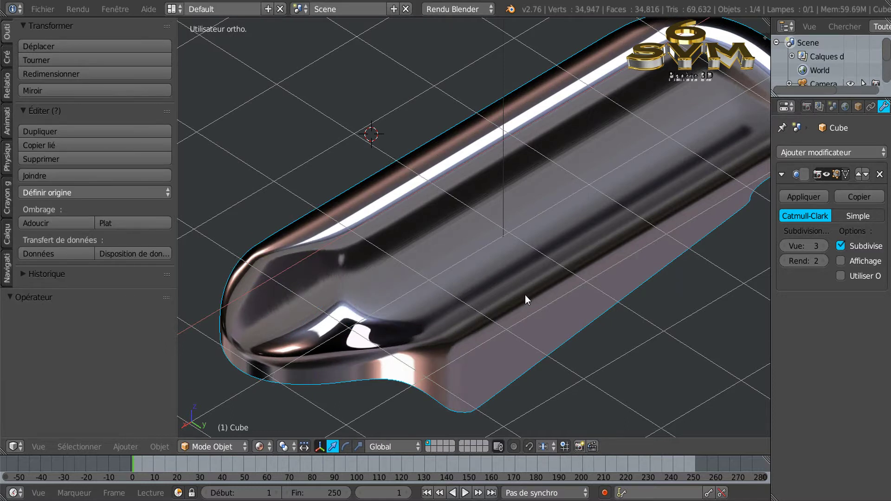
pyautogui.hotkey('ctrl', 'z')
pyautogui.moveTo(522, 300); pyautogui.dragTo(527, 330, button='middle')
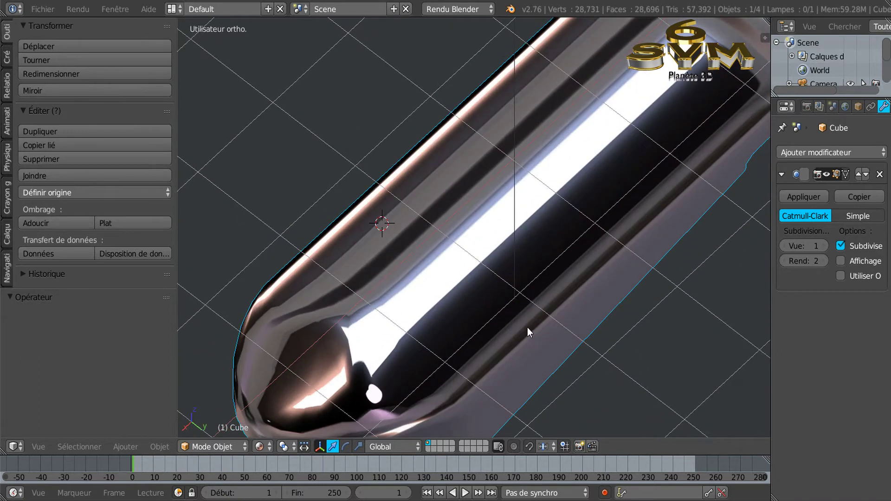
pyautogui.press('Tab')
pyautogui.moveTo(527, 320); pyautogui.dragTo(528, 302, button='middle')
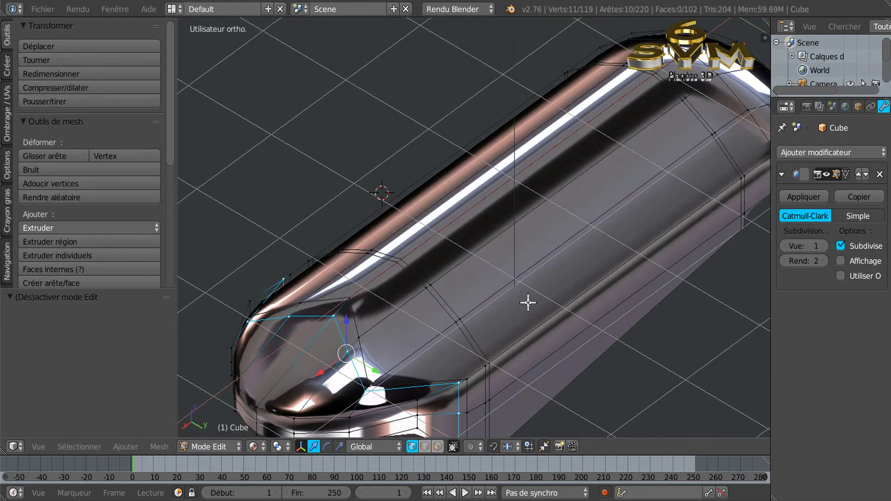
pyautogui.moveTo(518, 348); pyautogui.dragTo(522, 328, button='middle')
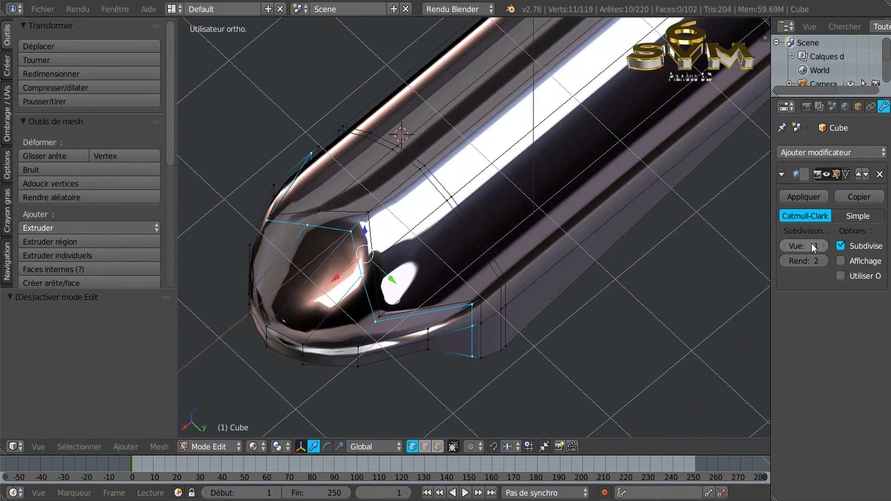
# Set the subdivision's viewport level to 4 and check the rounded end in object and edit mode.
pyautogui.click(823, 243)
pyautogui.click(823, 244)
pyautogui.click(823, 243)
pyautogui.press('Tab')
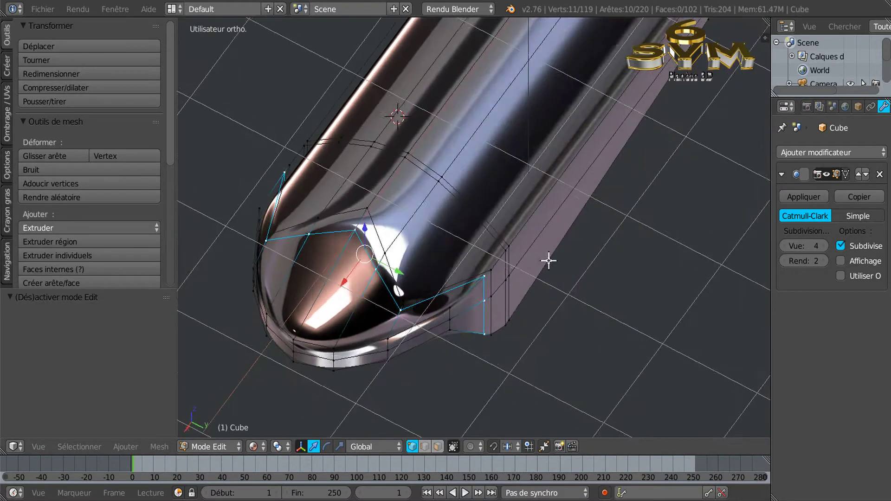
pyautogui.moveTo(493, 293); pyautogui.dragTo(488, 324, button='middle')
pyautogui.press('Tab')
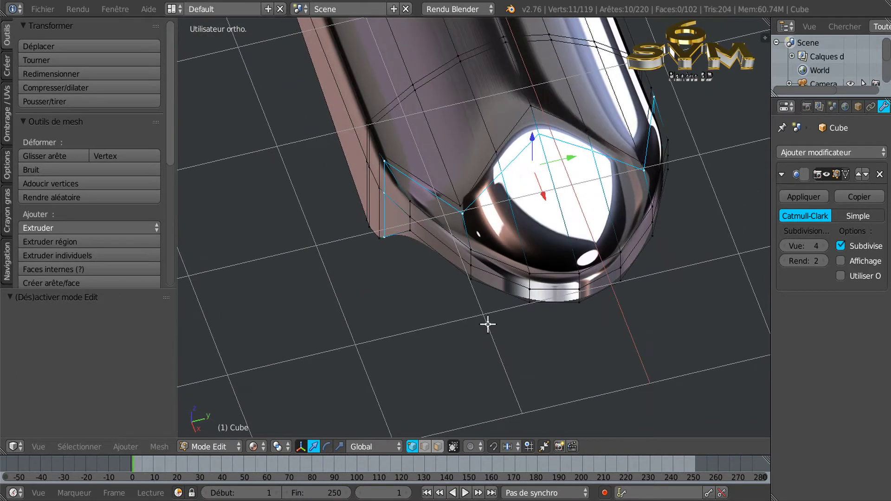
pyautogui.moveTo(501, 277); pyautogui.dragTo(520, 238, button='middle')
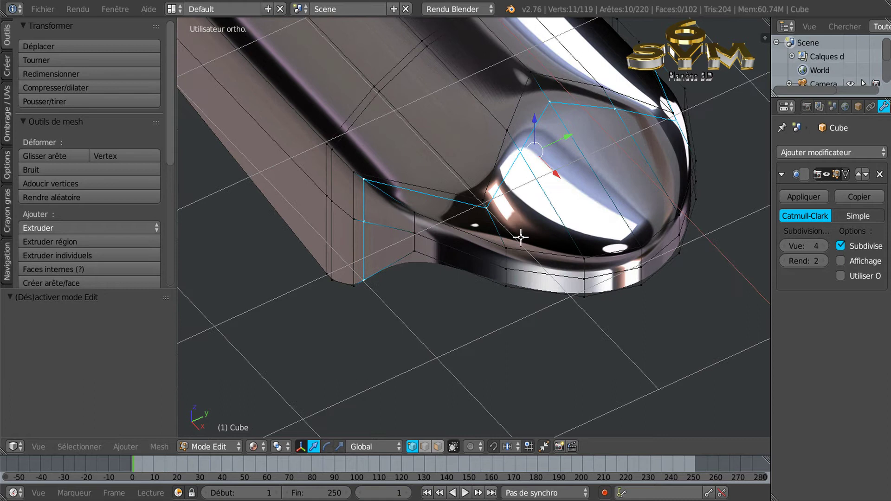
# Select the two opposite side vertices of the rounded end's inner loop and vertex-slide them outward toward the rim.
pyautogui.rightClick(488, 207)
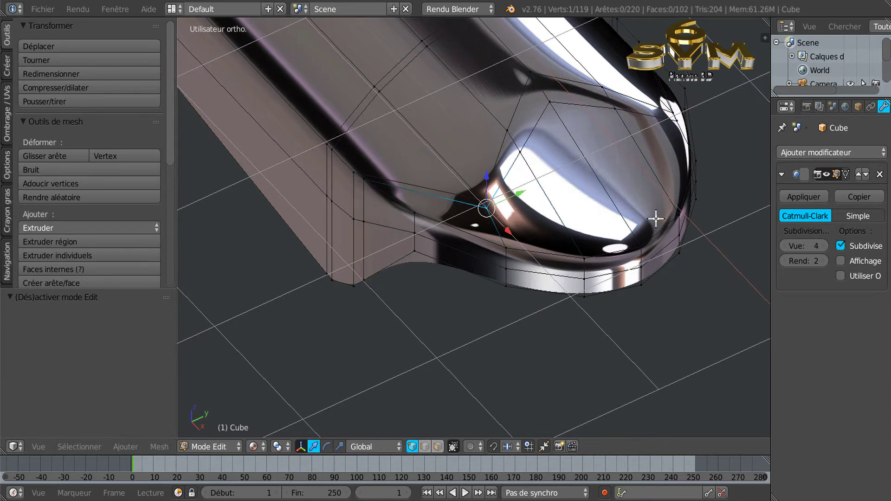
pyautogui.moveTo(655, 219); pyautogui.dragTo(594, 232, button='middle')
pyautogui.keyDown('shift'); pyautogui.moveTo(674, 232); pyautogui.dragTo(600, 247, button='middle'); pyautogui.keyUp('shift')
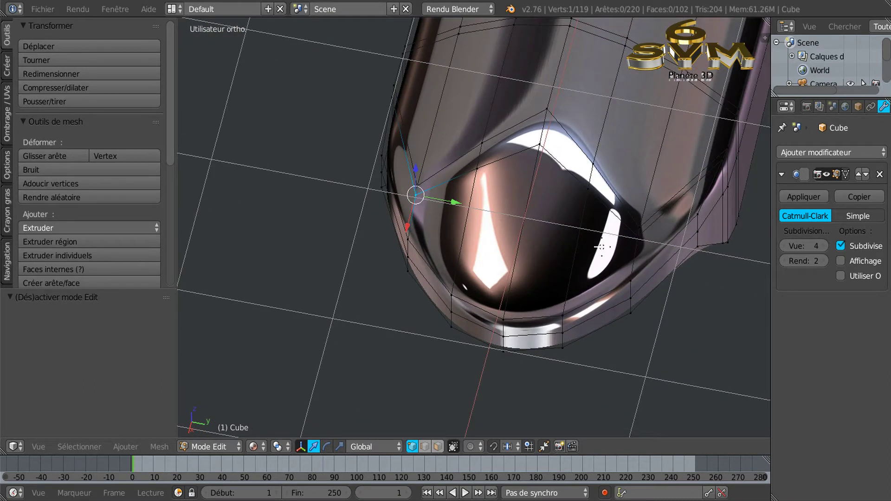
pyautogui.keyDown('shift'); pyautogui.rightClick(638, 233); pyautogui.keyUp('shift')
pyautogui.moveTo(563, 273); pyautogui.dragTo(536, 262, button='middle')
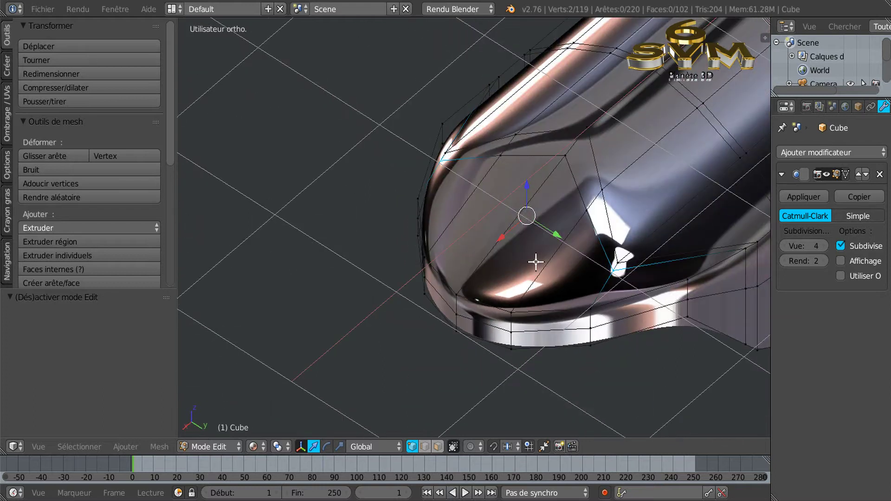
pyautogui.hotkey('shift', 'v')
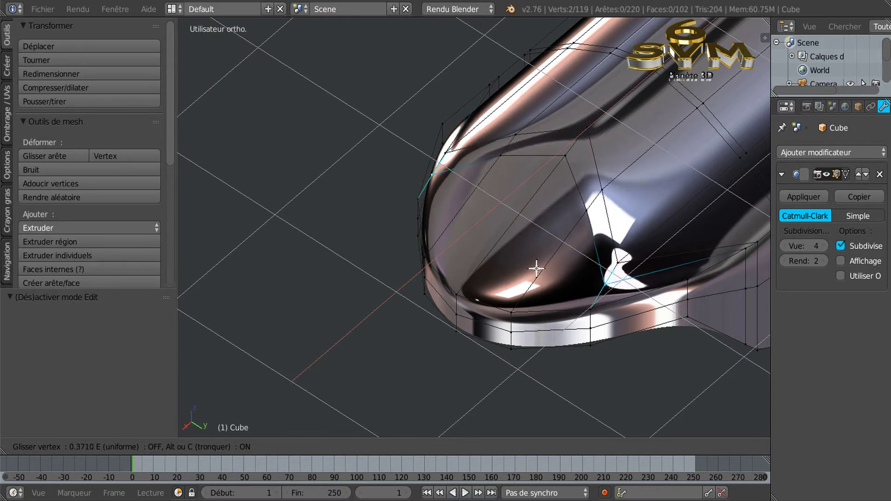
pyautogui.click(542, 263)
# Move the upper vertex where the rounded end meets the body back toward the body along X and raise it along Z.
pyautogui.moveTo(618, 280); pyautogui.dragTo(631, 232, button='middle')
pyautogui.rightClick(540, 144)
pyautogui.moveTo(540, 145); pyautogui.dragTo(534, 156, button='middle')
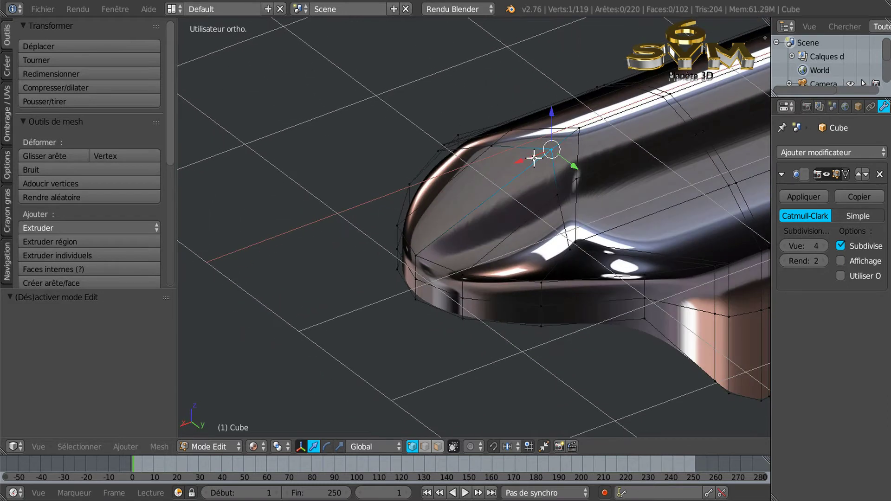
pyautogui.moveTo(523, 161); pyautogui.dragTo(532, 152)
pyautogui.moveTo(561, 123); pyautogui.dragTo(567, 106)
pyautogui.moveTo(524, 161); pyautogui.dragTo(538, 145)
pyautogui.moveTo(571, 101); pyautogui.dragTo(571, 103)
# Examine the moved vertex and the smoothed surface of the rounded end from several angles in object and edit mode.
pyautogui.moveTo(554, 208); pyautogui.dragTo(720, 278, button='middle')
pyautogui.moveTo(641, 234); pyautogui.dragTo(552, 298, button='middle')
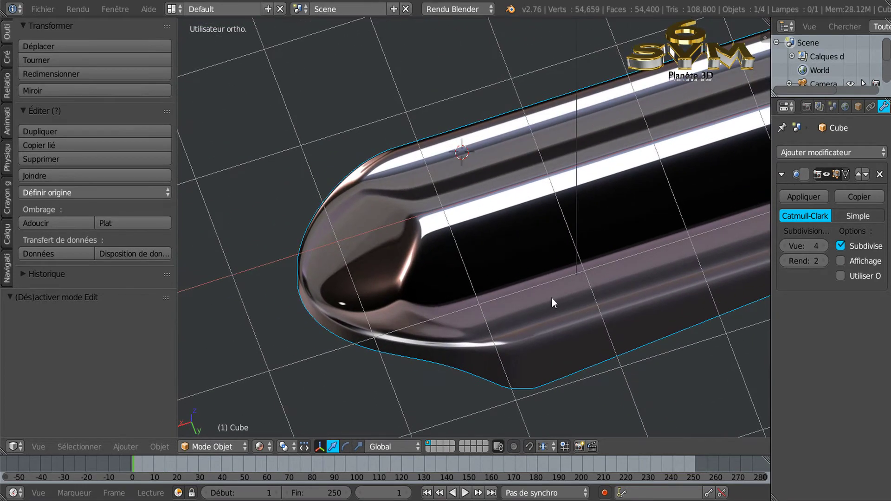
pyautogui.press('Tab')
pyautogui.moveTo(533, 264); pyautogui.dragTo(538, 235, button='middle')
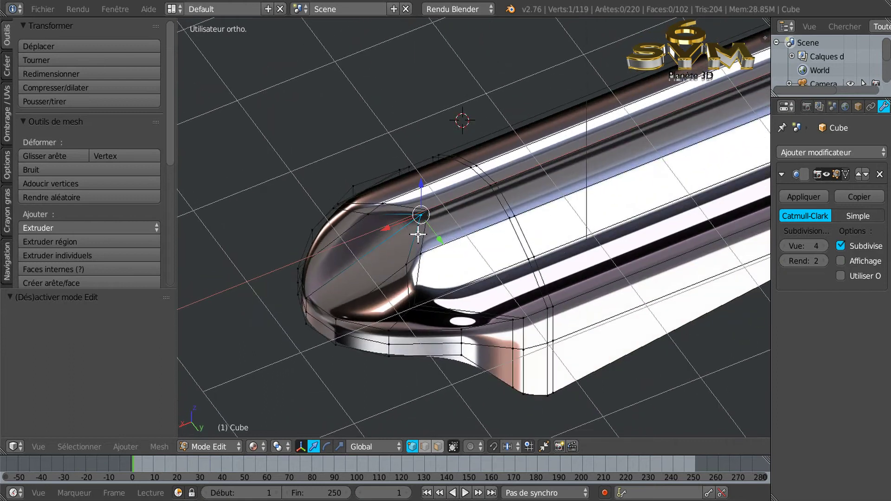
pyautogui.scroll(2, 413, 222)
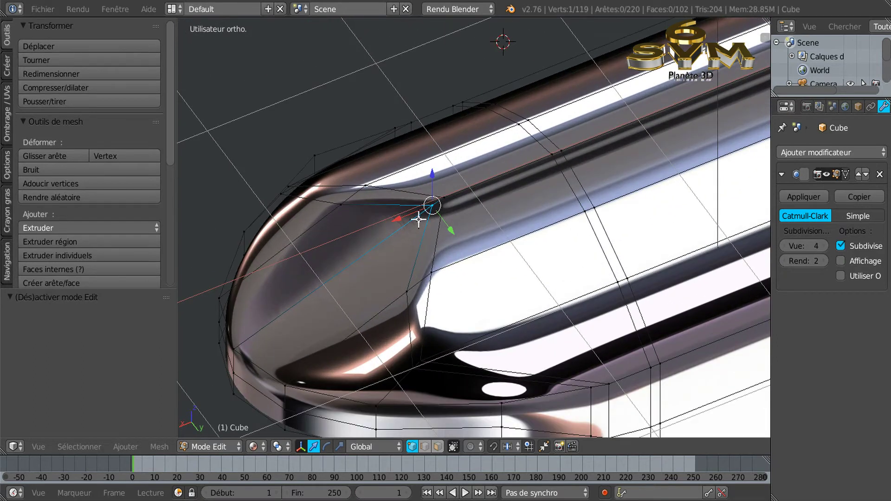
pyautogui.moveTo(496, 194); pyautogui.dragTo(495, 177, button='middle')
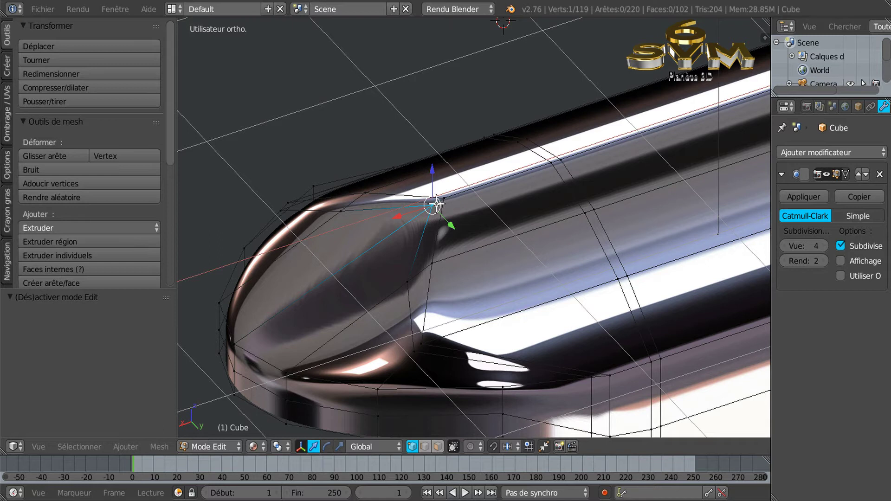
pyautogui.moveTo(447, 224); pyautogui.dragTo(574, 333, button='middle')
pyautogui.press('Tab')
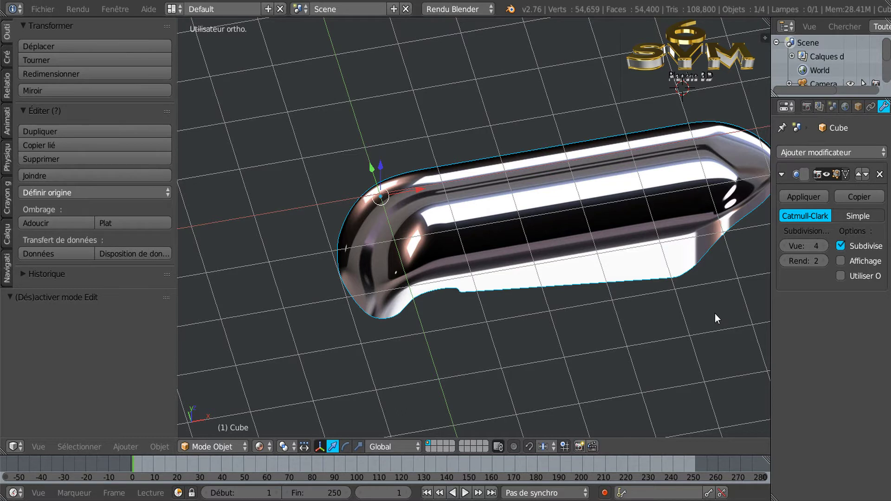
# Rename the trim part object as agraffe.
pyautogui.press('n')
pyautogui.moveTo(762, 318); pyautogui.dragTo(765, 243)
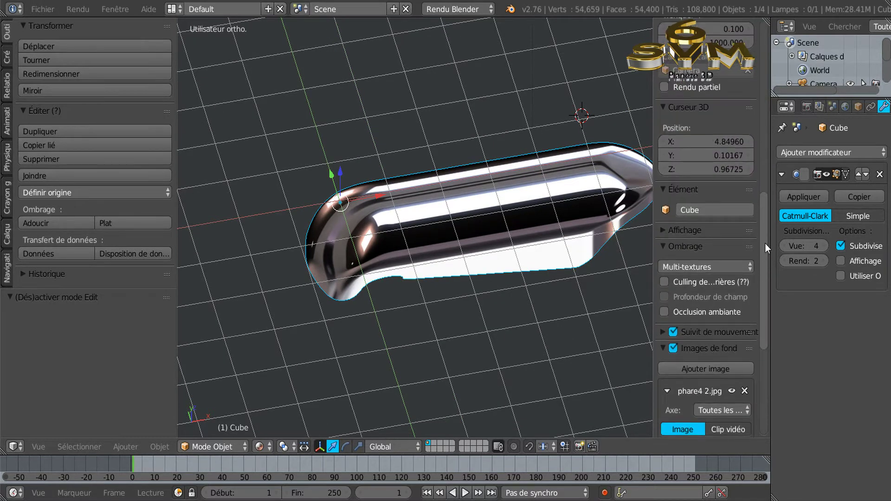
pyautogui.click(708, 210)
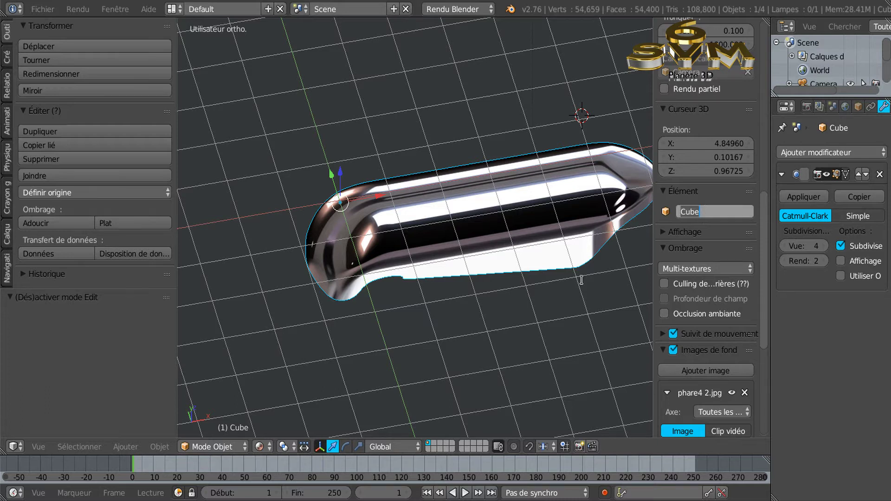
pyautogui.press('BackSpace')
pyautogui.write('agraffe')
pyautogui.press('Return')
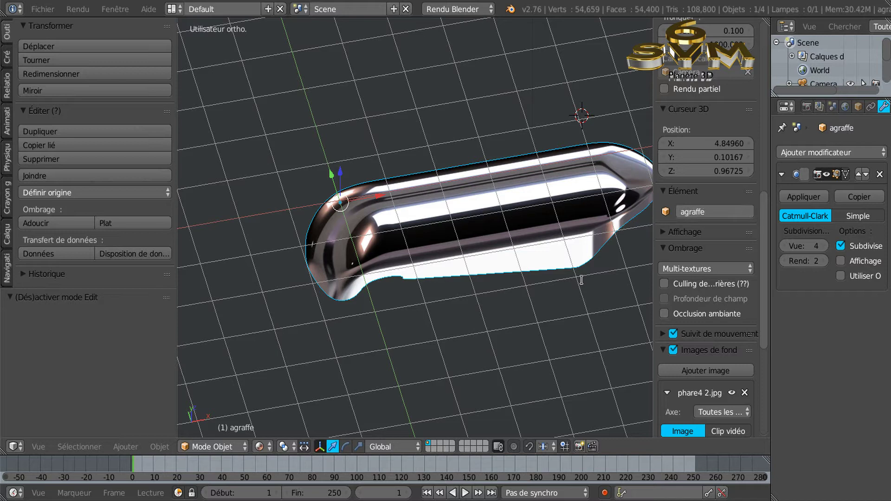
# Save the scene as a new file named DEMO AGRAFFE.6.blend on the desktop.
pyautogui.click(42, 12)
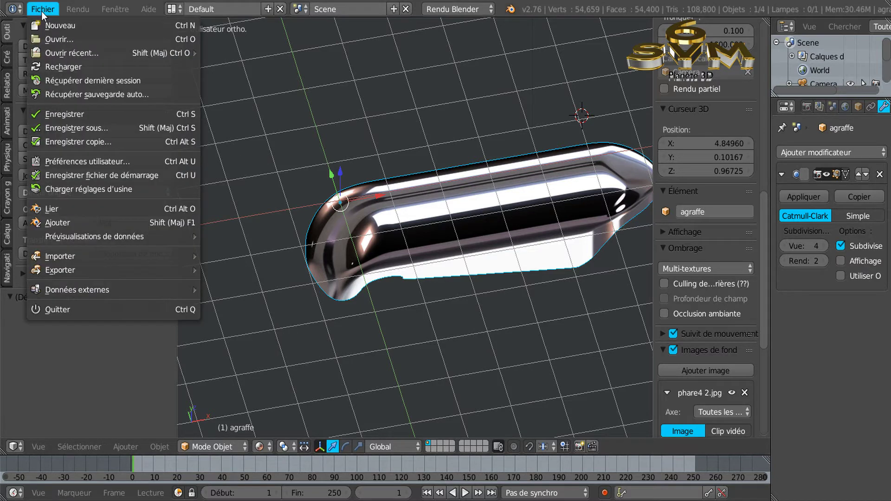
pyautogui.click(63, 128)
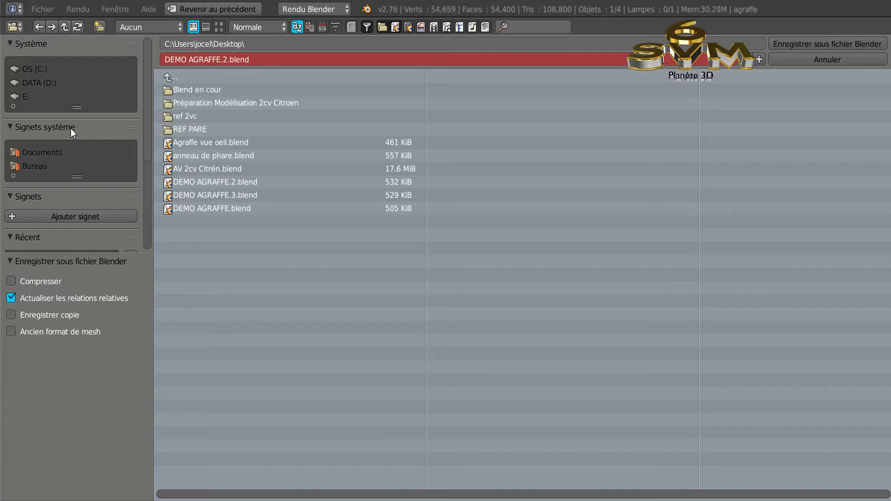
pyautogui.click(260, 58)
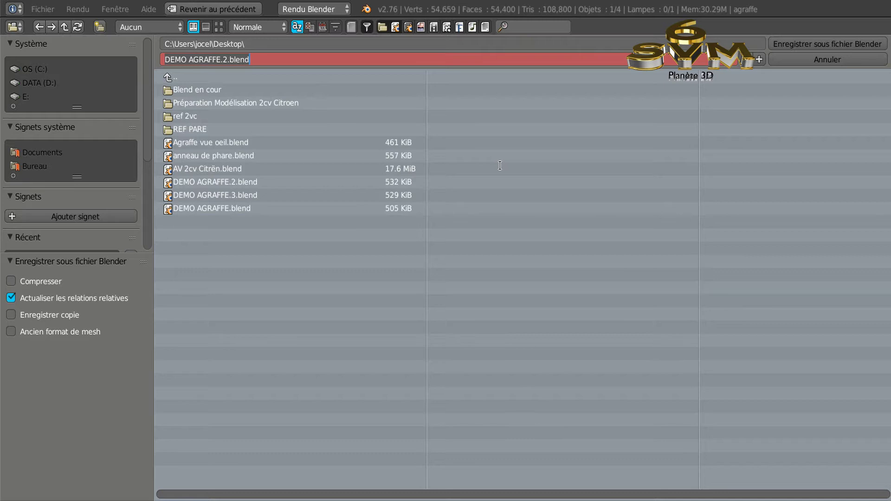
pyautogui.press('End')
pyautogui.press('BackSpace')
pyautogui.press('BackSpace')
pyautogui.press('BackSpace')
pyautogui.press('BackSpace')
pyautogui.press('BackSpace')
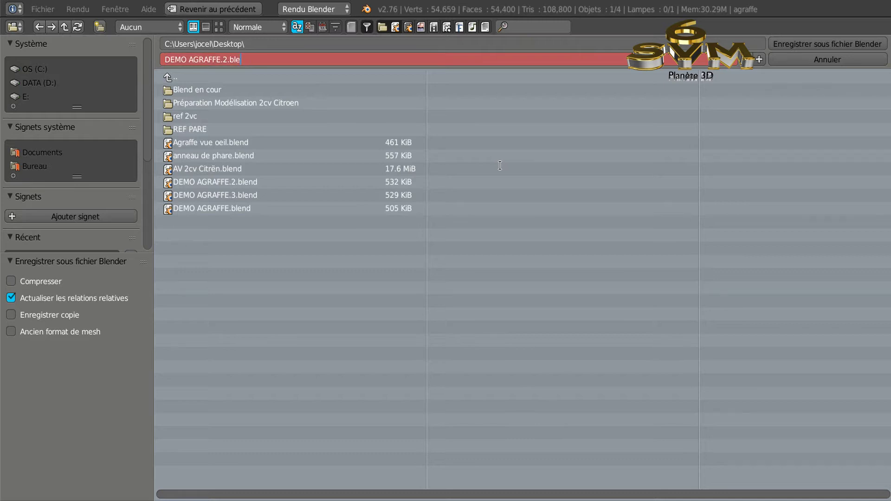
pyautogui.press('BackSpace')
pyautogui.write('6')
pyautogui.click(803, 45)
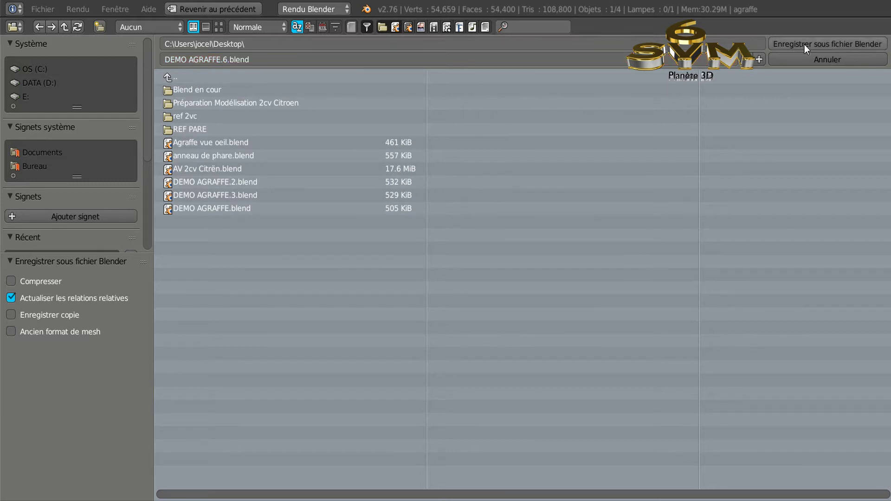
pyautogui.click(803, 44)
# Switch to the Blender window containing the blue car and bring the side of its headlight into view.
pyautogui.scroll(-3, 599, 313)
pyautogui.moveTo(599, 313); pyautogui.dragTo(484, 329, button='middle')
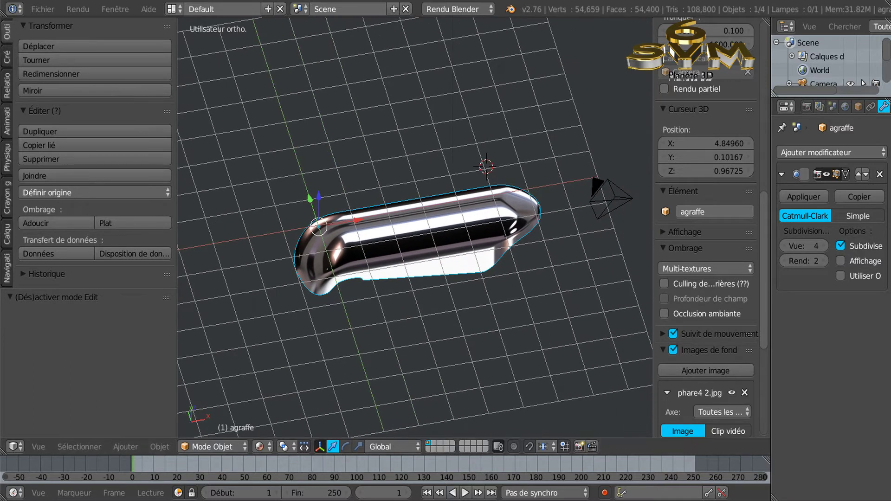
pyautogui.moveTo(588, 500)
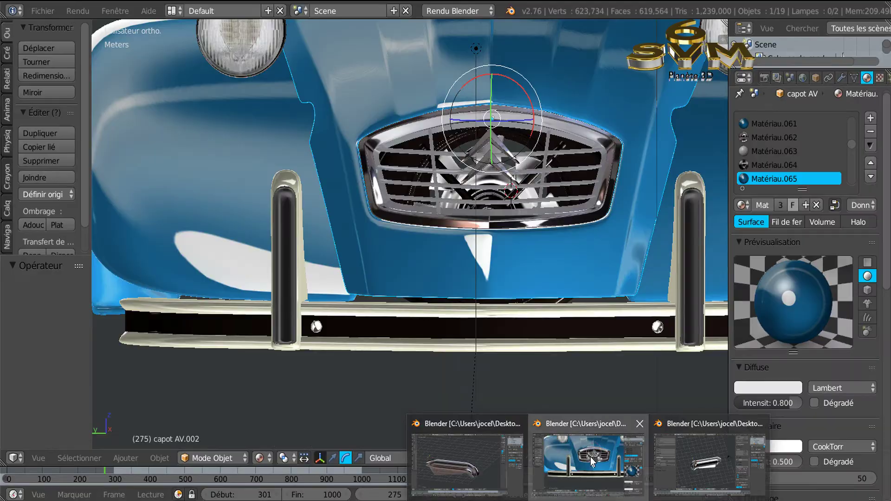
pyautogui.click(590, 456)
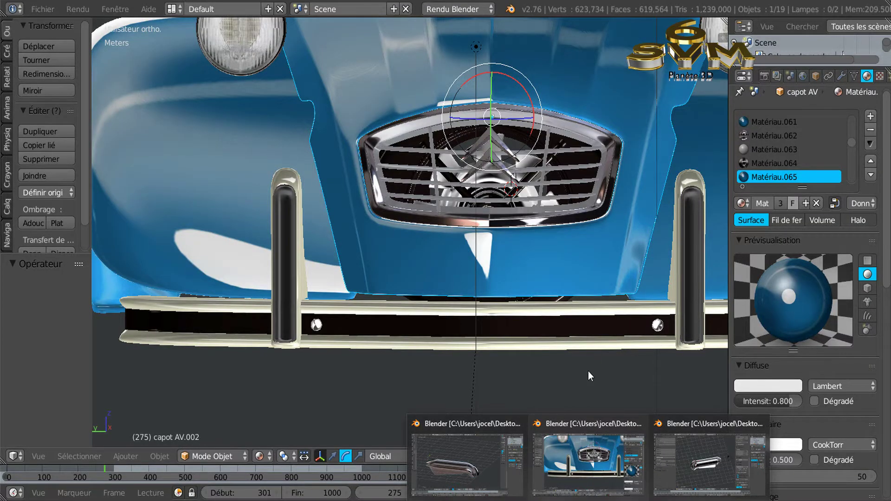
pyautogui.scroll(-1, 588, 374)
pyautogui.scroll(-1, 589, 368)
pyautogui.moveTo(505, 333); pyautogui.dragTo(381, 346, button='middle')
pyautogui.moveTo(463, 343); pyautogui.dragTo(472, 265, button='middle')
pyautogui.scroll(4, 487, 328)
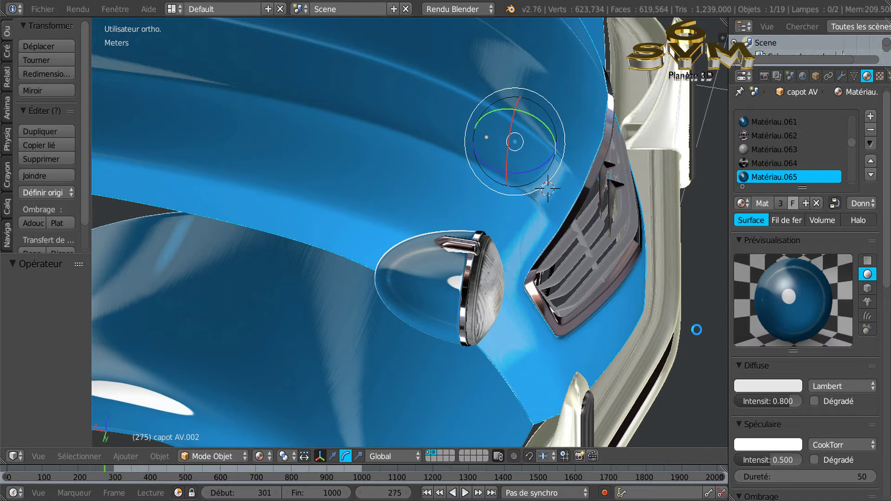
# Select the chrome clip on top of the headlight ring, zoom in on it and hide it.
pyautogui.rightClick(460, 244)
pyautogui.scroll(2, 475, 269)
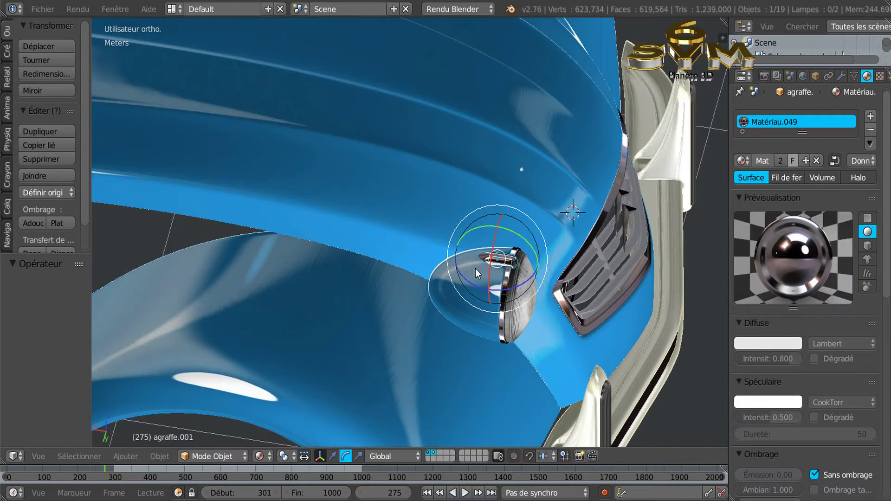
pyautogui.scroll(2, 502, 259)
pyautogui.scroll(2, 535, 265)
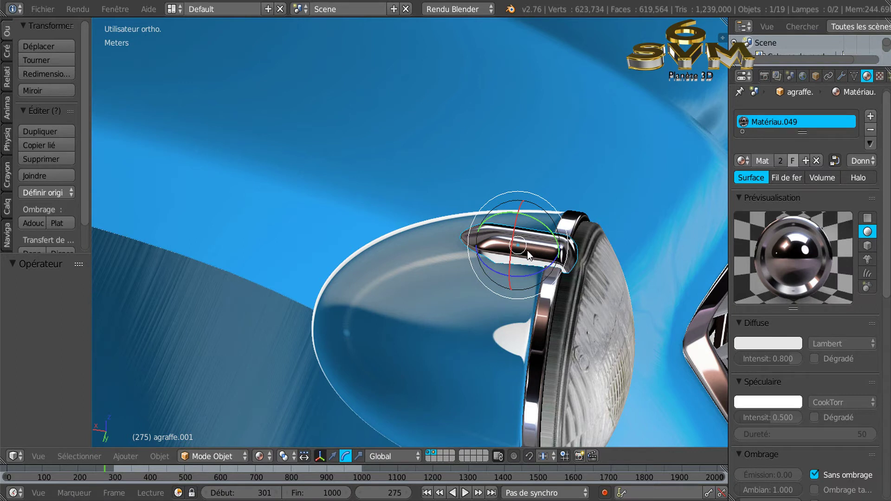
pyautogui.press('h')
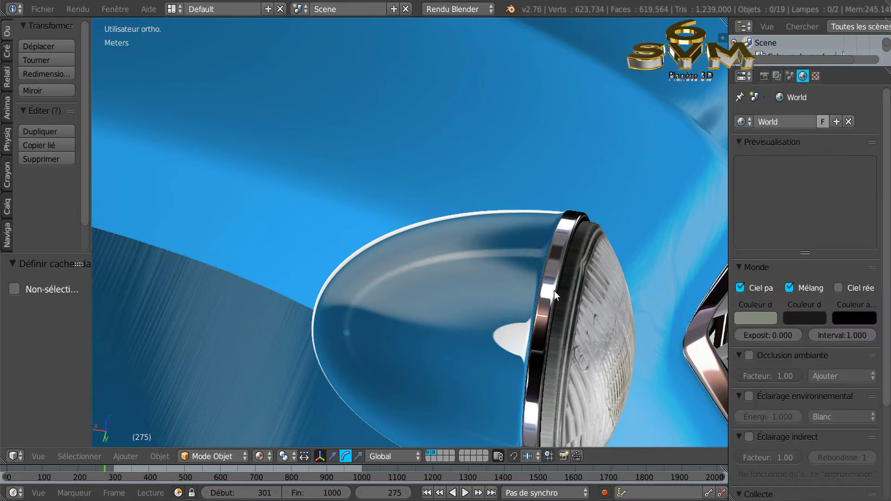
pyautogui.moveTo(645, 279); pyautogui.dragTo(596, 288, button='middle')
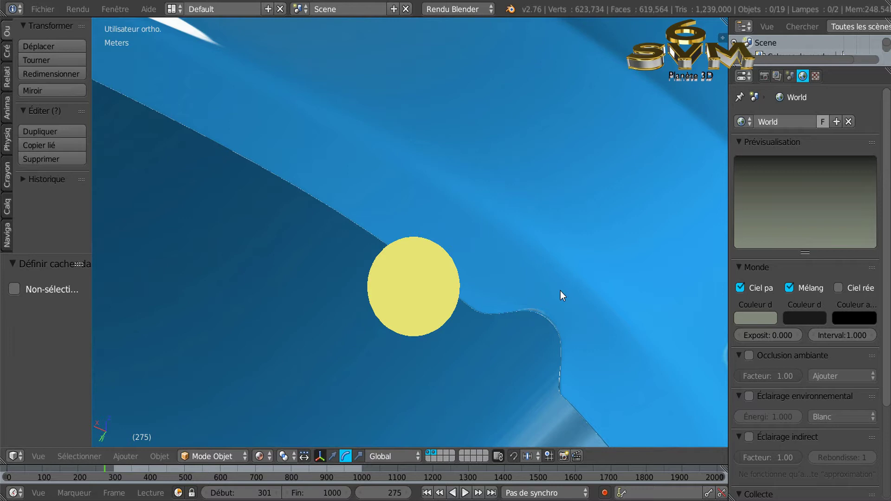
# Reveal the hidden phare gauche headlight on the blue car.
pyautogui.hotkey('alt', 'h')
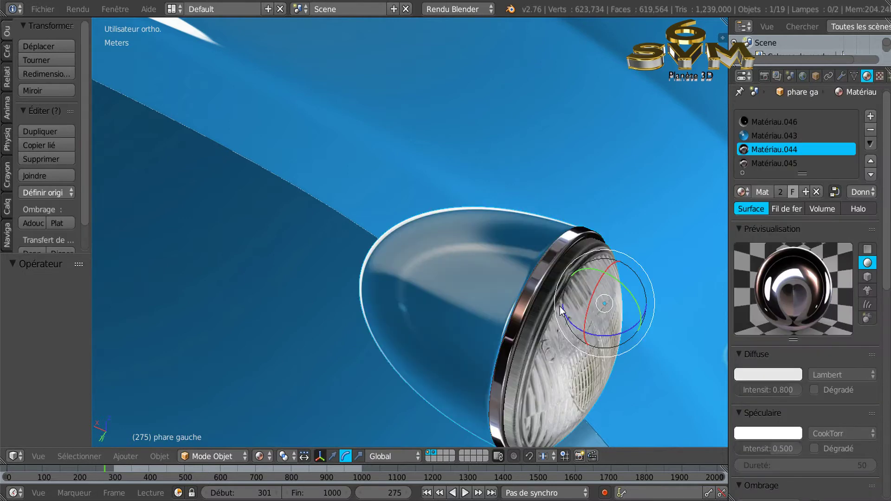
pyautogui.scroll(-2, 564, 273)
pyautogui.moveTo(564, 273); pyautogui.dragTo(434, 219, button='middle')
pyautogui.moveTo(577, 228); pyautogui.dragTo(431, 277, button='middle')
pyautogui.moveTo(318, 306); pyautogui.dragTo(414, 270, button='middle')
pyautogui.scroll(-4, 514, 257)
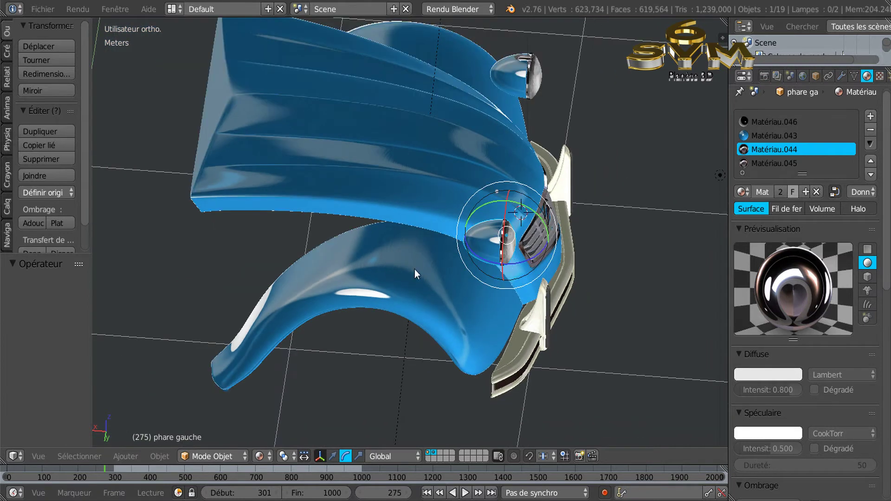
# Append the agraffe object from the desktop file DEMO AGRAFFE.6.blend into the car scene.
pyautogui.click(35, 11)
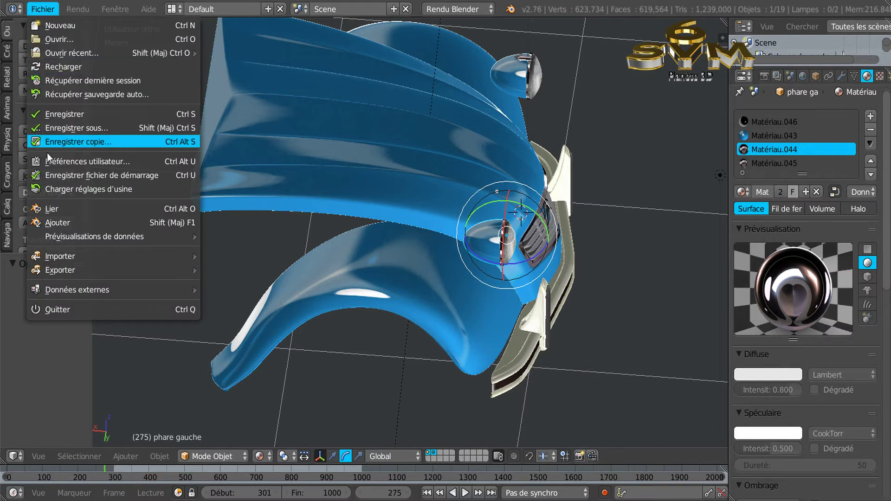
pyautogui.click(60, 225)
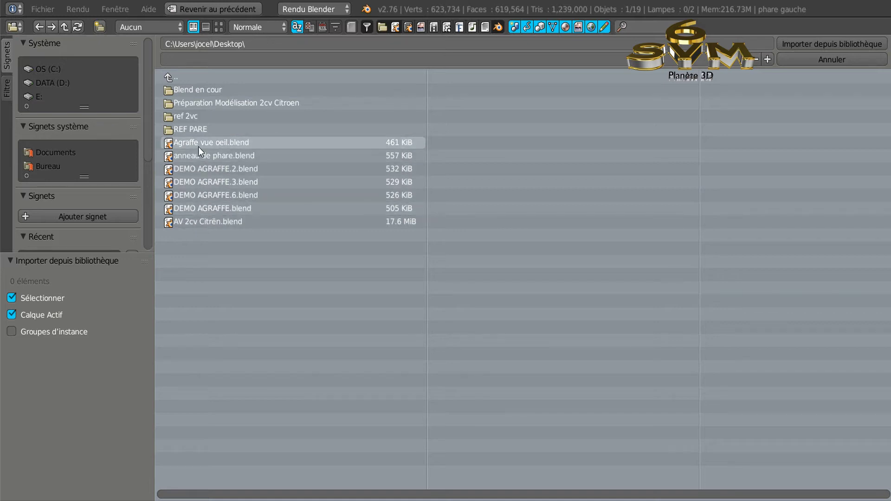
pyautogui.click(201, 196)
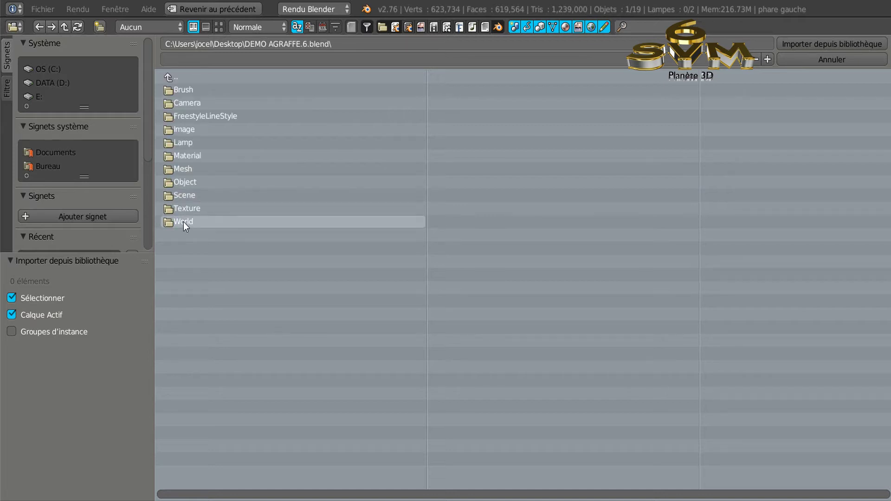
pyautogui.click(186, 182)
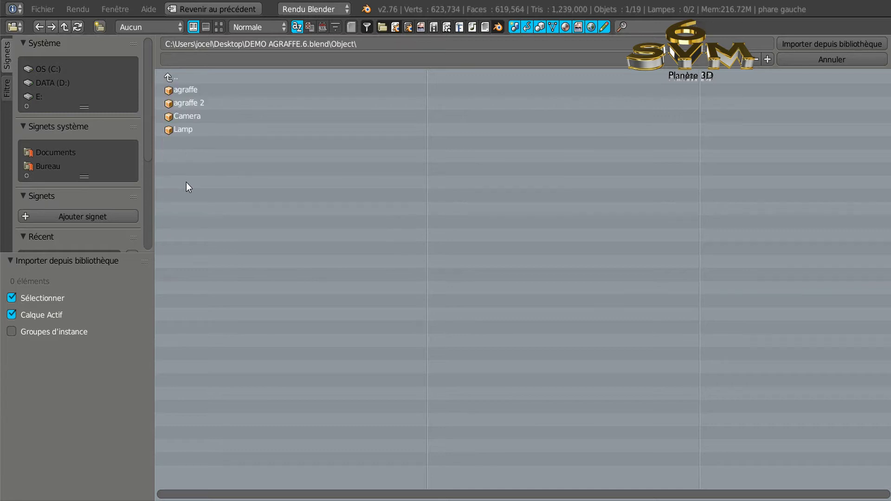
pyautogui.click(188, 104)
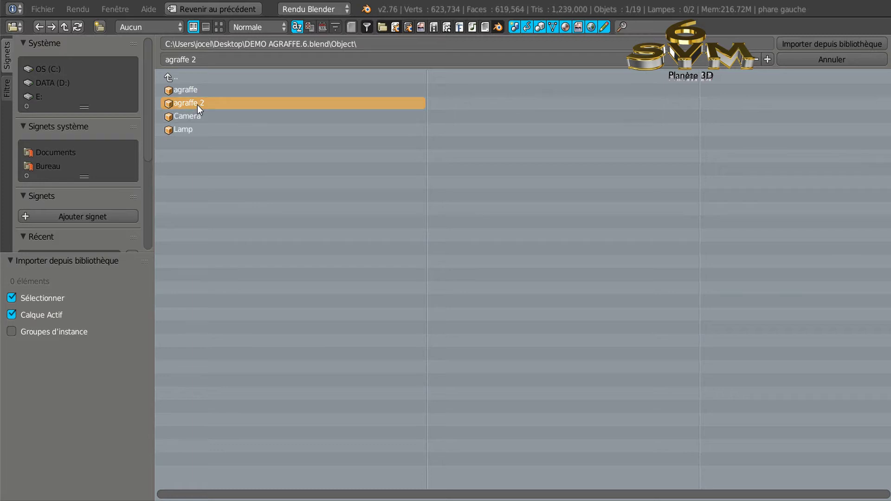
pyautogui.click(194, 91)
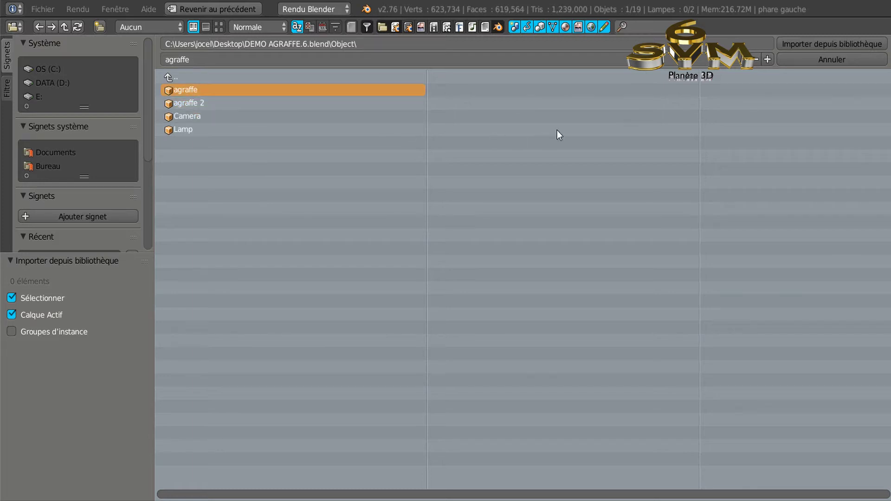
pyautogui.click(828, 44)
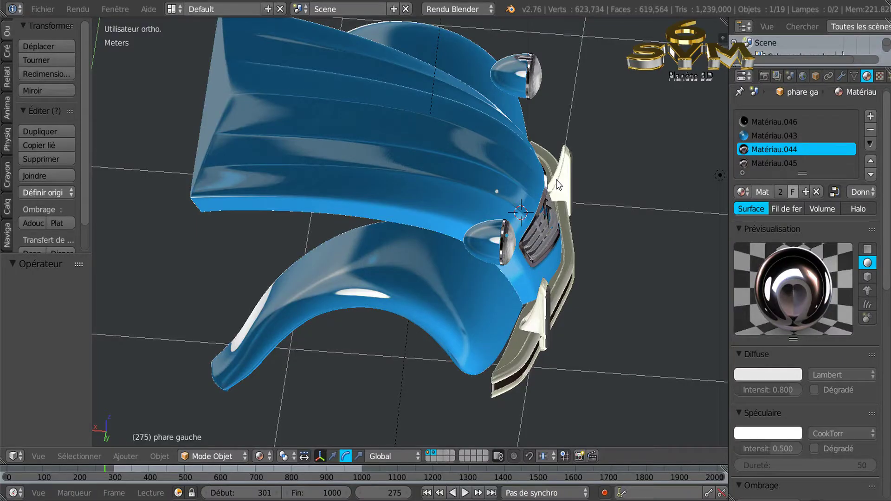
# Locate the appended chrome clip away from the car and select it.
pyautogui.scroll(-5, 556, 183)
pyautogui.moveTo(524, 197); pyautogui.dragTo(327, 250, button='middle')
pyautogui.scroll(6, 327, 249)
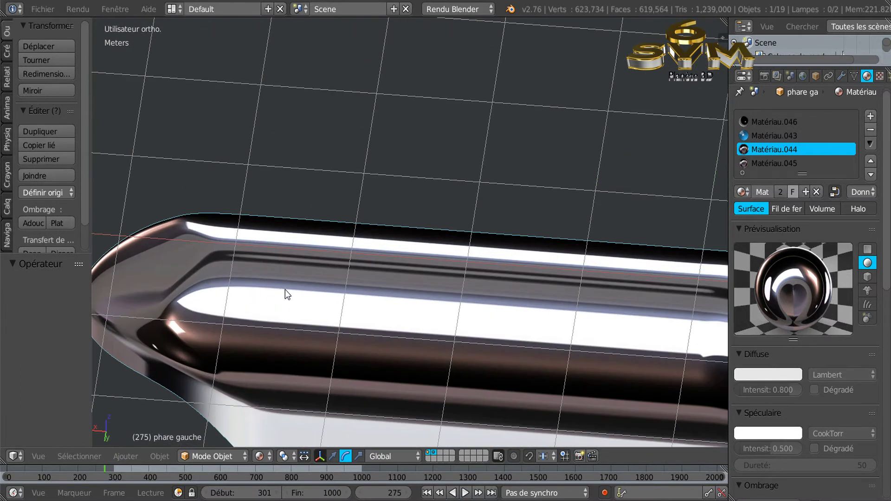
pyautogui.scroll(-5, 341, 287)
pyautogui.moveTo(350, 288)
pyautogui.mouseDown(button='middle')
pyautogui.moveTo(439, 320)
pyautogui.moveTo(520, 285)
pyautogui.moveTo(544, 309)
pyautogui.moveTo(539, 327)
pyautogui.moveTo(434, 341)
pyautogui.moveTo(342, 295)
pyautogui.moveTo(354, 311)
pyautogui.moveTo(442, 306)
pyautogui.moveTo(393, 322)
pyautogui.mouseUp(button='middle')
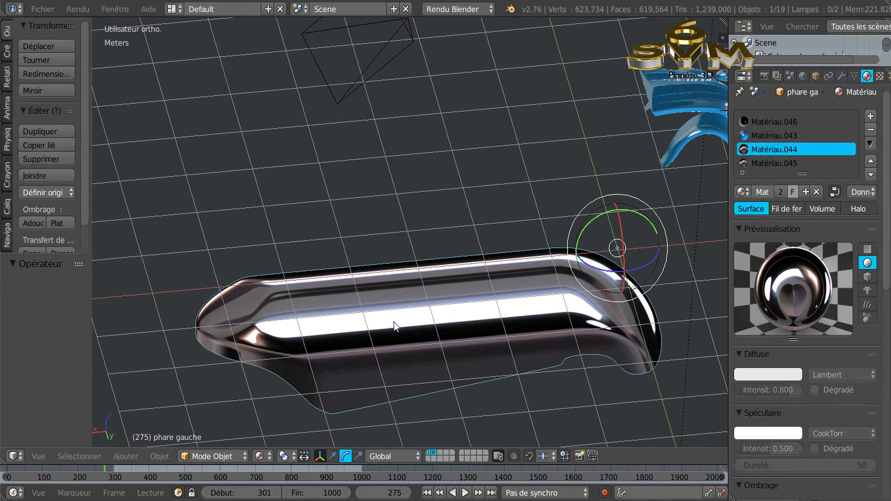
pyautogui.hotkey('ctrl', 'v')
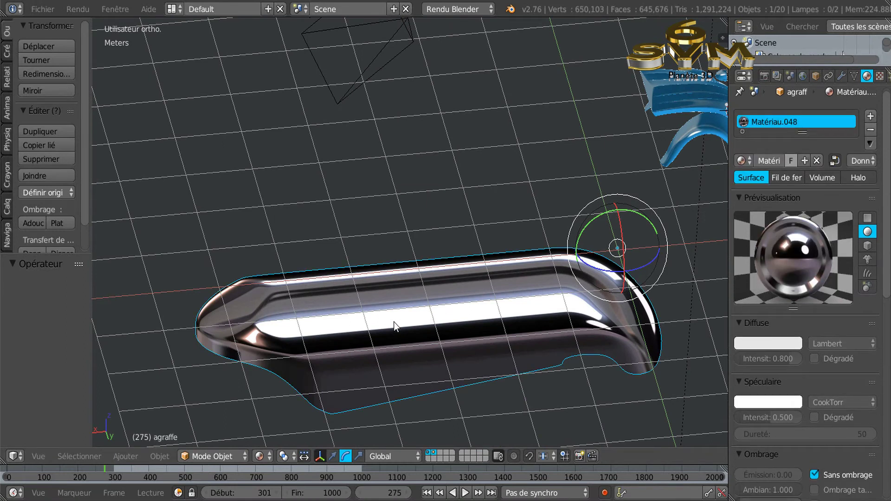
# Examine the clip's mesh in Edit Mode and return to Object Mode.
pyautogui.press('Tab')
pyautogui.scroll(5, 348, 340)
pyautogui.moveTo(348, 340); pyautogui.dragTo(381, 366, button='middle')
pyautogui.scroll(-2, 307, 329)
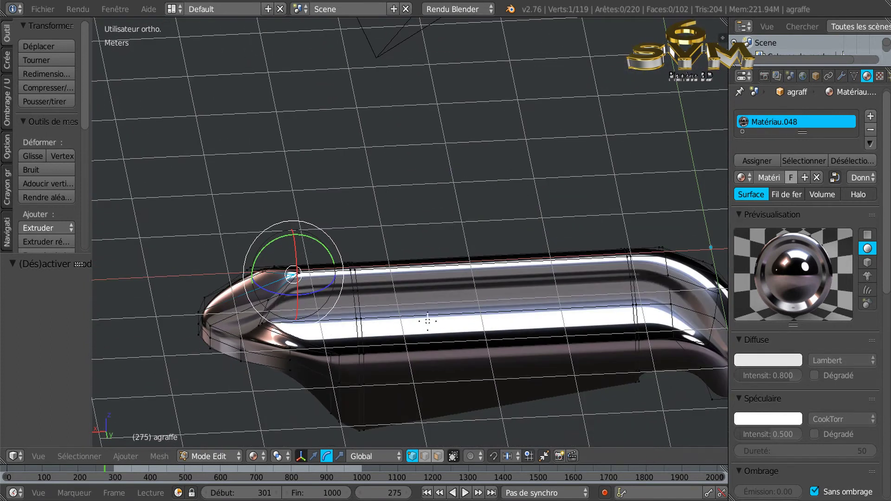
pyautogui.press('Tab')
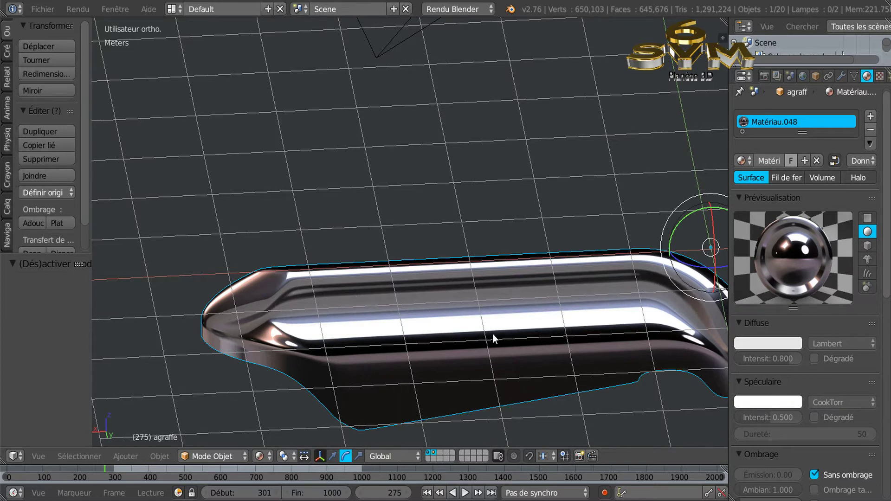
# Scale the clip uniformly by about 0.473 and set its origin to its geometry.
pyautogui.press('s')
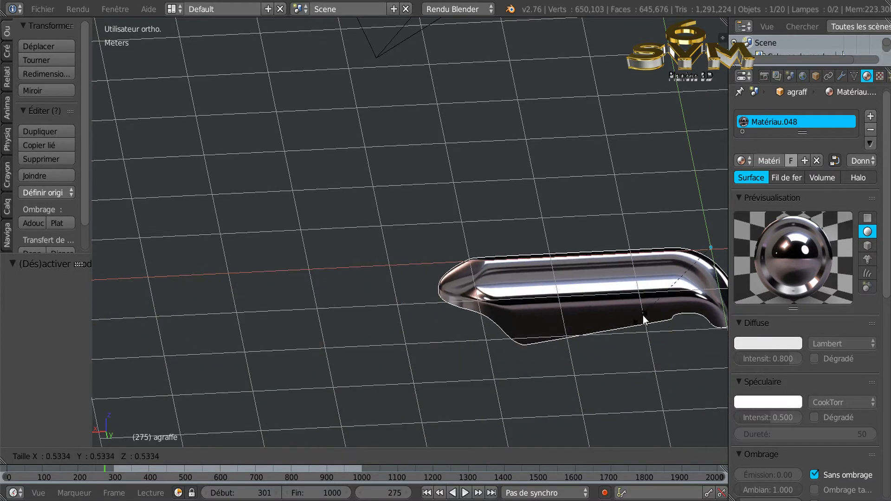
pyautogui.click(645, 302)
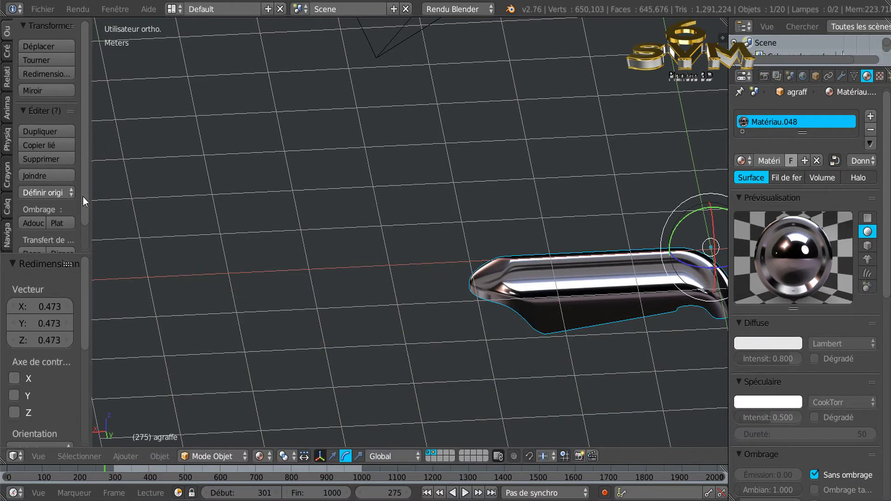
pyautogui.scroll(-1, 83, 200)
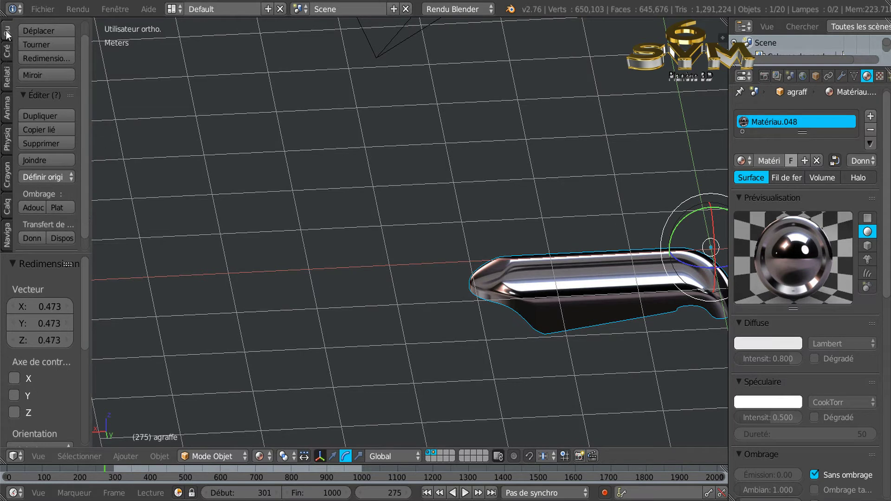
pyautogui.scroll(-1, 87, 58)
pyautogui.moveTo(91, 129); pyautogui.dragTo(184, 126)
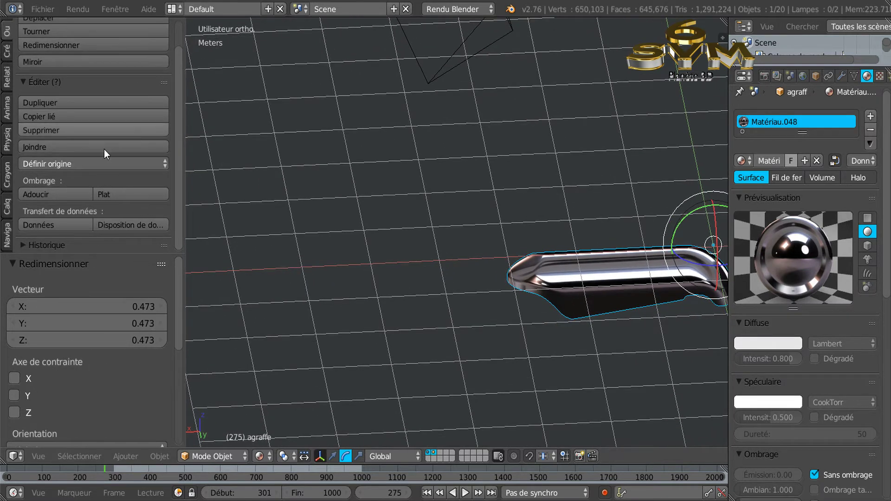
pyautogui.click(34, 165)
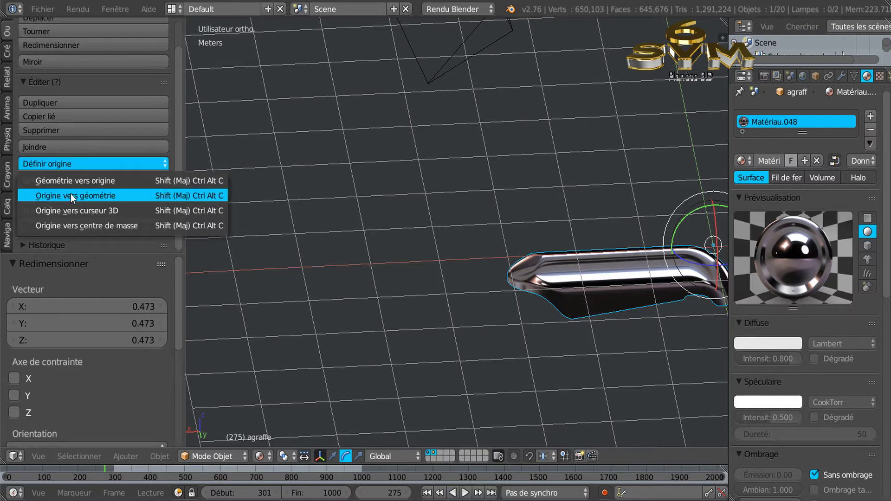
pyautogui.click(85, 195)
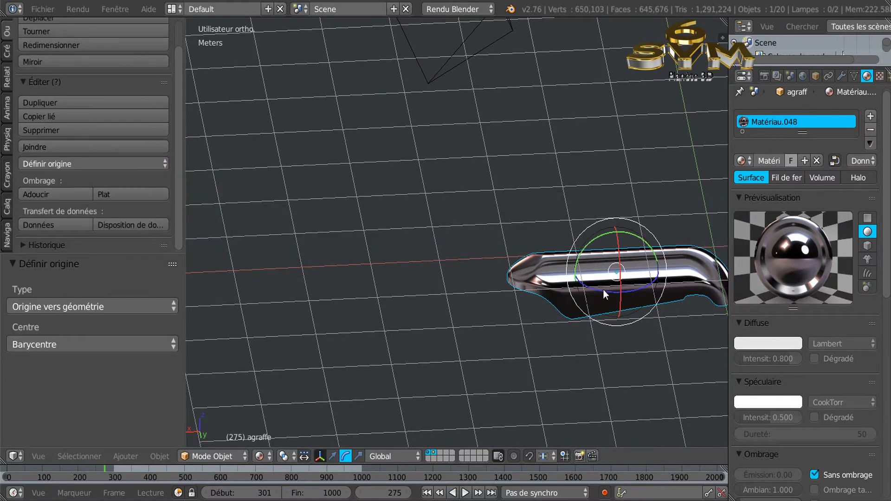
# Shrink the clip further with a uniform scale of about 0.164.
pyautogui.press('KP_Decimal')
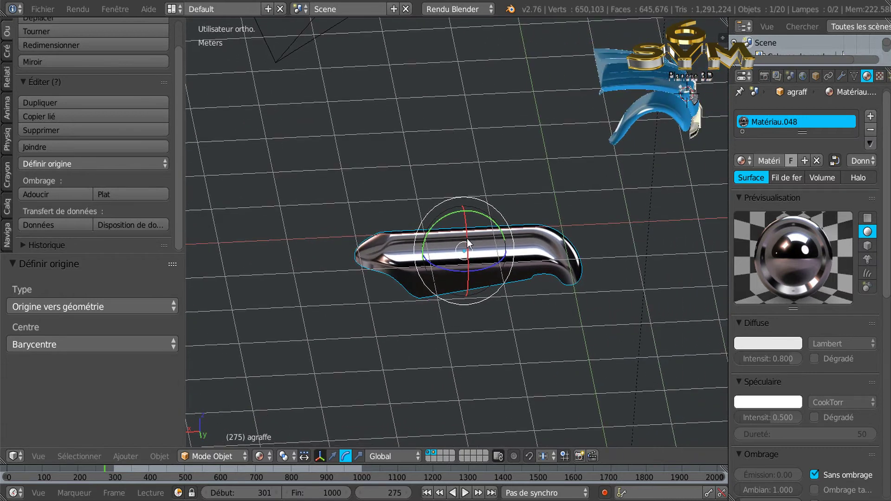
pyautogui.moveTo(611, 277); pyautogui.dragTo(575, 275, button='middle')
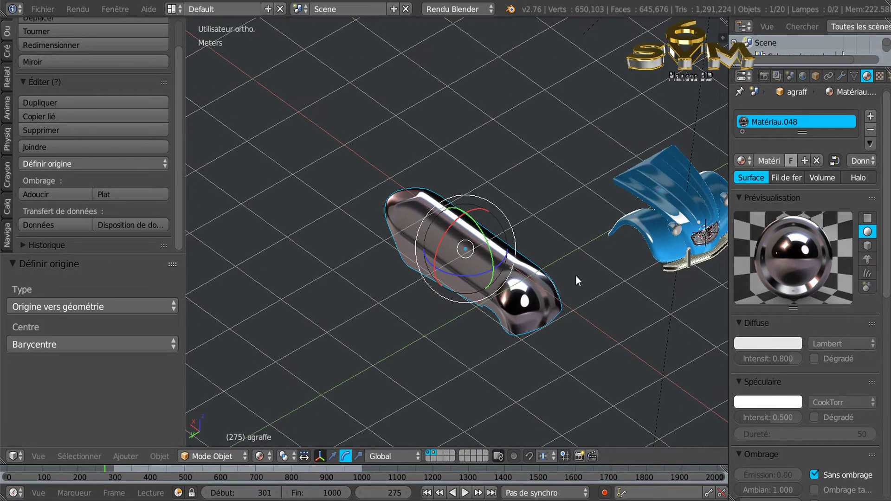
pyautogui.press('s')
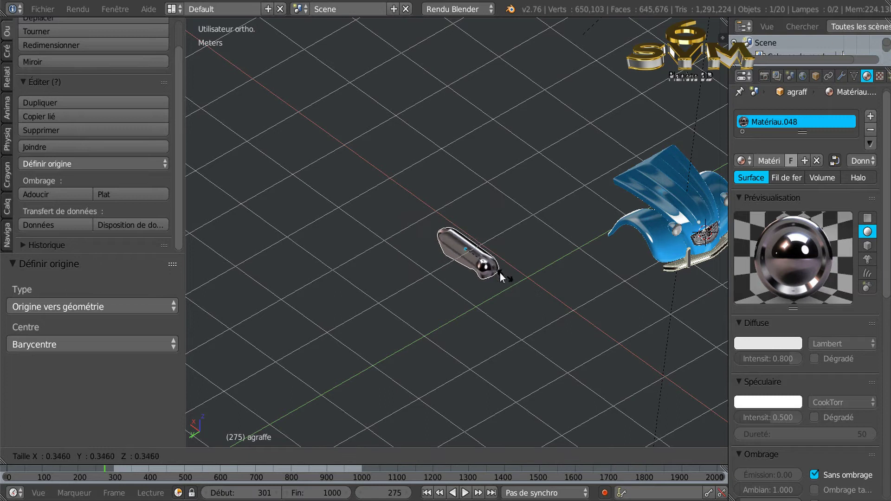
pyautogui.click(486, 262)
# Move the clip to the car's front with global translations of about -3.272 m in X, upward in Z, and -1.245 m in Y.
pyautogui.moveTo(561, 268); pyautogui.dragTo(483, 346, button='middle')
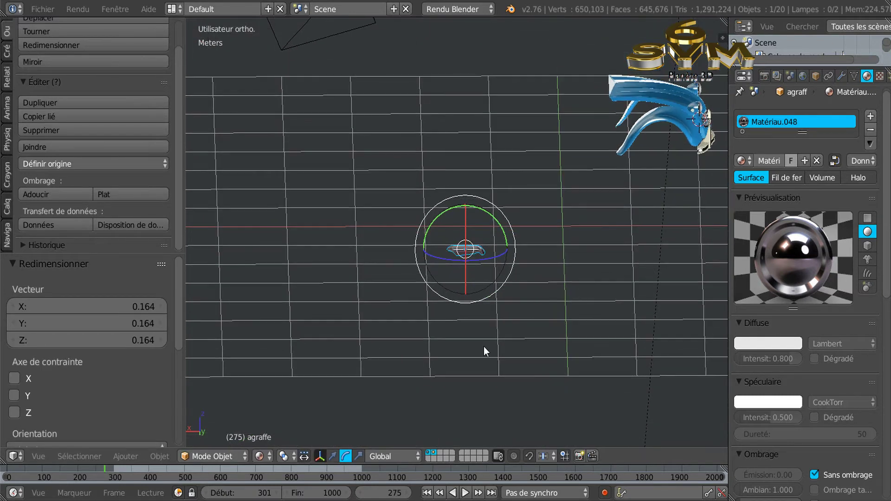
pyautogui.click(332, 456)
pyautogui.moveTo(424, 247); pyautogui.dragTo(650, 222)
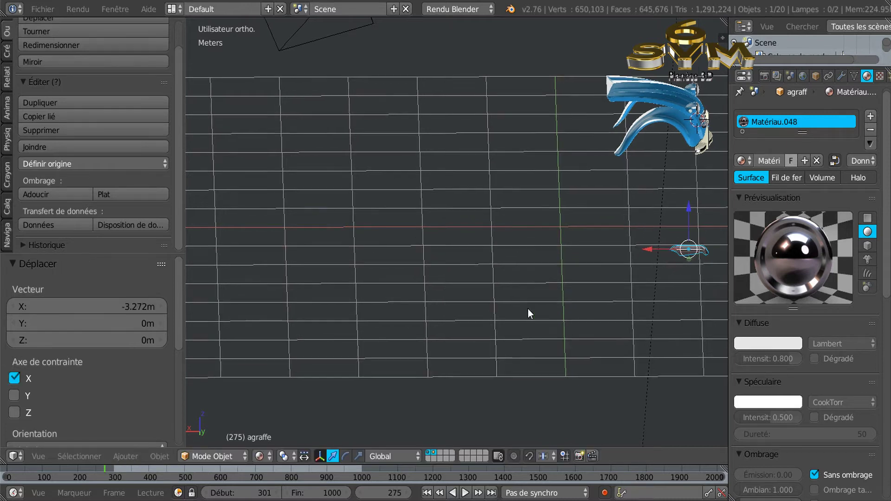
pyautogui.press('KP_Decimal')
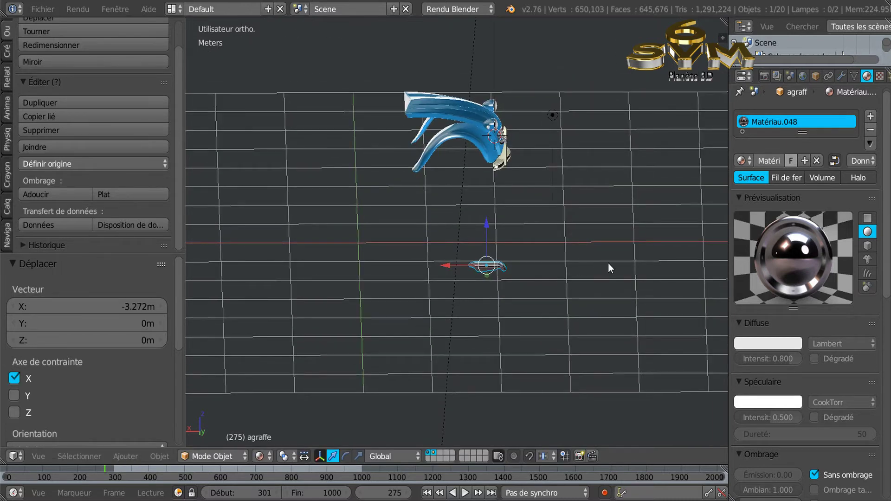
pyautogui.moveTo(546, 291); pyautogui.dragTo(489, 227, button='middle')
pyautogui.moveTo(487, 224); pyautogui.dragTo(481, 99)
pyautogui.moveTo(460, 147); pyautogui.dragTo(537, 142)
# Raise the clip about 15.7 cm above the headlight that lacks one and scale it uniformly by about 0.258.
pyautogui.scroll(2, 587, 175)
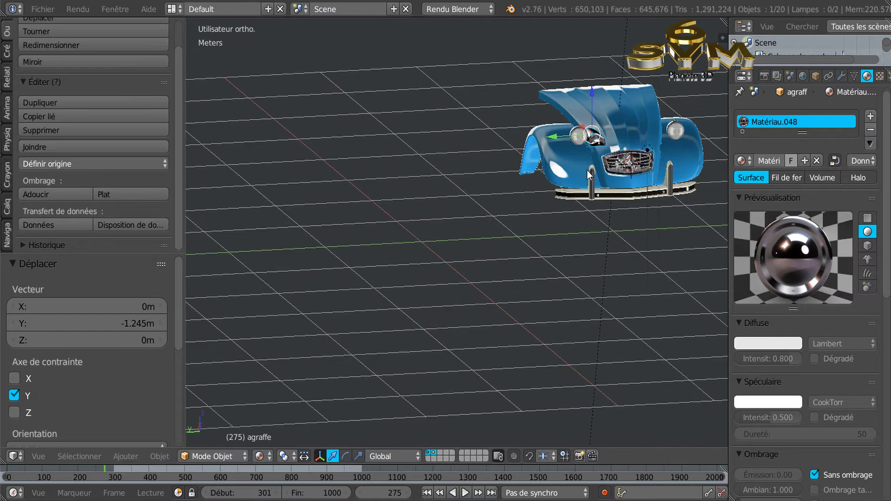
pyautogui.keyDown('shift'); pyautogui.moveTo(501, 206); pyautogui.dragTo(348, 310, button='middle'); pyautogui.keyUp('shift')
pyautogui.scroll(2, 364, 257)
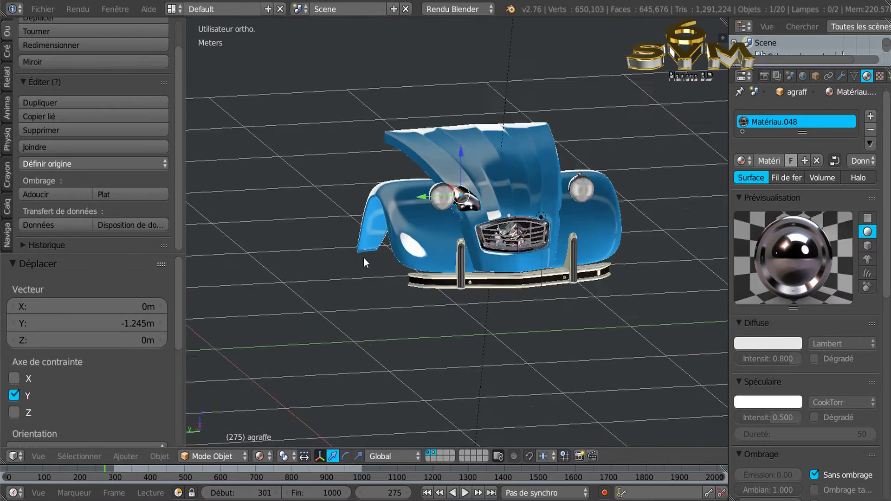
pyautogui.scroll(3, 374, 247)
pyautogui.scroll(-3, 330, 273)
pyautogui.moveTo(330, 272); pyautogui.dragTo(575, 310, button='middle')
pyautogui.scroll(3, 575, 310)
pyautogui.moveTo(395, 168); pyautogui.dragTo(393, 149)
pyautogui.scroll(4, 374, 185)
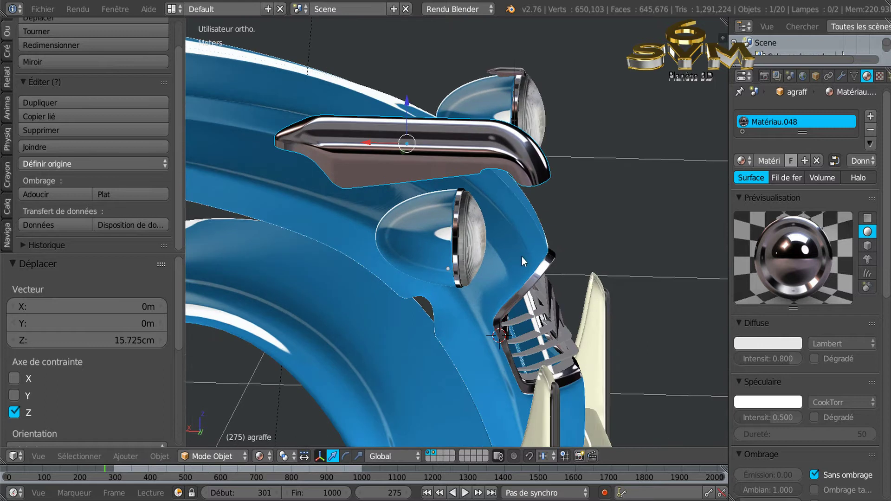
pyautogui.press('s')
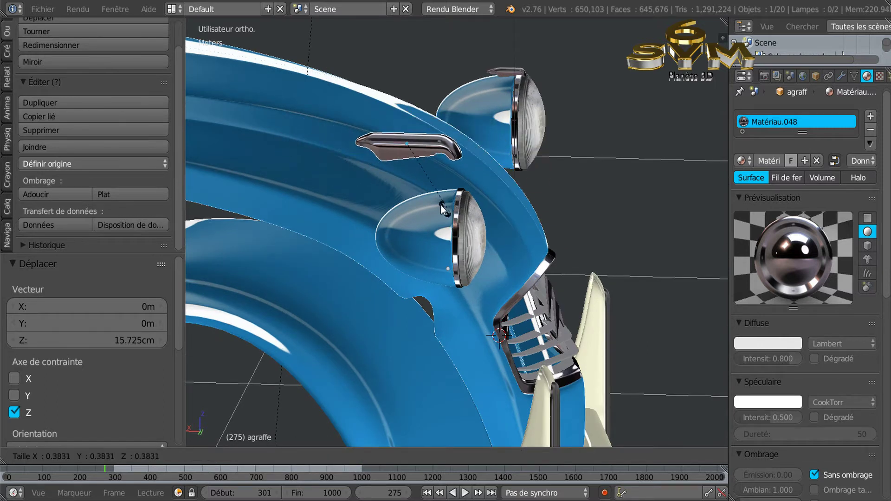
pyautogui.click(433, 193)
# Lower the clip to the headlight and adjust its position by about -8.6 cm in X, 4.2 cm in Z and 17.65 cm in Y.
pyautogui.moveTo(433, 193); pyautogui.dragTo(499, 236, button='middle')
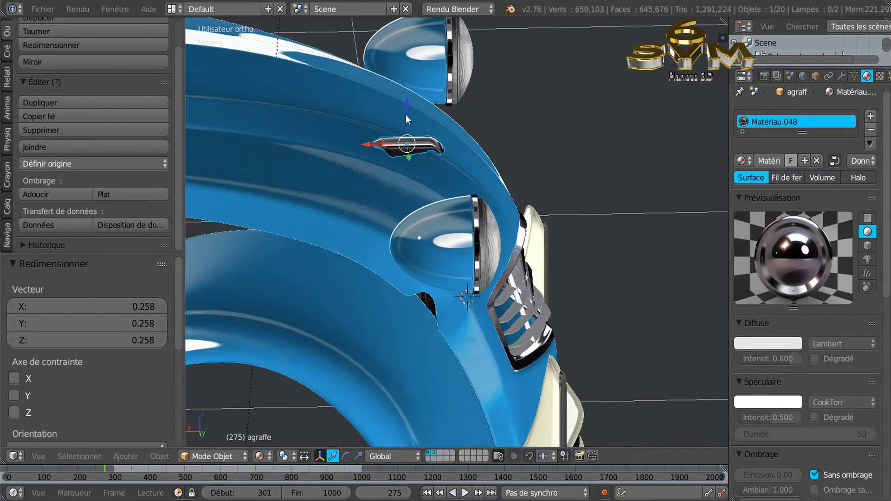
pyautogui.moveTo(406, 107); pyautogui.dragTo(408, 196)
pyautogui.moveTo(451, 259); pyautogui.dragTo(370, 274, button='middle')
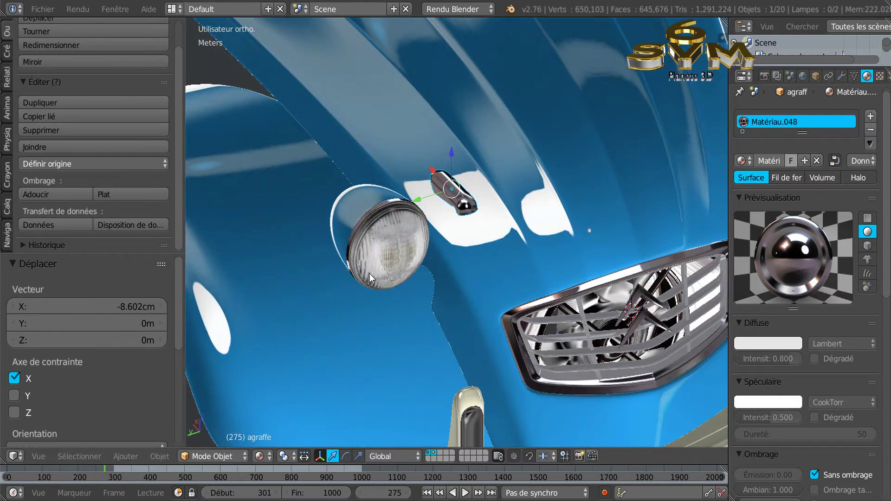
pyautogui.moveTo(449, 146); pyautogui.dragTo(450, 125)
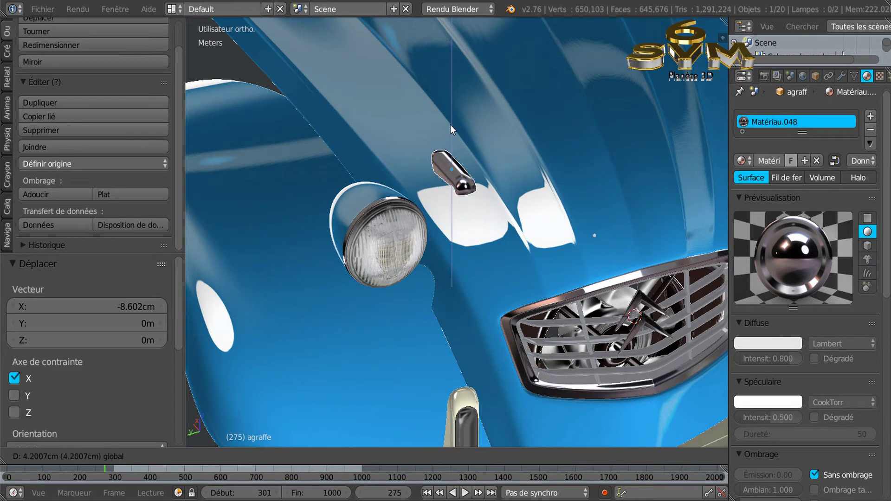
pyautogui.moveTo(418, 174); pyautogui.dragTo(333, 200)
pyautogui.moveTo(495, 249); pyautogui.dragTo(549, 236, button='middle')
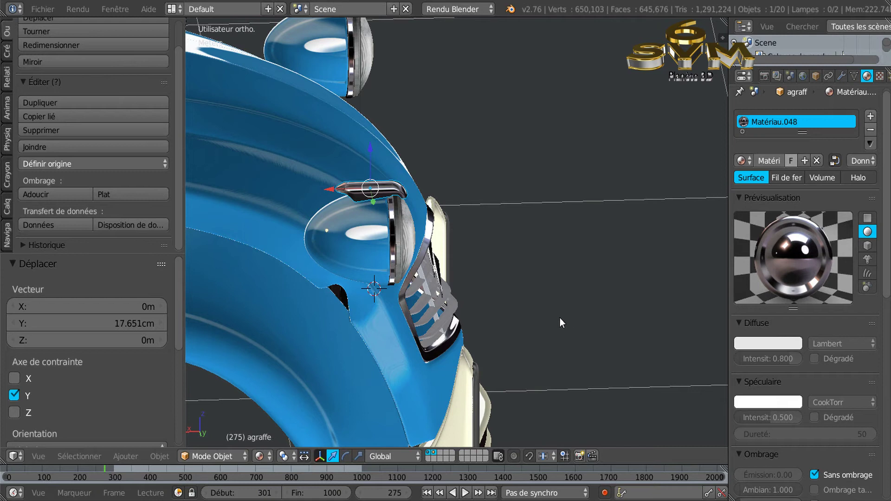
# Scale the clip uniformly by about 0.746 and shift it about -1.2 cm in Y to centre it on the headlight.
pyautogui.press('s')
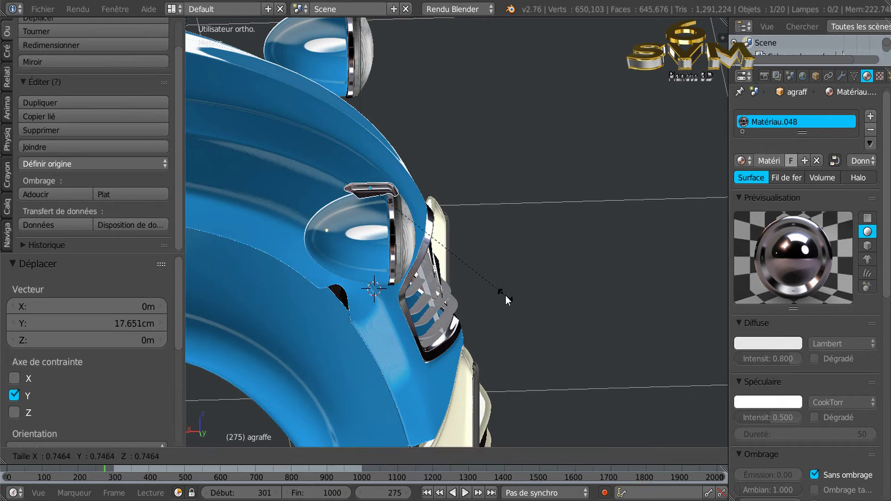
pyautogui.click(506, 296)
pyautogui.moveTo(468, 285); pyautogui.dragTo(386, 341, button='middle')
pyautogui.scroll(4, 388, 338)
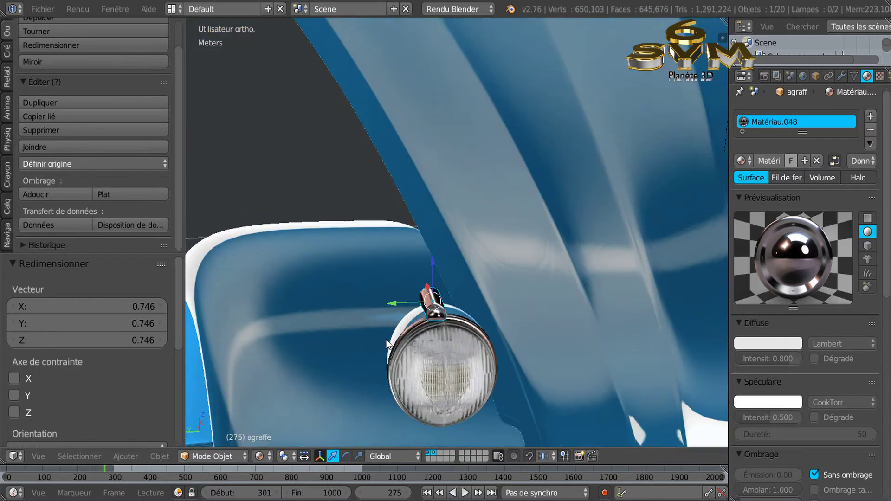
pyautogui.press('g')
pyautogui.press('y')
pyautogui.click(420, 294)
# Shrink the clip slightly with a uniform scale and shift it about -2.7 mm in X towards the front of the headlight ring.
pyautogui.moveTo(630, 388); pyautogui.dragTo(608, 372, button='middle')
pyautogui.scroll(5, 575, 376)
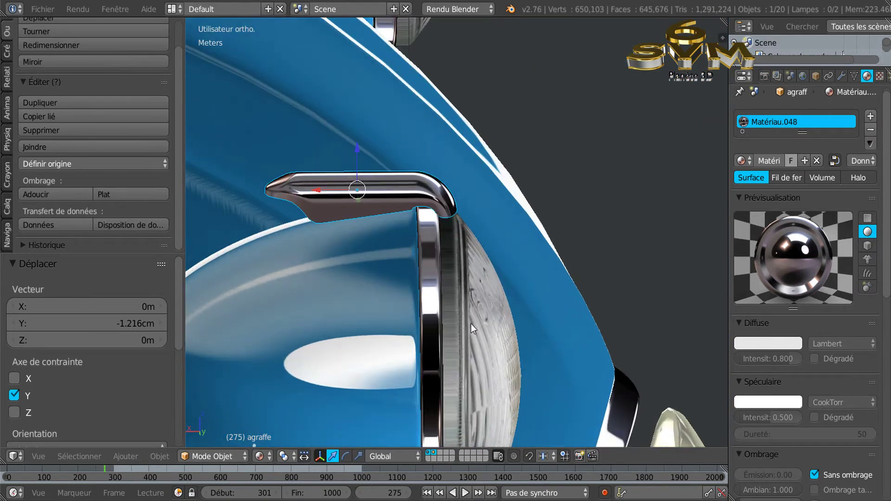
pyautogui.moveTo(456, 285); pyautogui.dragTo(450, 283, button='middle')
pyautogui.press('s')
pyautogui.click(519, 338)
pyautogui.moveTo(308, 189); pyautogui.dragTo(316, 191)
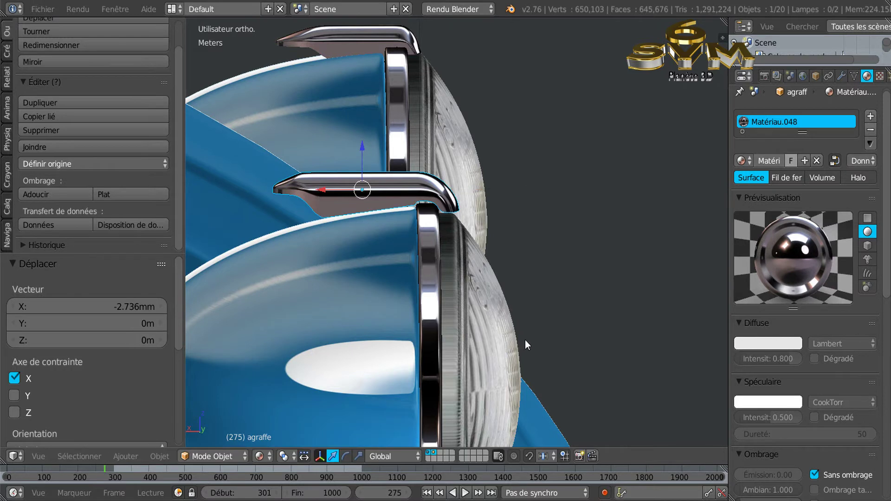
# Scale the clip uniformly by about 0.931 and shift it about -2.1 mm in X.
pyautogui.press('s')
pyautogui.click(518, 316)
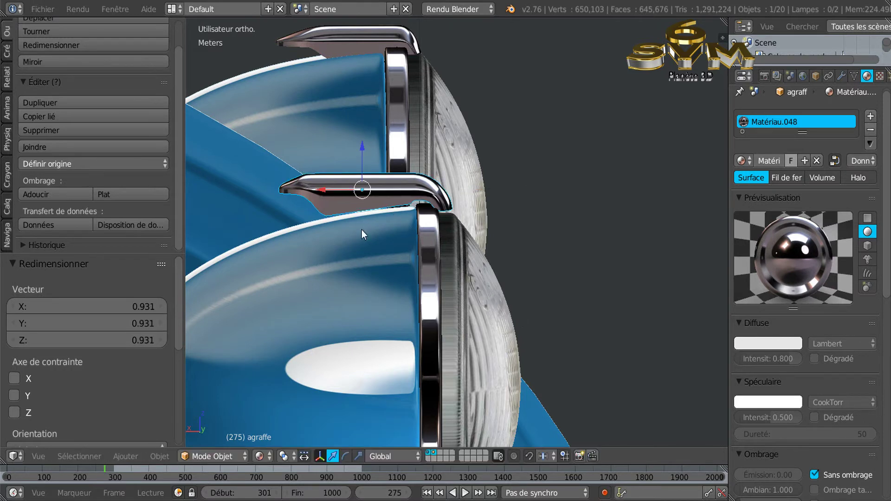
pyautogui.moveTo(320, 190); pyautogui.dragTo(321, 190)
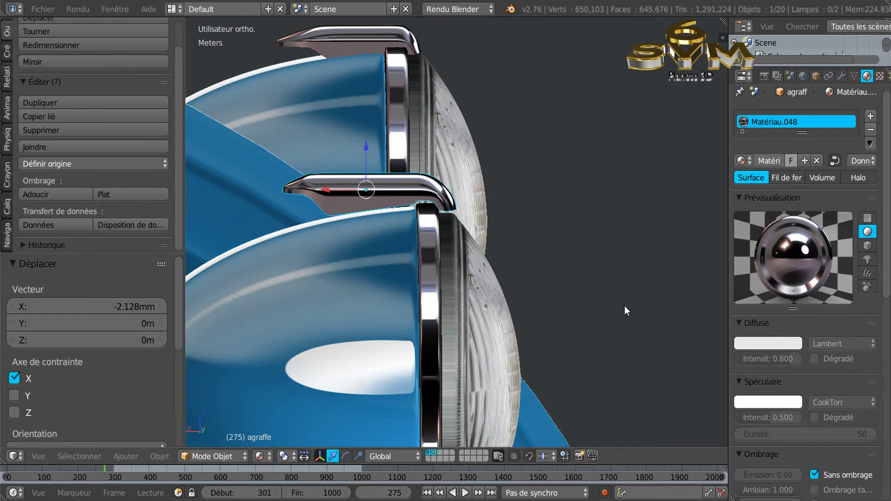
# Switch to the Blender window with the original clip and compare its proportions from above with the headlight reference photo.
pyautogui.moveTo(589, 499)
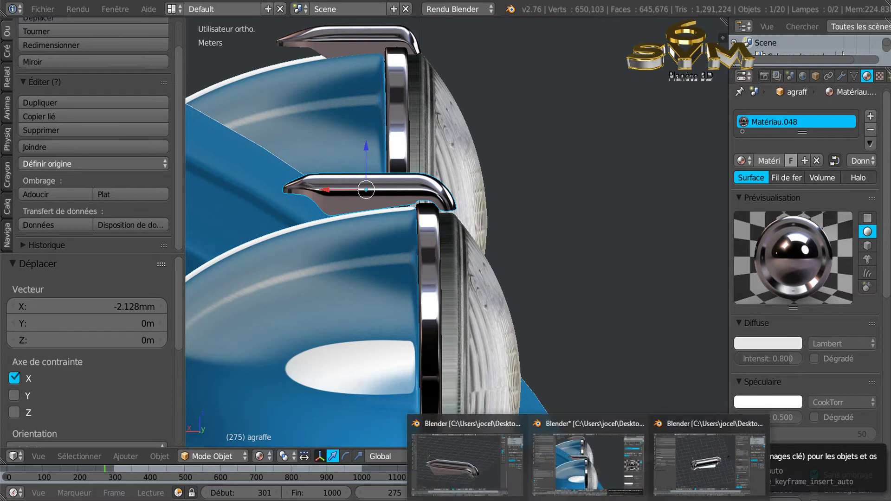
pyautogui.click(466, 457)
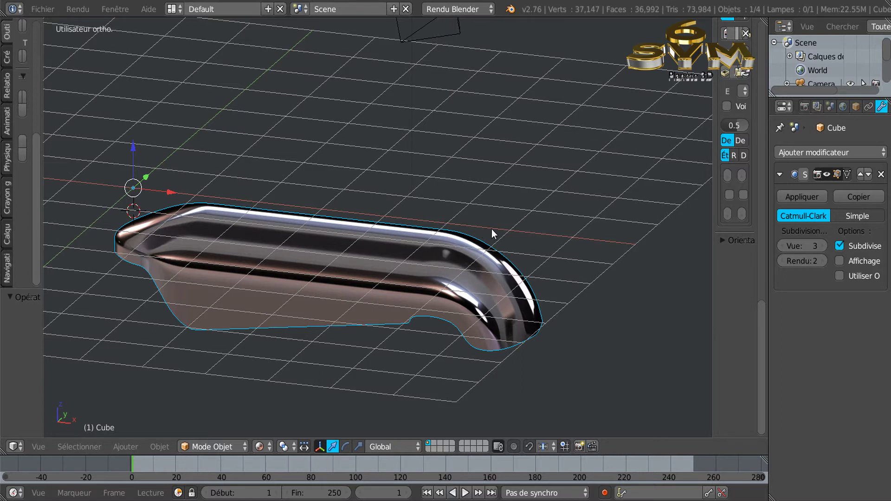
pyautogui.press('KP_7')
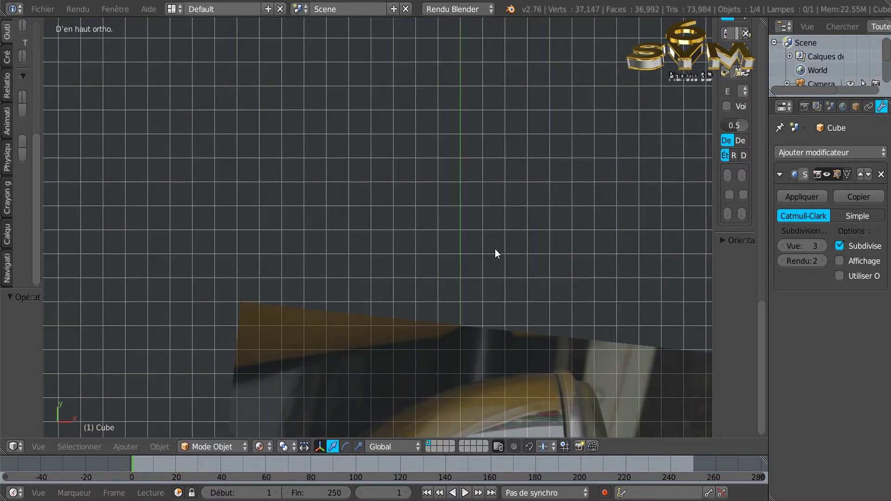
pyautogui.keyDown('shift'); pyautogui.moveTo(542, 321); pyautogui.dragTo(517, 196, button='middle'); pyautogui.keyUp('shift')
pyautogui.scroll(5, 500, 258)
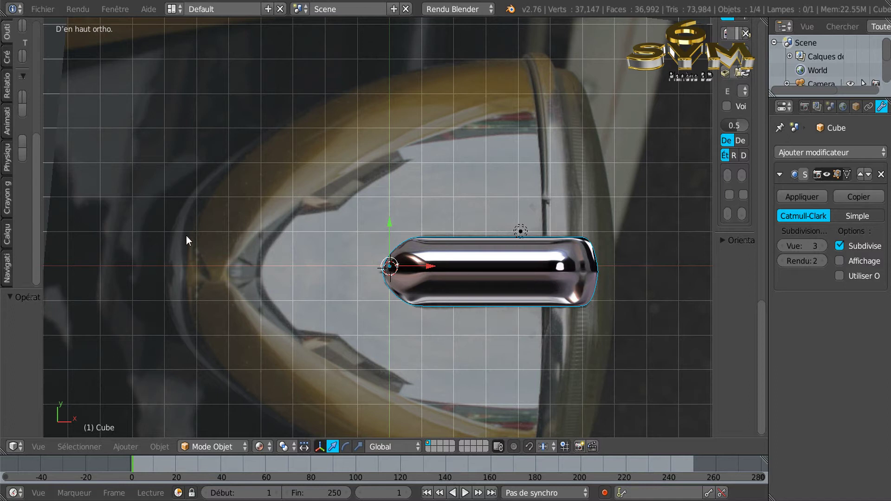
pyautogui.scroll(-2, 149, 264)
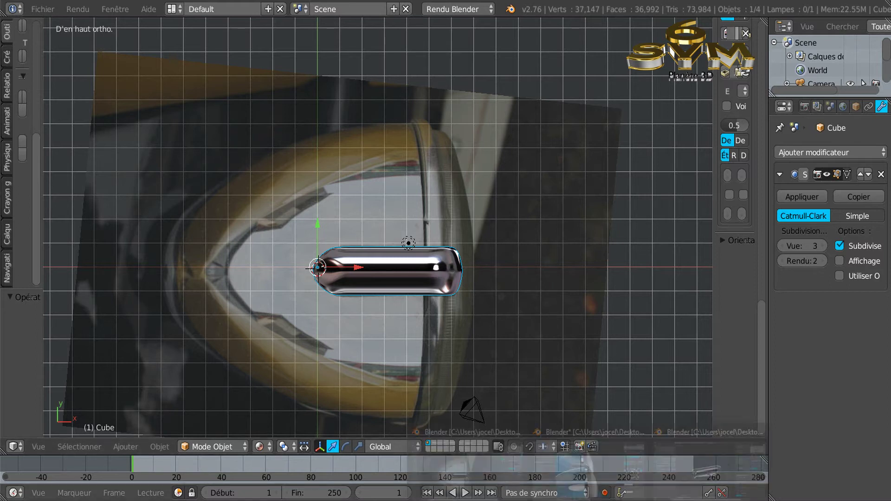
# Return to the car's Blender window and examine the clip's length and width on the headlight from above.
pyautogui.moveTo(588, 500)
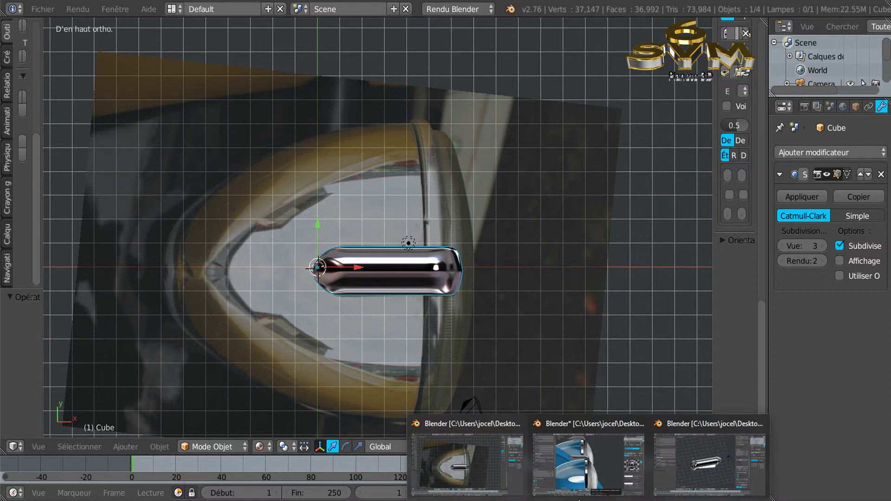
pyautogui.moveTo(584, 477)
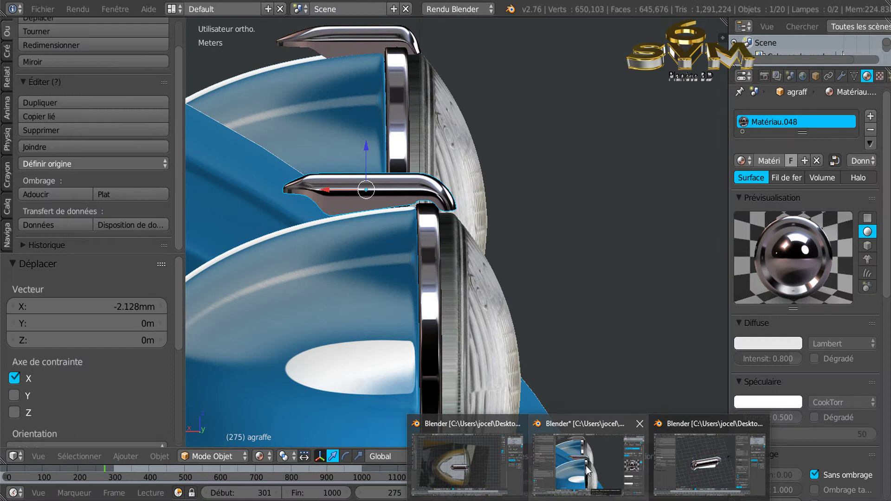
pyautogui.click(585, 469)
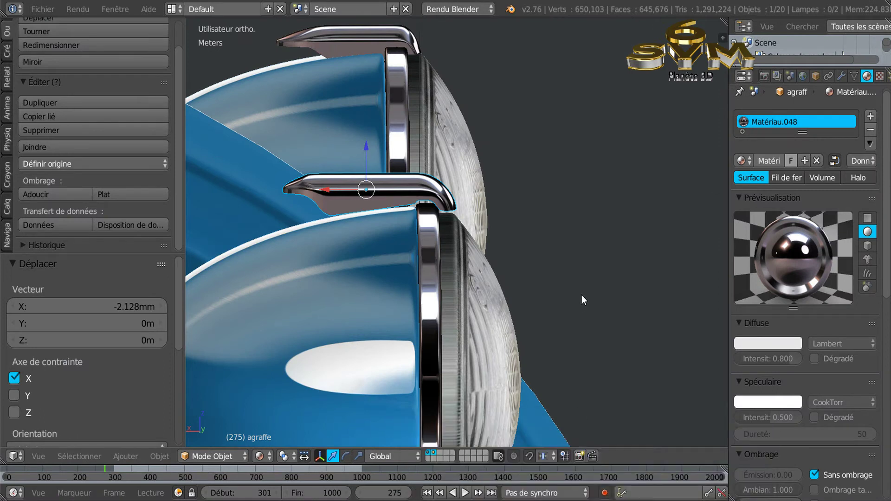
pyautogui.press('KP_7')
pyautogui.scroll(-8, 581, 295)
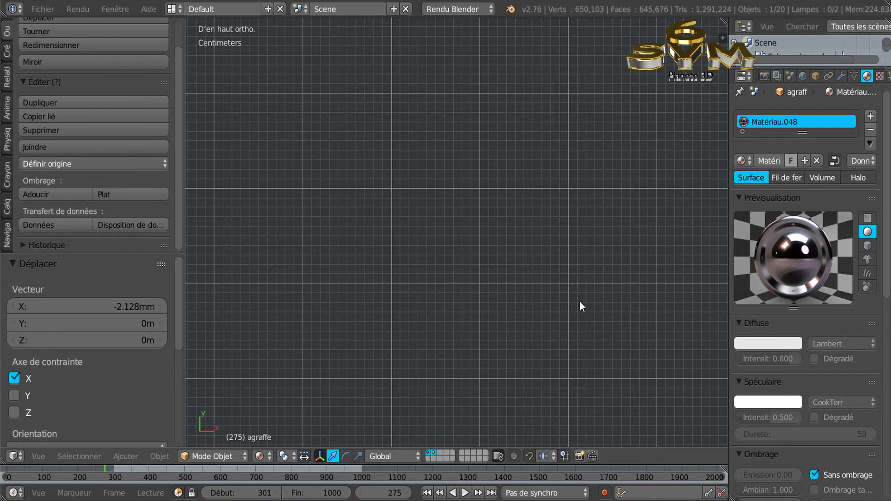
pyautogui.scroll(-2, 556, 316)
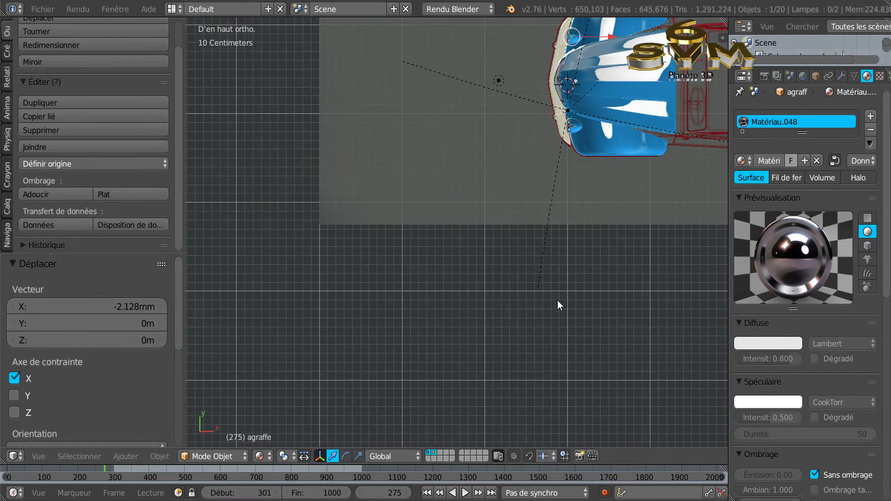
pyautogui.keyDown('shift'); pyautogui.moveTo(545, 288); pyautogui.dragTo(467, 426, button='middle'); pyautogui.keyUp('shift')
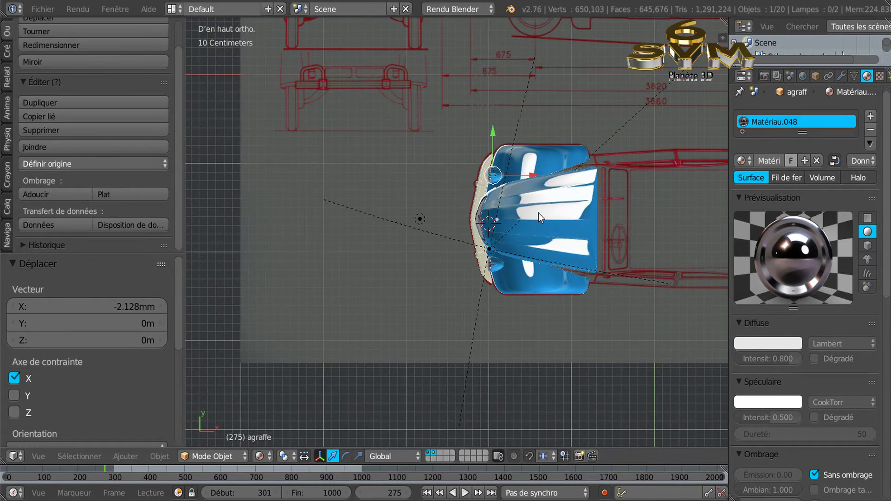
pyautogui.scroll(6, 539, 213)
pyautogui.keyDown('shift'); pyautogui.moveTo(534, 158); pyautogui.dragTo(443, 148, button='middle'); pyautogui.keyUp('shift')
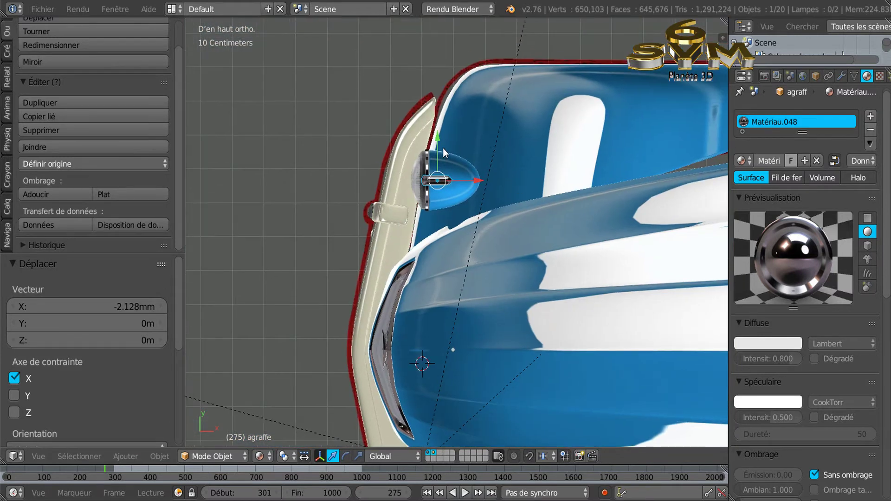
pyautogui.scroll(5, 450, 135)
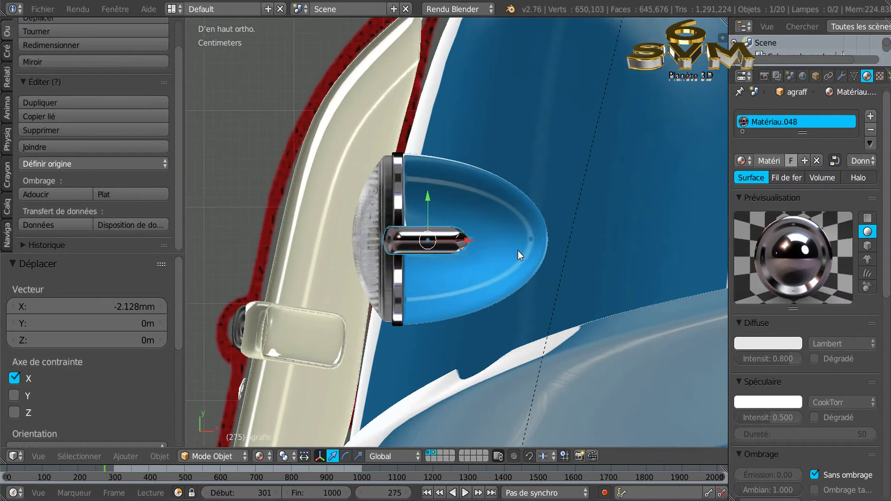
pyautogui.scroll(1, 518, 250)
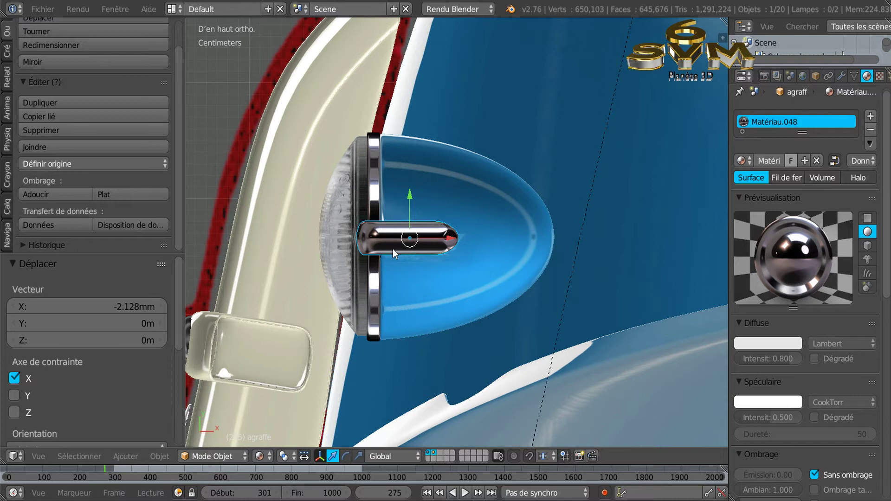
pyautogui.scroll(1, 393, 249)
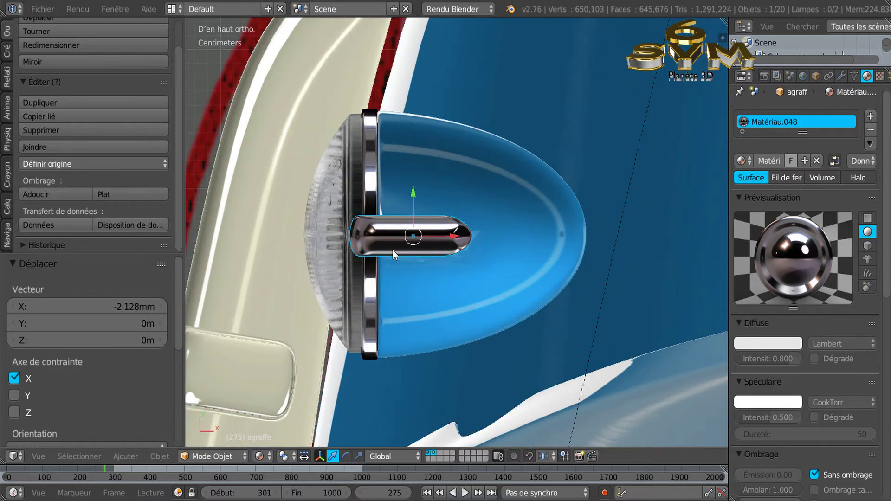
# Stretch the clip by about 1.192 along X and shift it about 5.4 mm in X over the headlight ring.
pyautogui.moveTo(427, 288); pyautogui.dragTo(676, 187, button='middle')
pyautogui.scroll(2, 444, 263)
pyautogui.moveTo(444, 263); pyautogui.dragTo(410, 248, button='middle')
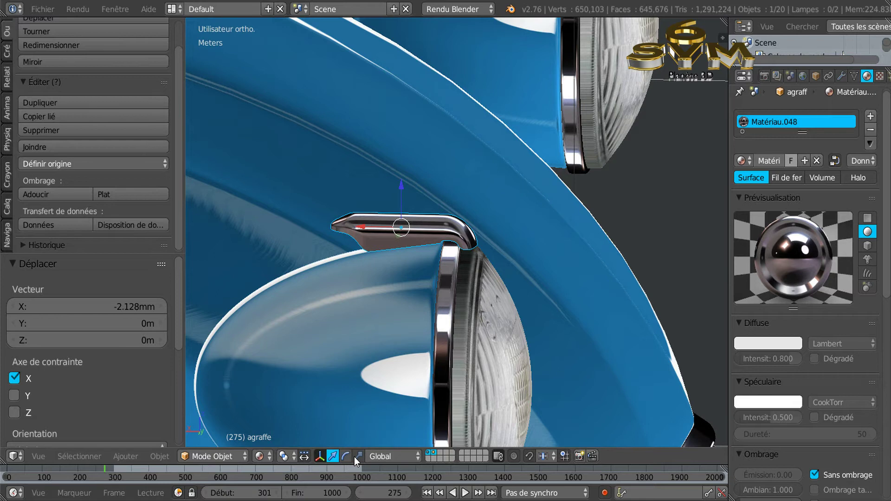
pyautogui.press('s')
pyautogui.press('x')
pyautogui.click(350, 229)
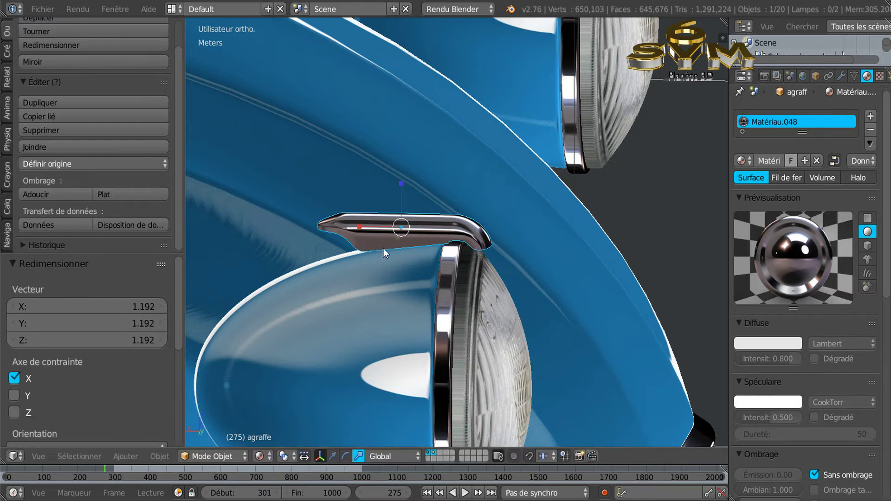
pyautogui.click(332, 456)
pyautogui.moveTo(361, 227); pyautogui.dragTo(355, 229)
# Flatten the clip along Z in two passes, the second with a scale of about 0.931.
pyautogui.moveTo(447, 320); pyautogui.dragTo(329, 322, button='middle')
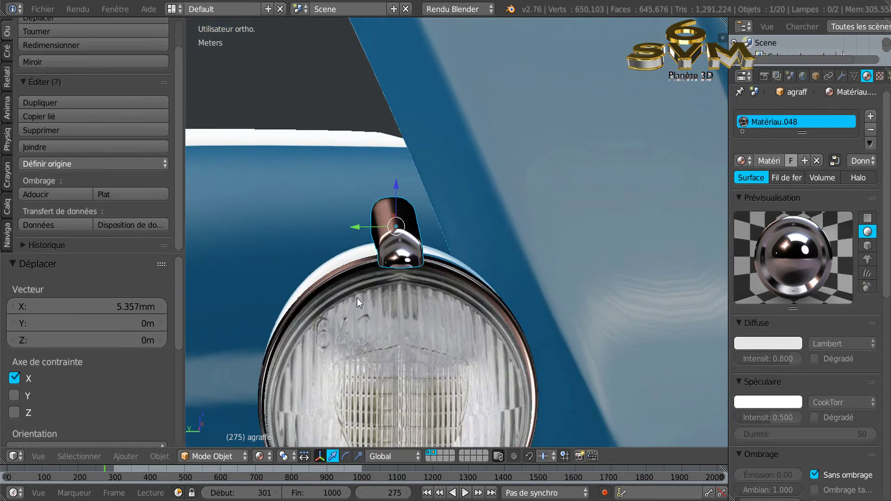
pyautogui.click(360, 456)
pyautogui.moveTo(396, 183); pyautogui.dragTo(397, 193)
pyautogui.moveTo(352, 230); pyautogui.dragTo(485, 231, button='middle')
pyautogui.moveTo(394, 185); pyautogui.dragTo(394, 188)
pyautogui.scroll(2, 405, 273)
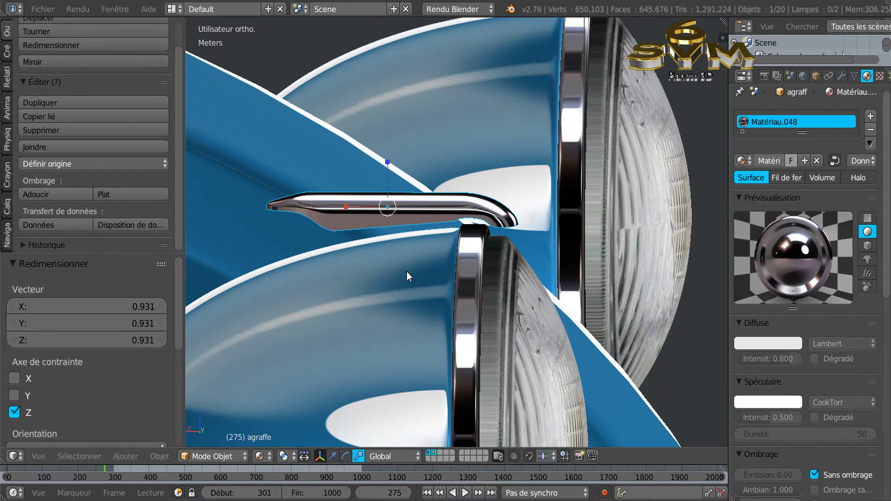
# Lower the clip about 4.7 mm in Z so it sits on the headlight ring.
pyautogui.moveTo(433, 258); pyautogui.dragTo(402, 345, button='middle')
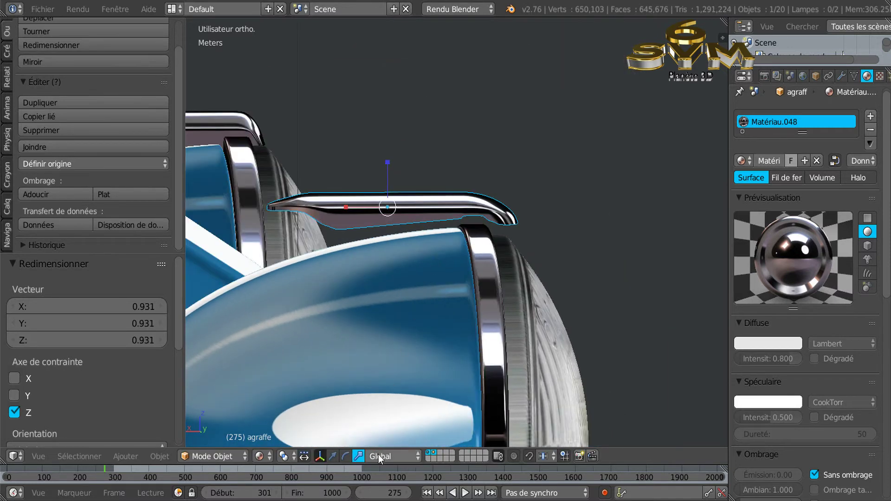
pyautogui.click(332, 455)
pyautogui.moveTo(382, 170); pyautogui.dragTo(388, 174)
pyautogui.moveTo(389, 223); pyautogui.dragTo(654, 233, button='middle')
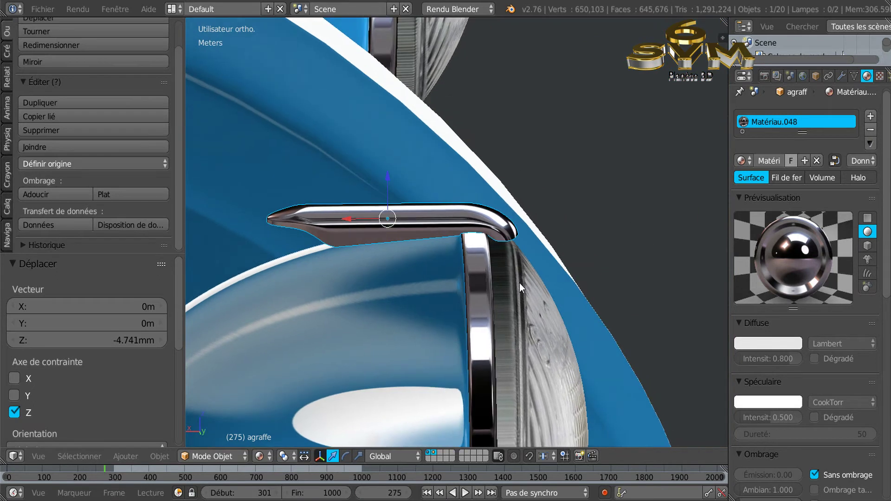
# Enter Edit Mode on the clip and inspect the underside of its curved end where it meets the chrome ring.
pyautogui.scroll(3, 469, 286)
pyautogui.moveTo(485, 267)
pyautogui.keyDown('shift'); pyautogui.mouseDown(button='middle')
pyautogui.moveTo(483, 320)
pyautogui.moveTo(467, 312)
pyautogui.moveTo(481, 267)
pyautogui.mouseUp(button='middle'); pyautogui.keyUp('shift')
pyautogui.press('Tab')
pyautogui.scroll(2, 468, 300)
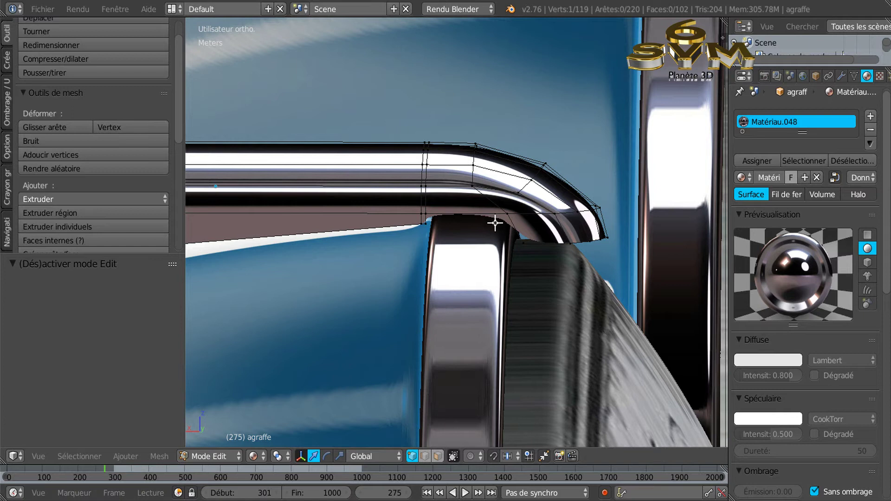
pyautogui.moveTo(496, 232); pyautogui.dragTo(491, 224, button='middle')
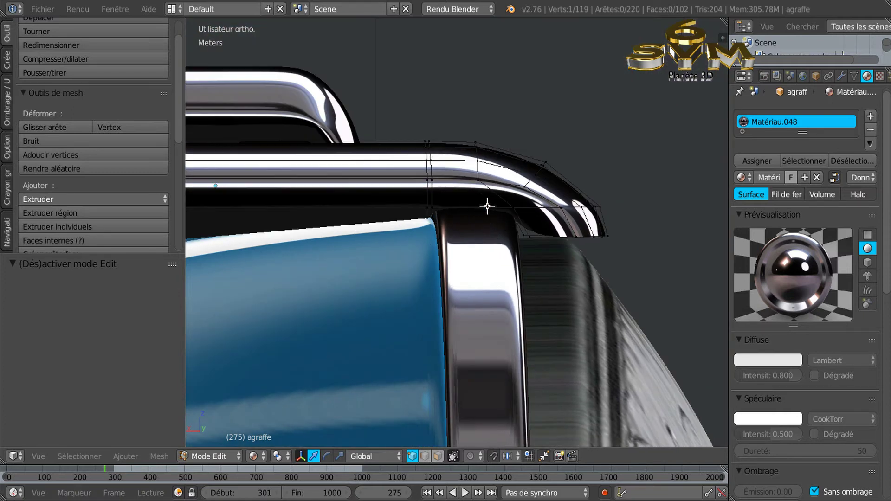
pyautogui.moveTo(493, 269); pyautogui.dragTo(488, 268, button='middle')
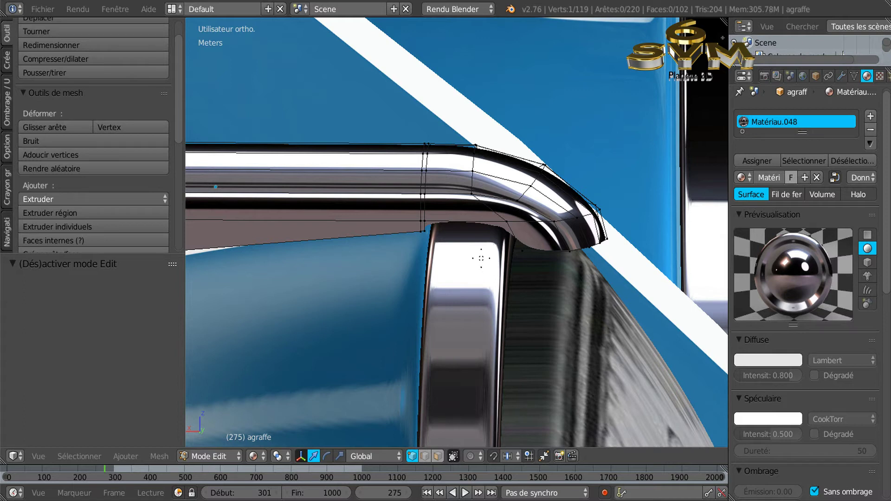
pyautogui.moveTo(466, 288)
pyautogui.mouseDown(button='middle')
pyautogui.moveTo(466, 274)
pyautogui.moveTo(473, 301)
pyautogui.mouseUp(button='middle')
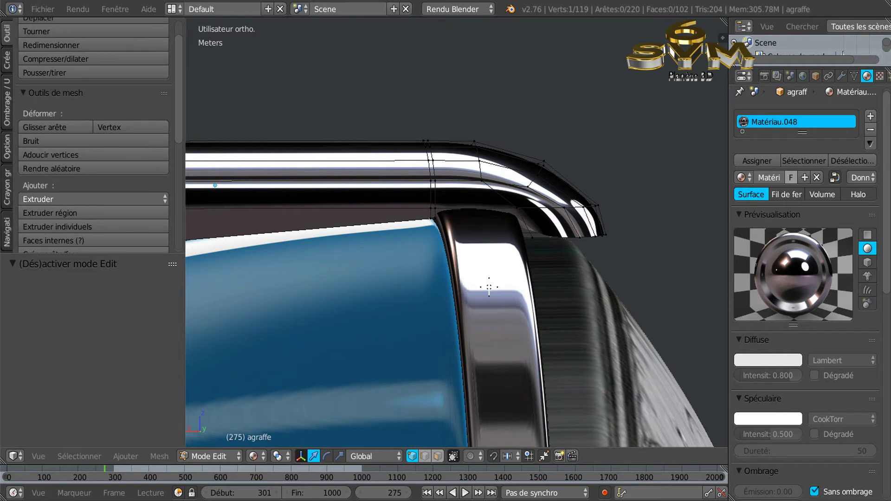
# Change the viewport to solid shading and check the clip's lower vertices against the headlight ring.
pyautogui.press('z')
pyautogui.moveTo(488, 291); pyautogui.dragTo(486, 292, button='middle')
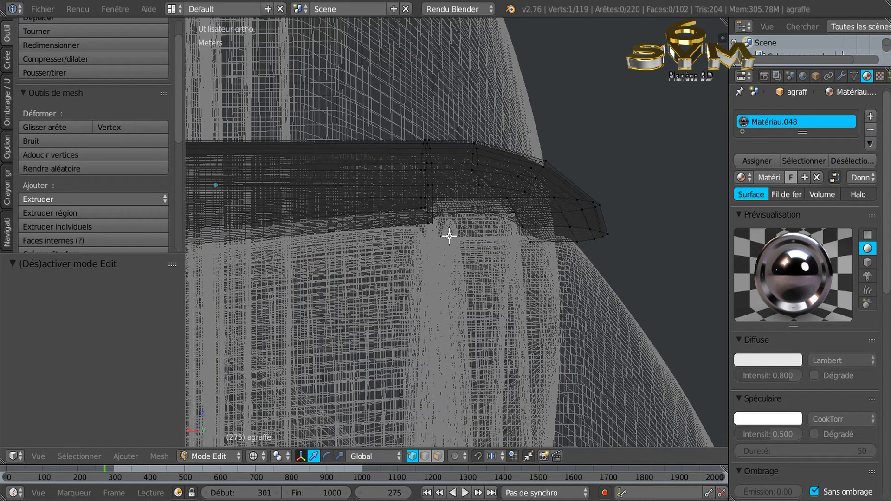
pyautogui.press('z')
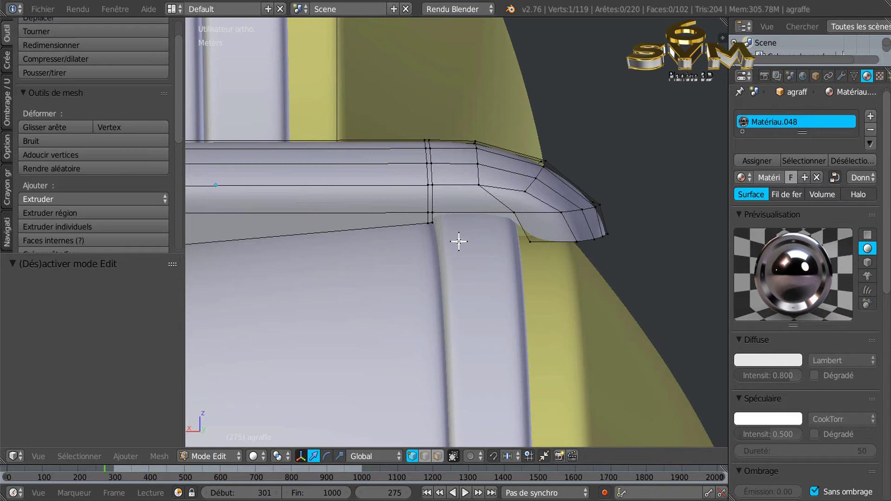
pyautogui.press('KP_8')
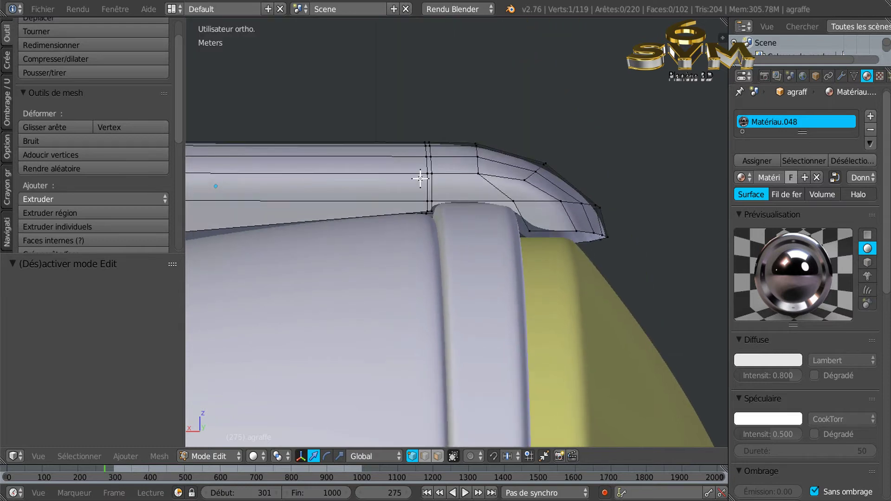
pyautogui.press('KP_8')
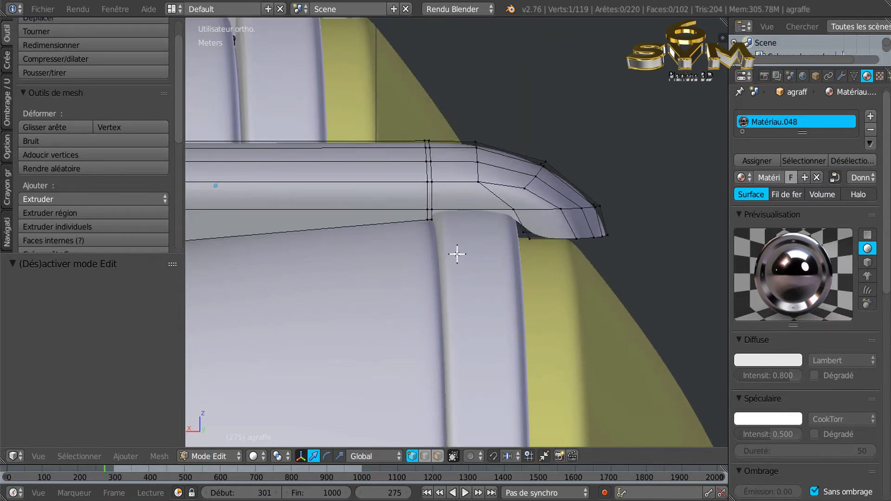
# Select the clip's two close vertex loops just behind the headlight ring and move them about -0.584 mm along X.
pyautogui.press('z')
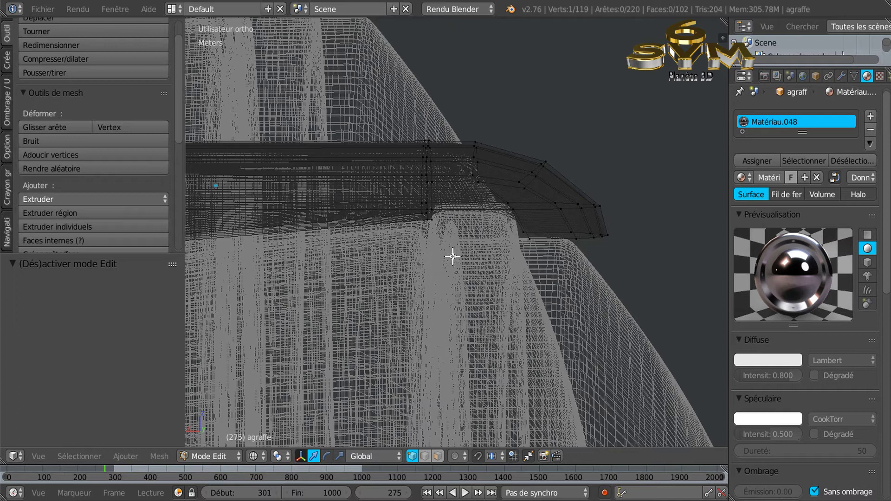
pyautogui.press('a')
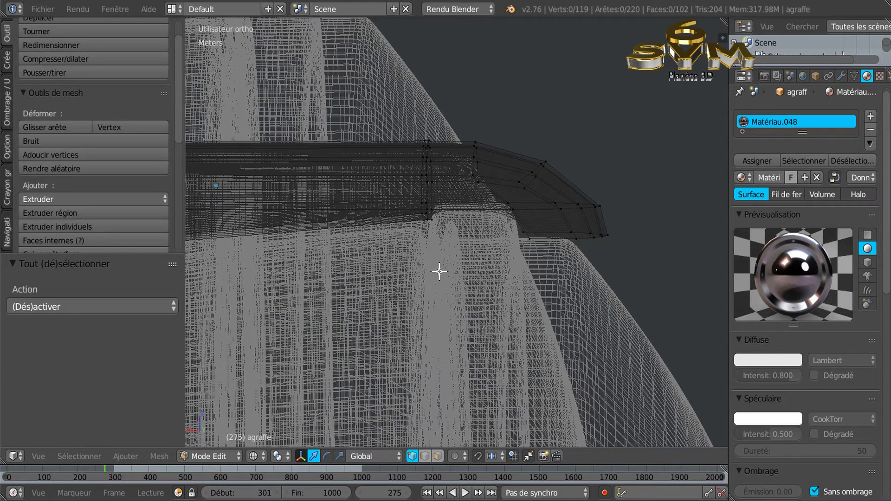
pyautogui.press('a')
pyautogui.press('a')
pyautogui.press('c')
pyautogui.moveTo(423, 139); pyautogui.dragTo(417, 229)
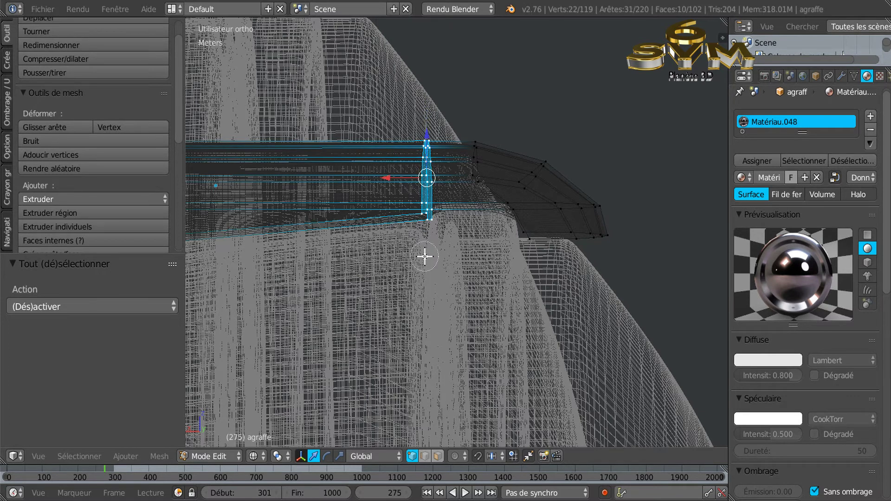
pyautogui.press('Escape')
pyautogui.press('z')
pyautogui.moveTo(471, 264); pyautogui.dragTo(467, 259, button='middle')
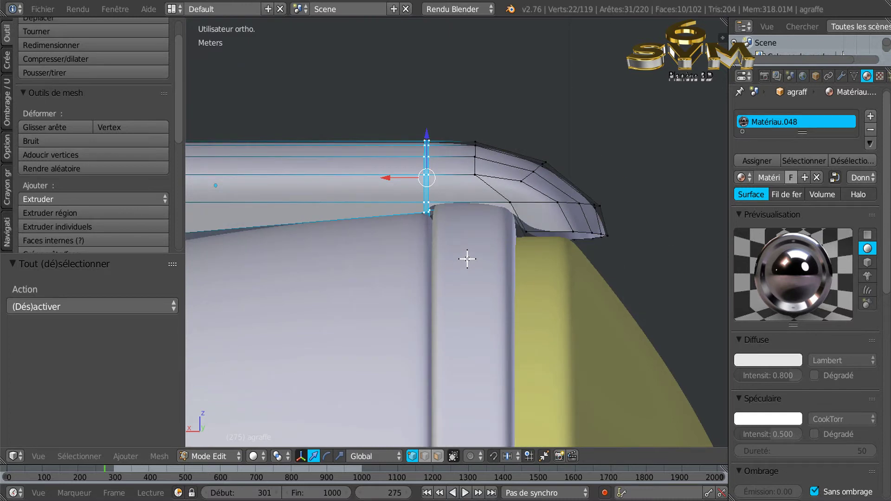
pyautogui.moveTo(391, 178); pyautogui.dragTo(393, 178)
pyautogui.hotkey('alt', 'b')
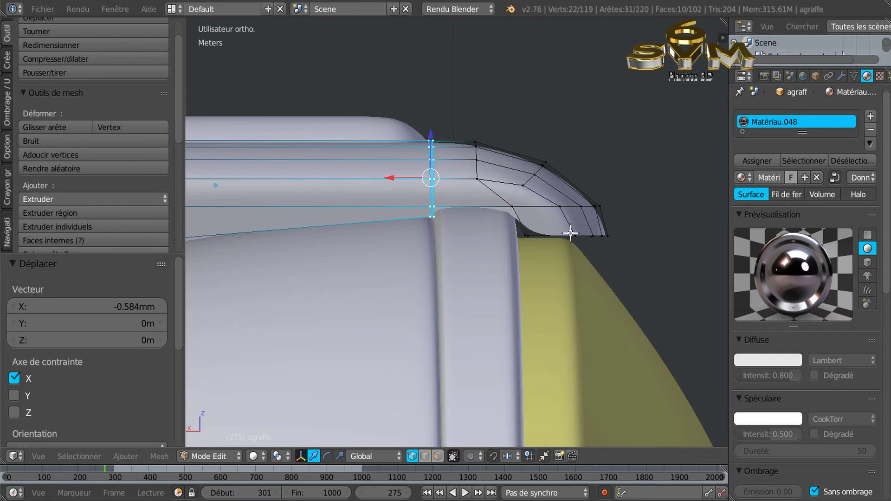
# Select all vertices of the clip's curved end, shrink them along X and shift them about 1.42 mm in X.
pyautogui.press('a')
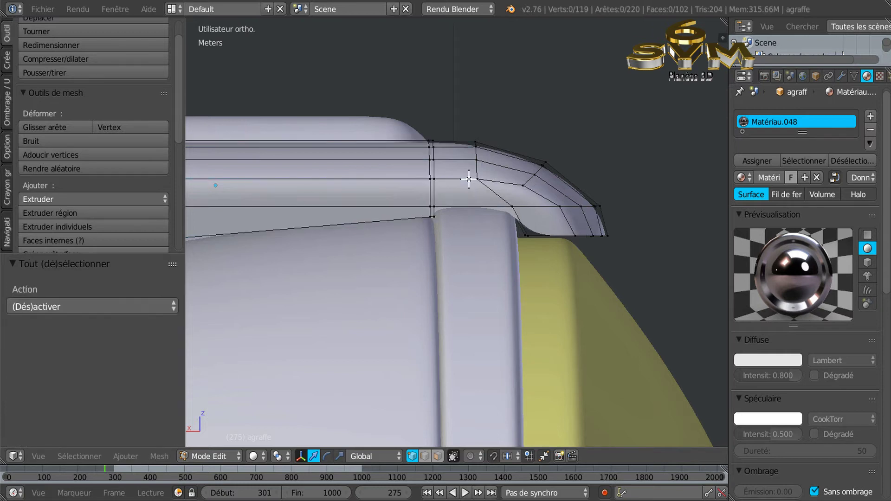
pyautogui.press('z')
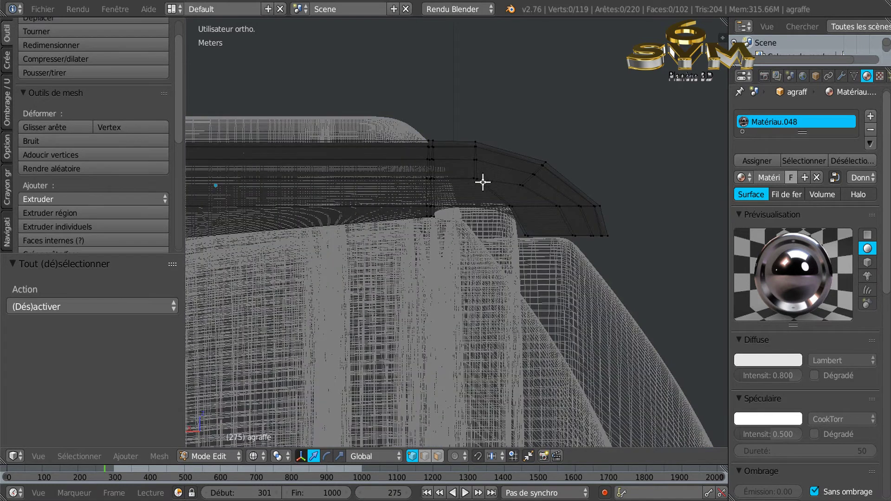
pyautogui.press('c')
pyautogui.moveTo(481, 181)
pyautogui.mouseDown()
pyautogui.moveTo(478, 153)
pyautogui.moveTo(537, 174)
pyautogui.moveTo(530, 199)
pyautogui.moveTo(616, 201)
pyautogui.moveTo(527, 236)
pyautogui.moveTo(617, 229)
pyautogui.moveTo(560, 235)
pyautogui.mouseUp()
pyautogui.press('Escape')
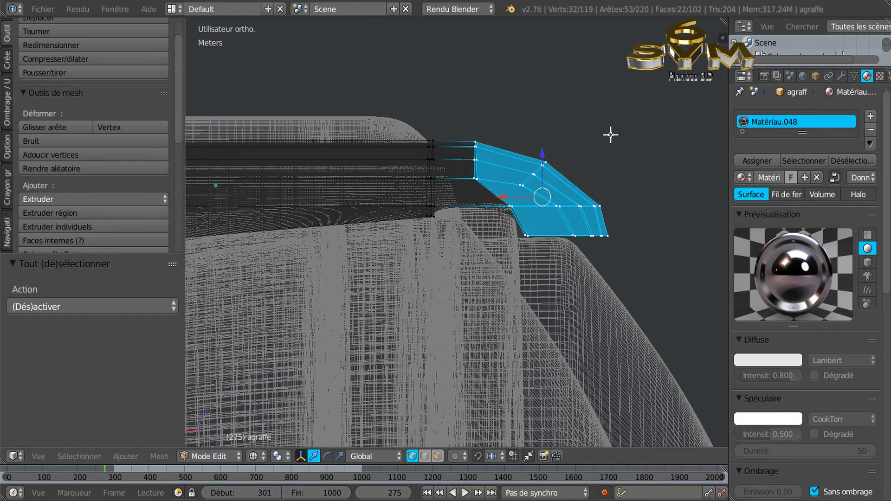
pyautogui.click(340, 456)
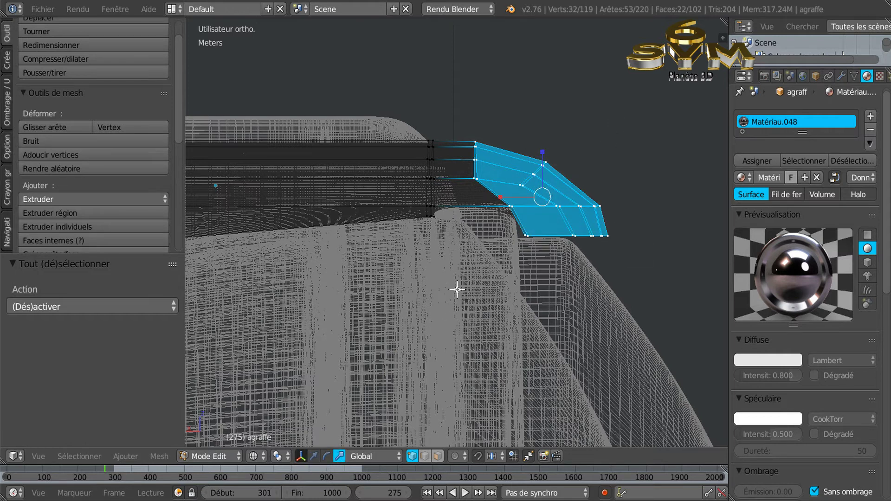
pyautogui.moveTo(501, 200); pyautogui.dragTo(518, 199)
pyautogui.click(314, 456)
pyautogui.moveTo(502, 197); pyautogui.dragTo(493, 201)
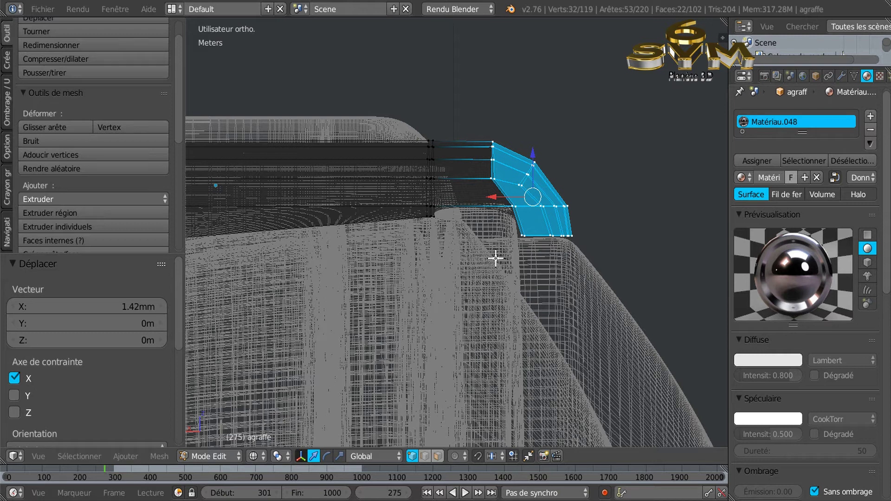
pyautogui.press('z')
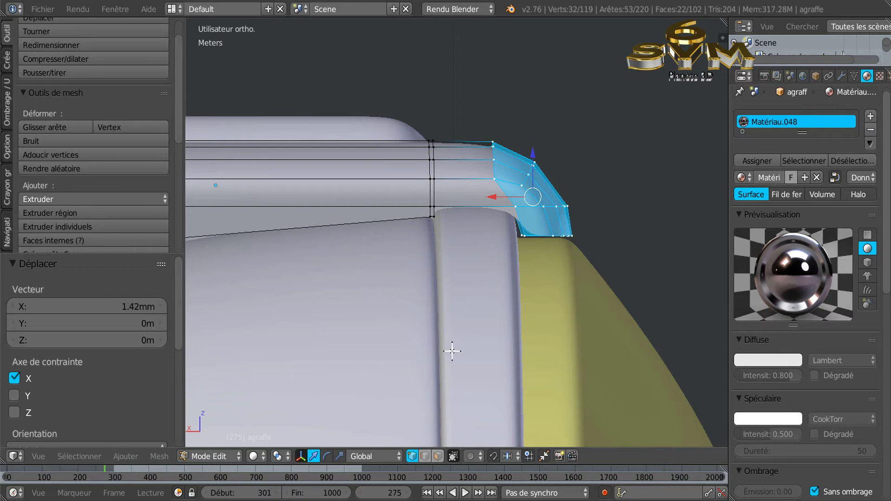
# Scale the curved end along X to about 0.776 and shift it about 1.253 mm in X against the ring.
pyautogui.click(340, 456)
pyautogui.moveTo(493, 197); pyautogui.dragTo(501, 196)
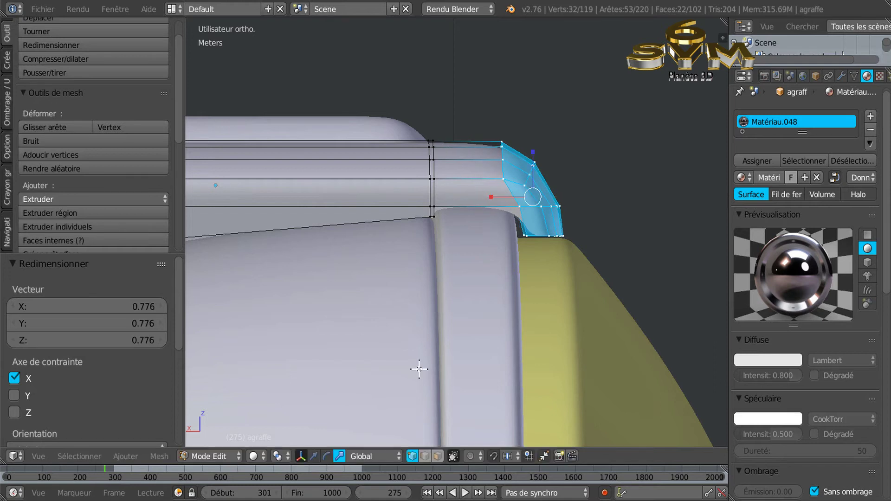
pyautogui.click(314, 456)
pyautogui.moveTo(498, 198); pyautogui.dragTo(490, 200)
pyautogui.moveTo(592, 225); pyautogui.dragTo(528, 294, button='middle')
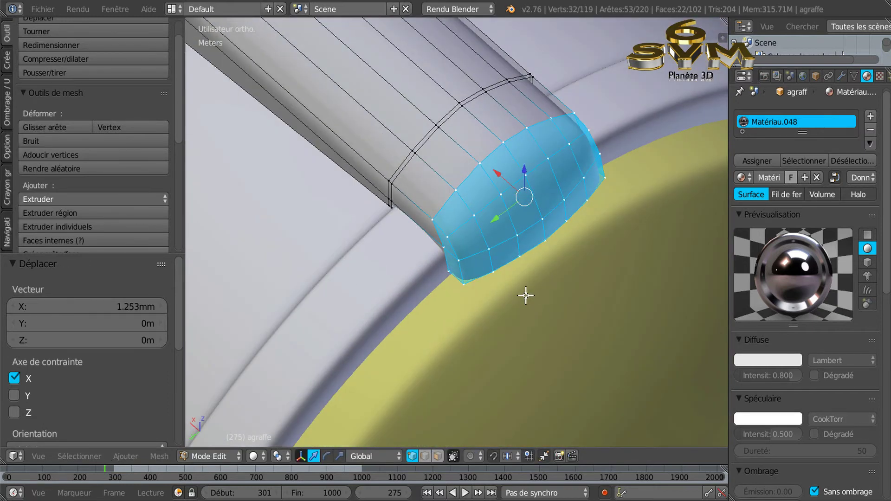
pyautogui.moveTo(483, 254); pyautogui.dragTo(480, 202, button='middle')
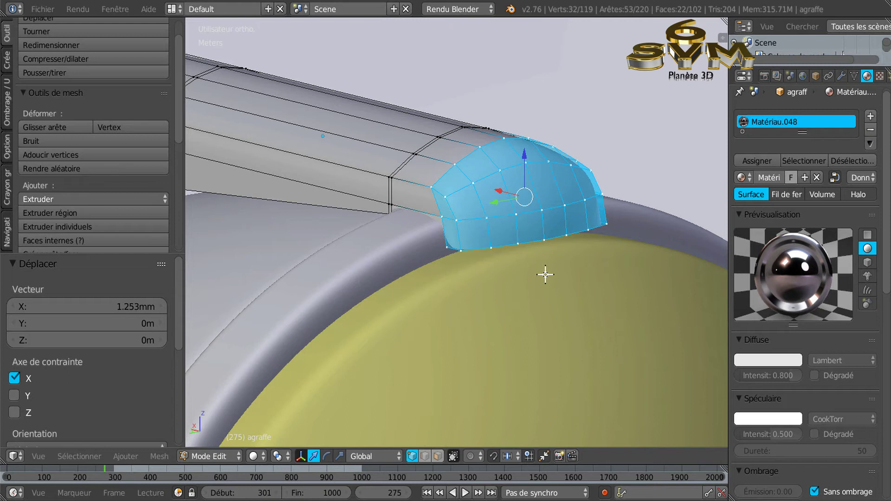
# Clear the vertex selection and set the clip's subdivision modifier to view level 0.
pyautogui.press('1')
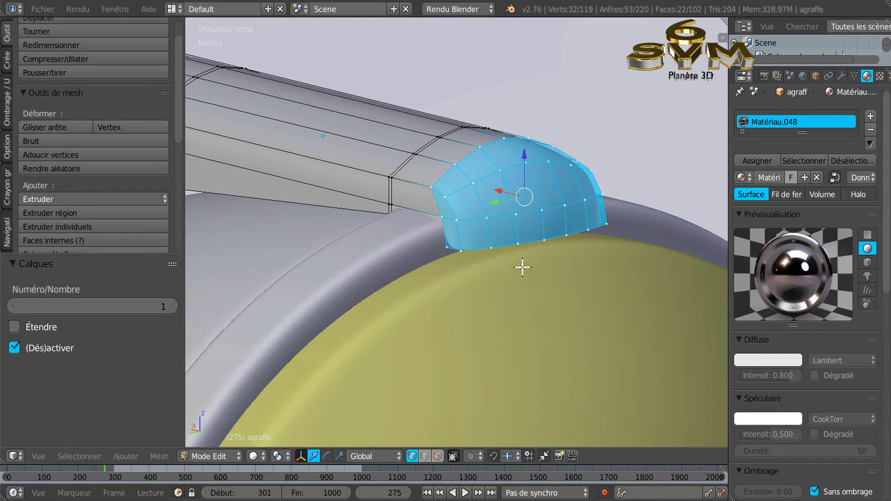
pyautogui.press('a')
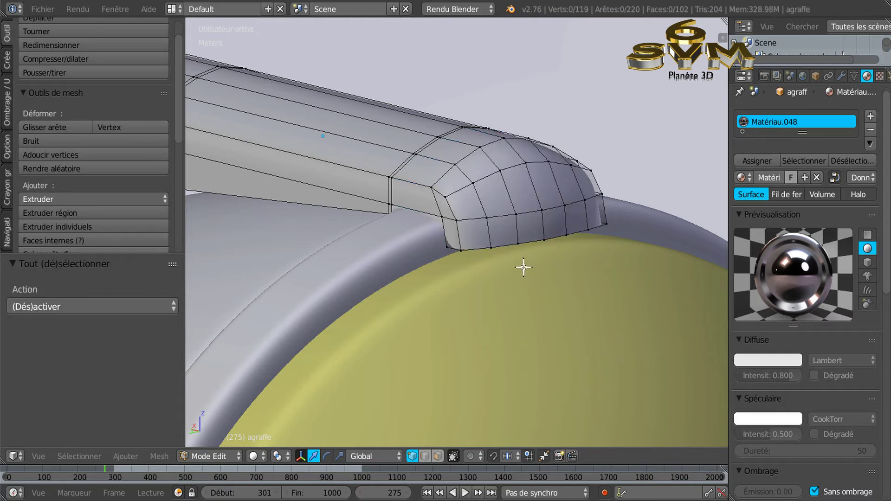
pyautogui.press('z')
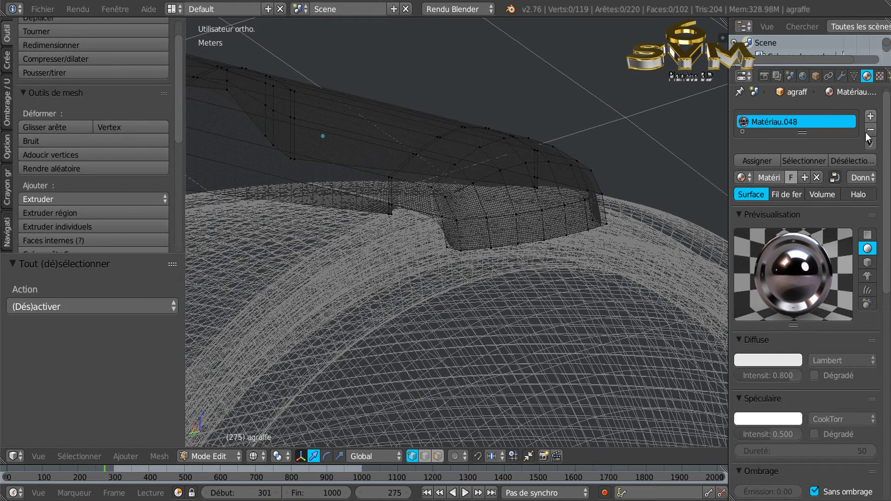
pyautogui.scroll(1, 886, 228)
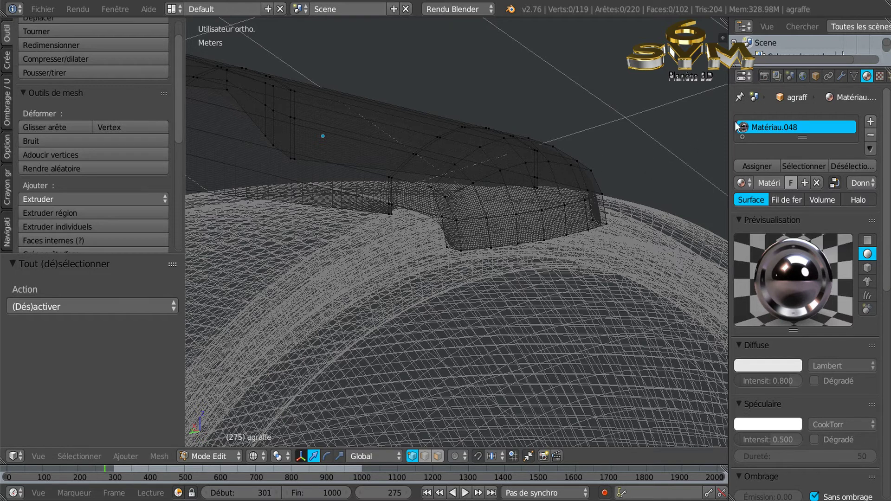
pyautogui.click(841, 76)
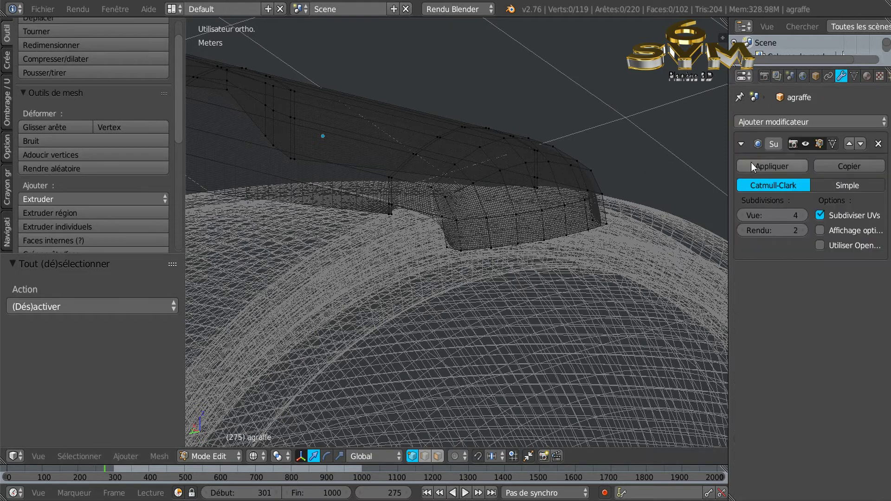
pyautogui.moveTo(743, 216); pyautogui.dragTo(715, 216)
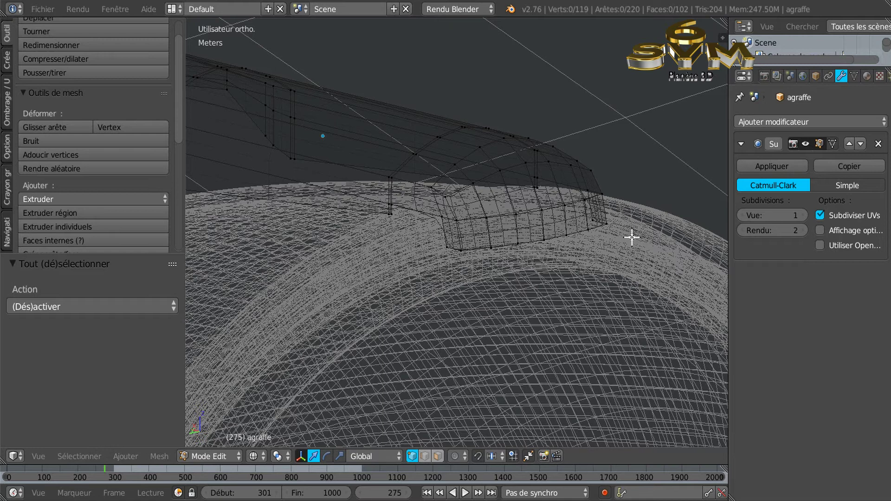
pyautogui.click(743, 216)
pyautogui.moveTo(729, 251); pyautogui.dragTo(755, 251)
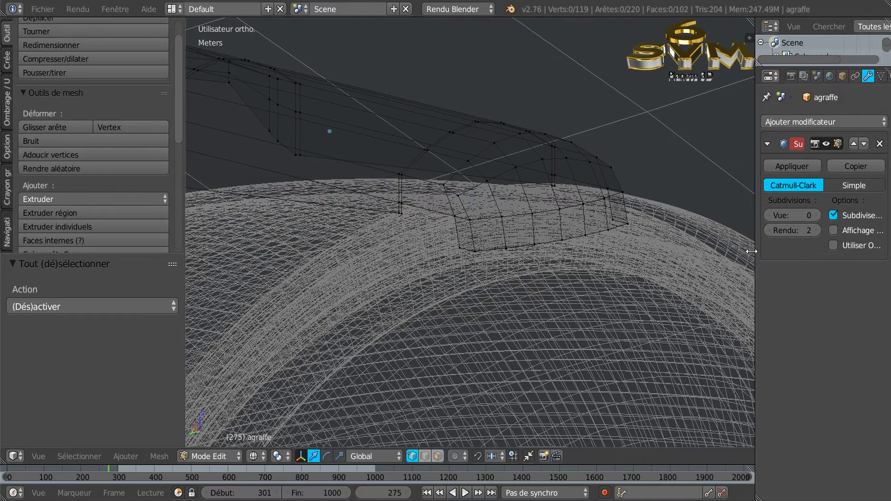
# Select the bottom edge loop of the clip's tip, lower it about 0.159 mm in Z and shift it about -0.89 mm in X.
pyautogui.rightClick(473, 253)
pyautogui.keyDown('alt'); pyautogui.rightClick(632, 221); pyautogui.keyUp('alt')
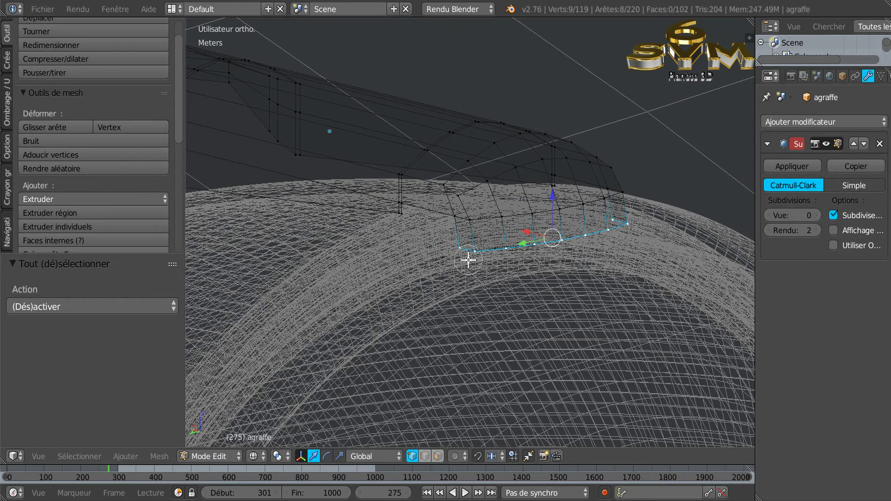
pyautogui.press('z')
pyautogui.moveTo(559, 195); pyautogui.dragTo(559, 197)
pyautogui.moveTo(553, 283)
pyautogui.mouseDown(button='middle')
pyautogui.moveTo(513, 293)
pyautogui.moveTo(551, 284)
pyautogui.mouseUp(button='middle')
pyautogui.moveTo(555, 197); pyautogui.dragTo(555, 213)
pyautogui.moveTo(560, 313); pyautogui.dragTo(632, 308, button='middle')
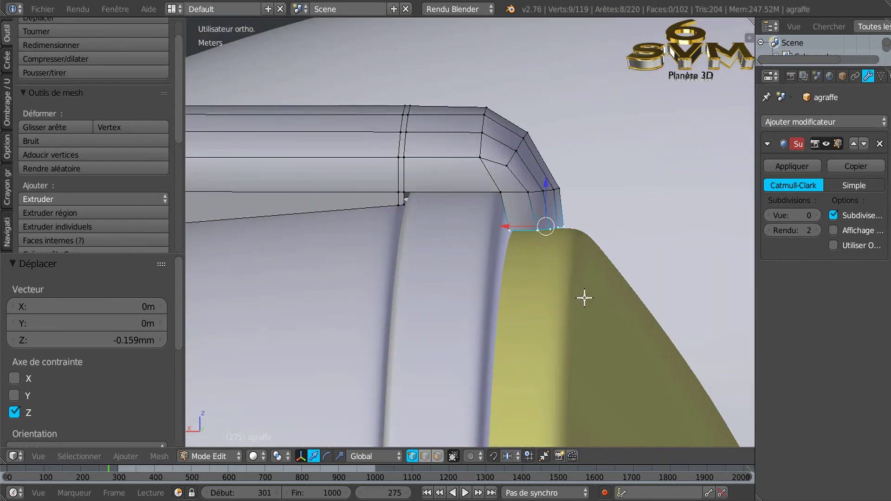
pyautogui.moveTo(563, 260); pyautogui.dragTo(546, 240, button='middle')
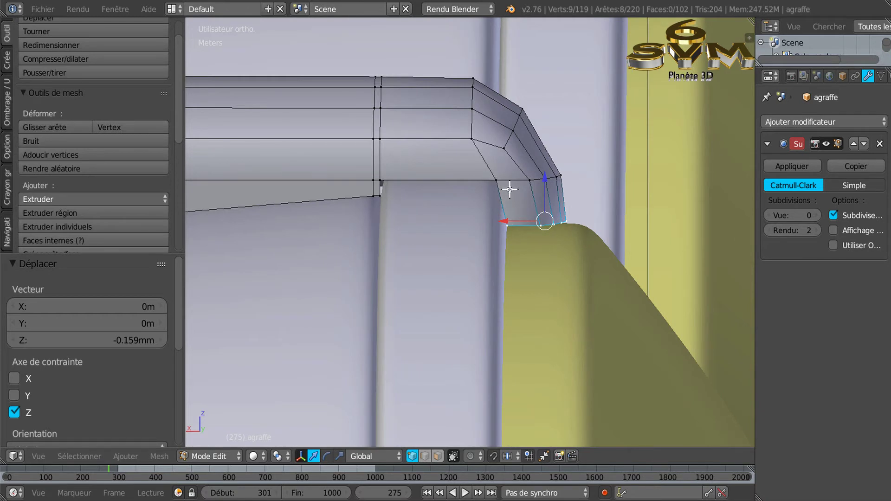
pyautogui.moveTo(563, 235); pyautogui.dragTo(564, 233, button='middle')
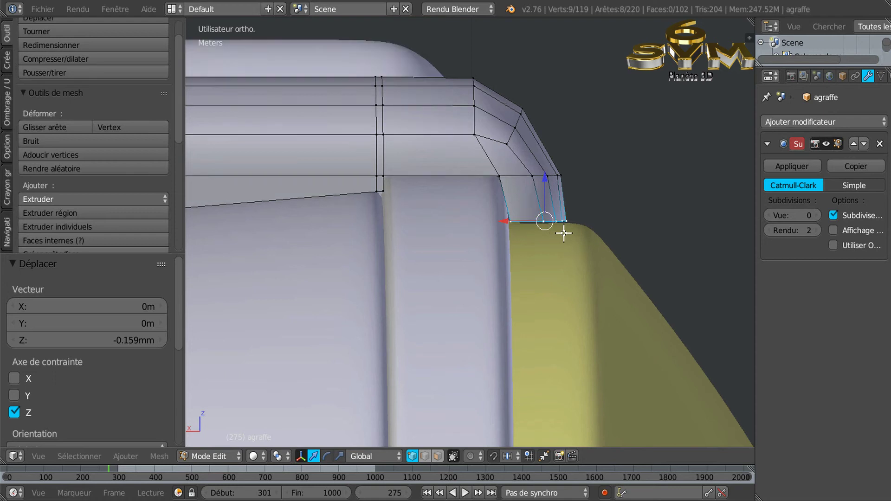
pyautogui.moveTo(507, 225)
pyautogui.mouseDown()
pyautogui.moveTo(531, 230)
pyautogui.moveTo(529, 269)
pyautogui.moveTo(515, 222)
pyautogui.mouseUp()
# Select the two inner corner vertices on the tip's bottom edge and move them about -0.779 mm along X.
pyautogui.rightClick(513, 216)
pyautogui.moveTo(574, 260); pyautogui.dragTo(465, 299, button='middle')
pyautogui.rightClick(615, 251)
pyautogui.press('g')
pyautogui.press('x')
pyautogui.click(581, 257)
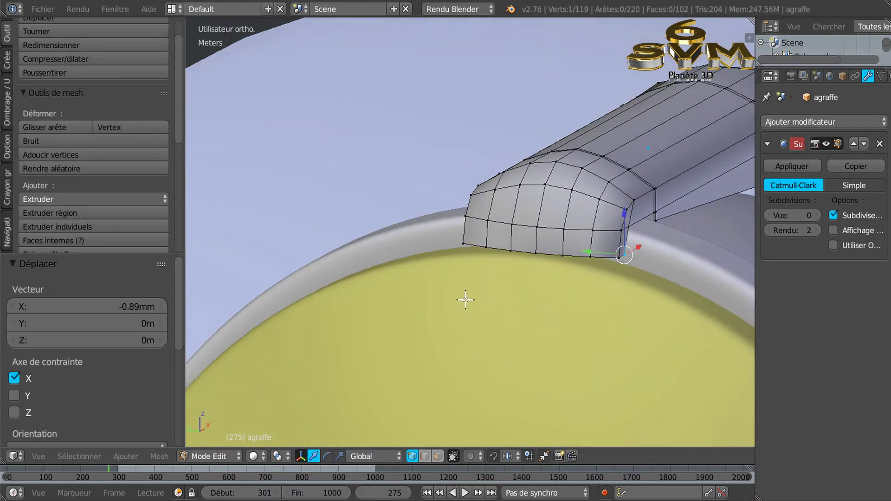
pyautogui.moveTo(622, 281); pyautogui.dragTo(565, 283, button='middle')
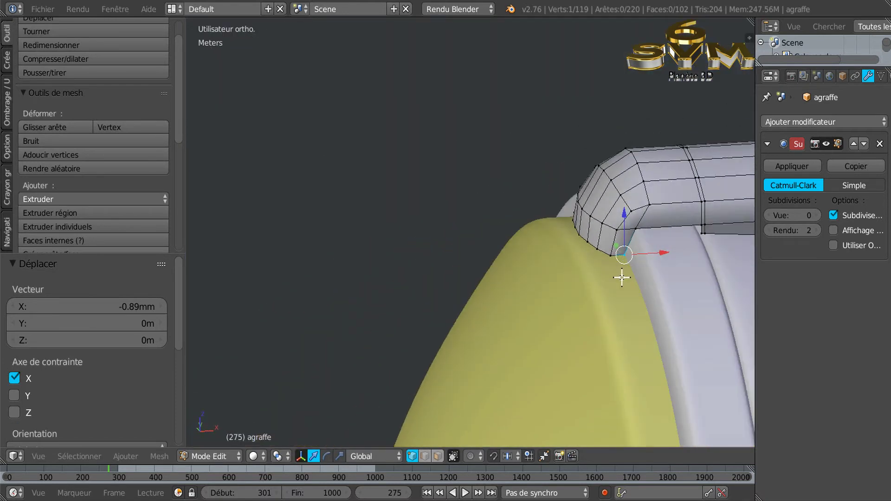
pyautogui.press('g')
pyautogui.moveTo(622, 264); pyautogui.dragTo(725, 278, button='middle')
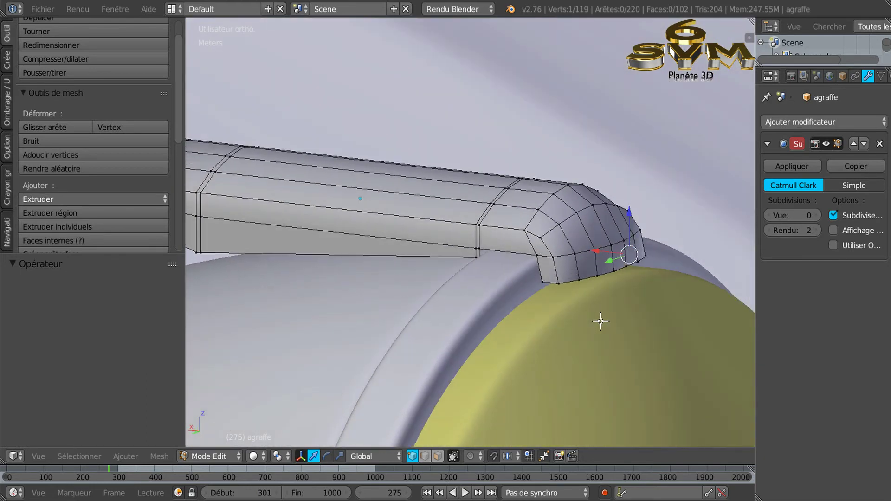
pyautogui.keyDown('shift'); pyautogui.click(556, 284); pyautogui.keyUp('shift')
pyautogui.moveTo(556, 284); pyautogui.dragTo(631, 316, button='middle')
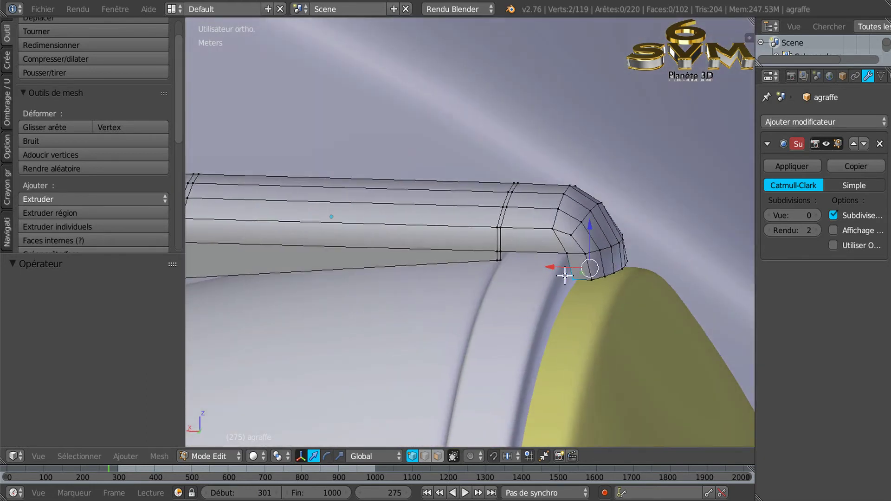
pyautogui.press('g')
pyautogui.press('x')
pyautogui.click(557, 268)
pyautogui.moveTo(557, 268); pyautogui.dragTo(593, 267, button='middle')
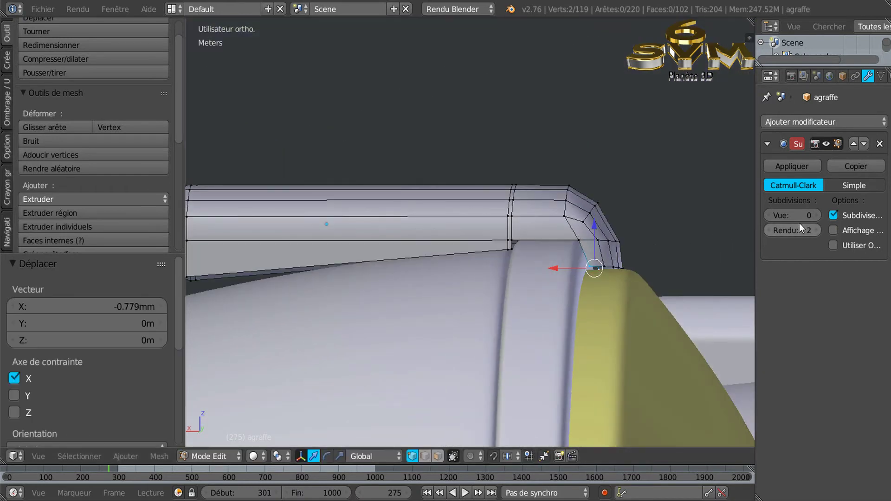
# Set the clip's subdivision modifier to view level 3 and check the smoothed tip beside the ring.
pyautogui.click(817, 216)
pyautogui.click(817, 214)
pyautogui.moveTo(654, 302); pyautogui.dragTo(643, 305, button='middle')
pyautogui.moveTo(588, 252); pyautogui.dragTo(590, 273, button='middle')
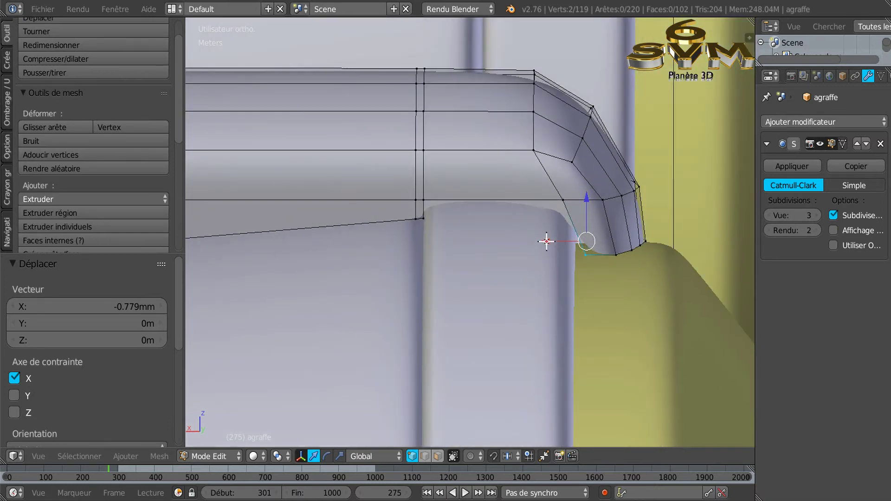
# Move the two inner corner vertices about 0.368 mm along X and check the tip's fit around the ring.
pyautogui.moveTo(545, 243); pyautogui.dragTo(542, 243)
pyautogui.moveTo(604, 260); pyautogui.dragTo(586, 274, button='middle')
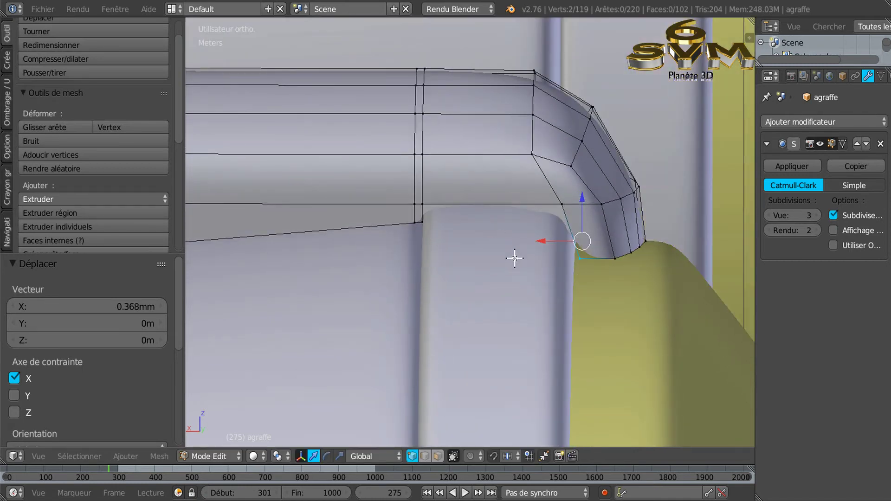
pyautogui.moveTo(516, 263); pyautogui.dragTo(520, 253, button='middle')
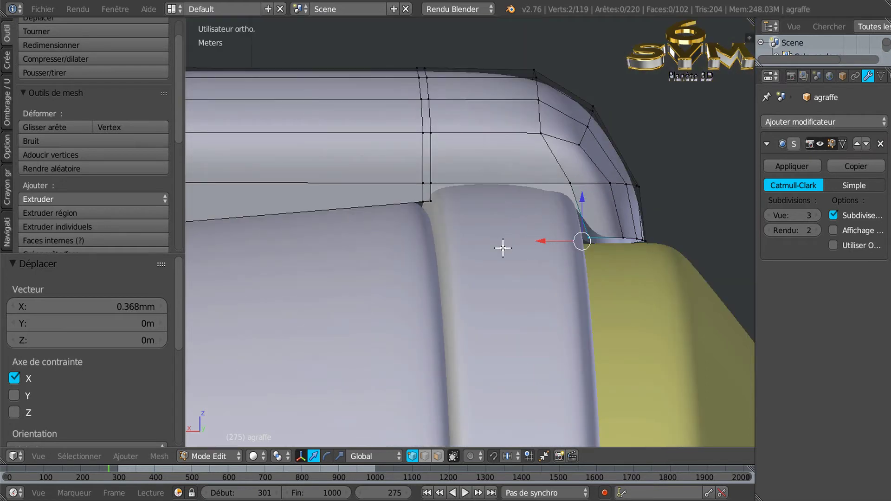
pyautogui.moveTo(497, 222); pyautogui.dragTo(495, 232, button='middle')
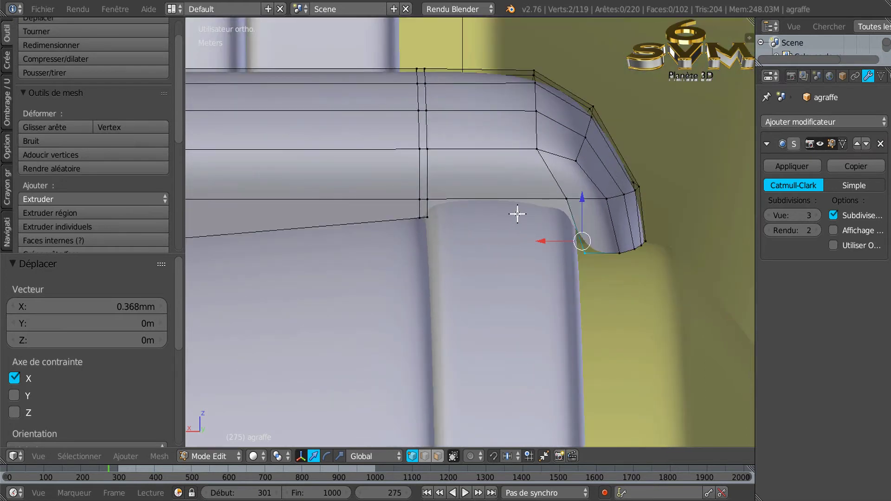
pyautogui.press('z')
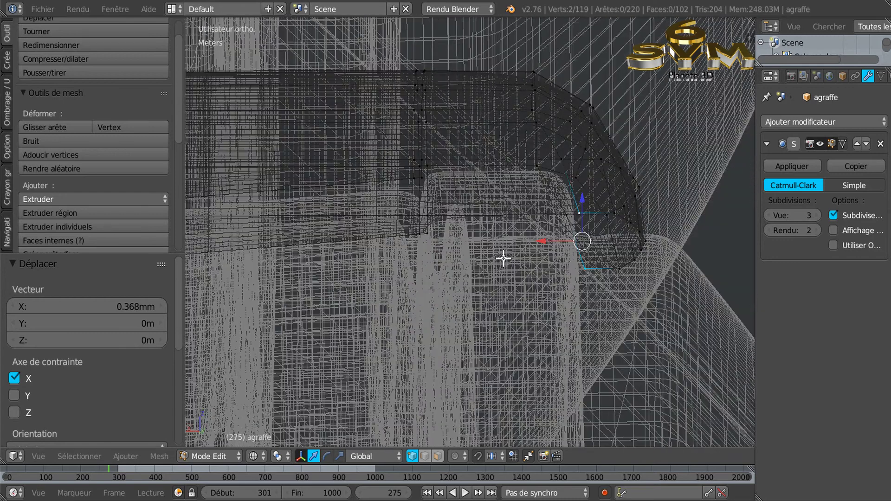
# Set the clip's subdivision modifier to view level 1.
pyautogui.moveTo(503, 258); pyautogui.dragTo(501, 279, button='middle')
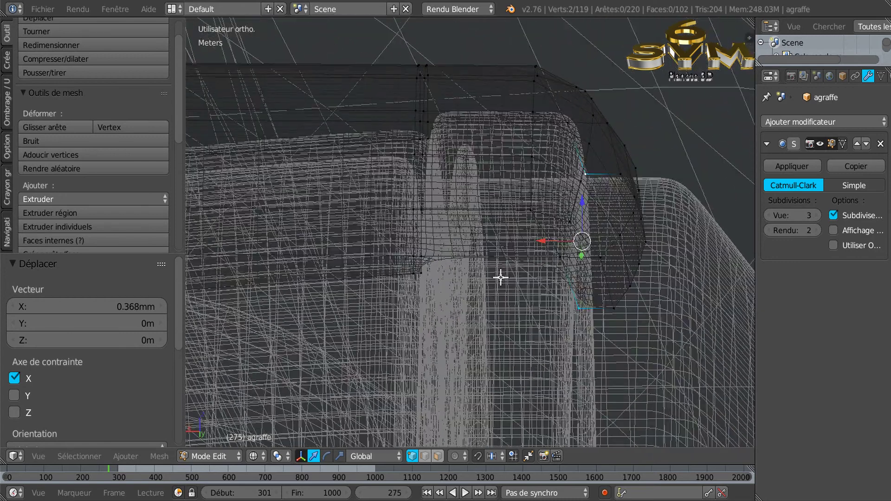
pyautogui.click(253, 456)
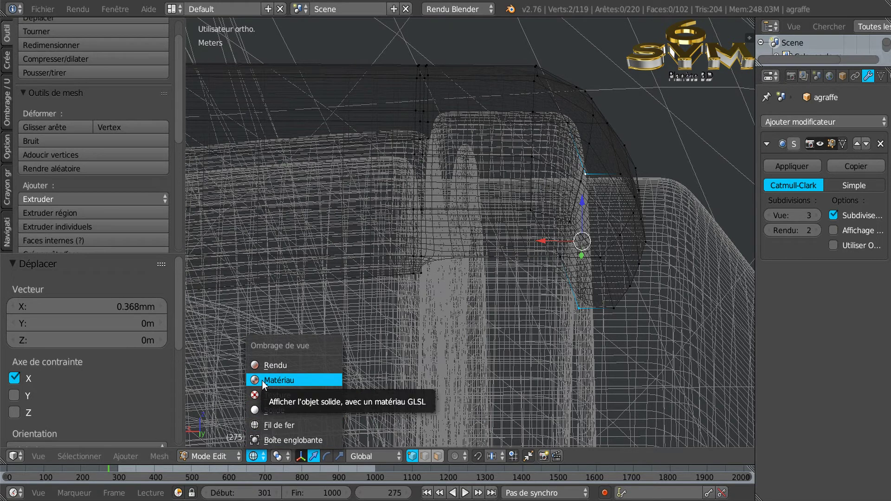
pyautogui.click(767, 216)
pyautogui.click(768, 217)
pyautogui.moveTo(549, 315)
pyautogui.mouseDown(button='middle')
pyautogui.moveTo(547, 295)
pyautogui.moveTo(553, 300)
pyautogui.mouseUp(button='middle')
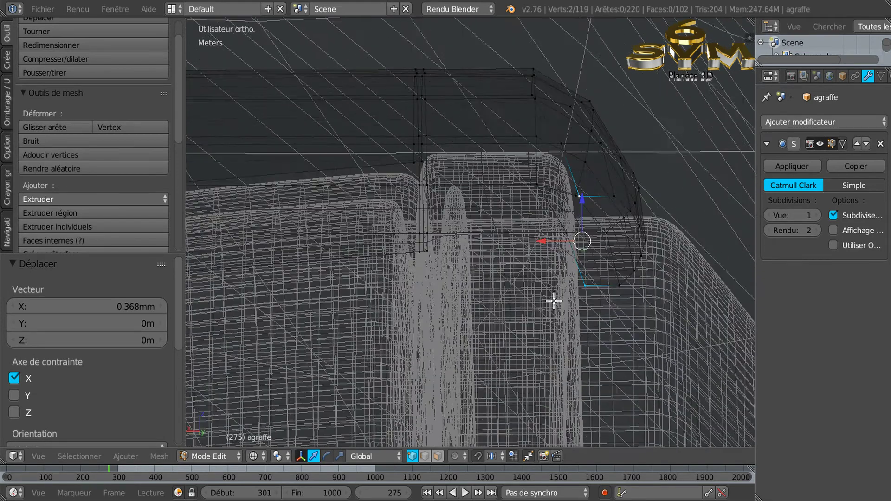
# Select the four underside vertices above the chrome ring, two on each side of the clip, and lower them about 0.418 mm in Z.
pyautogui.scroll(4, 554, 300)
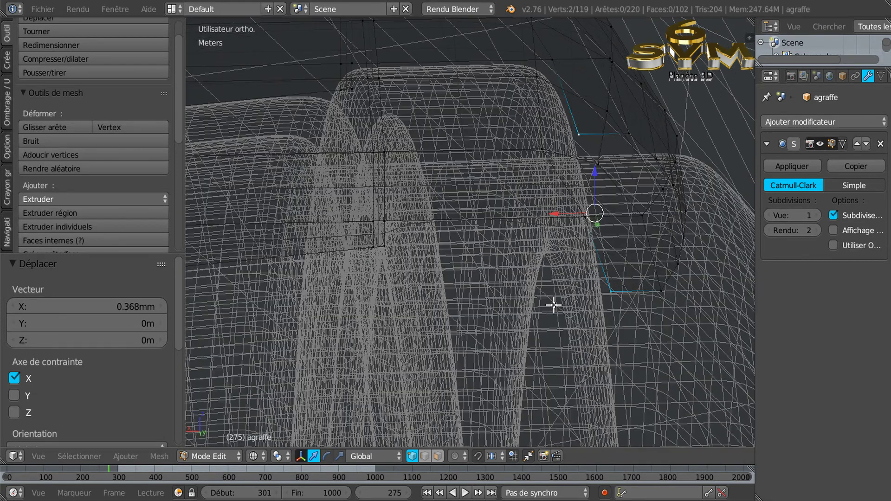
pyautogui.rightClick(392, 217)
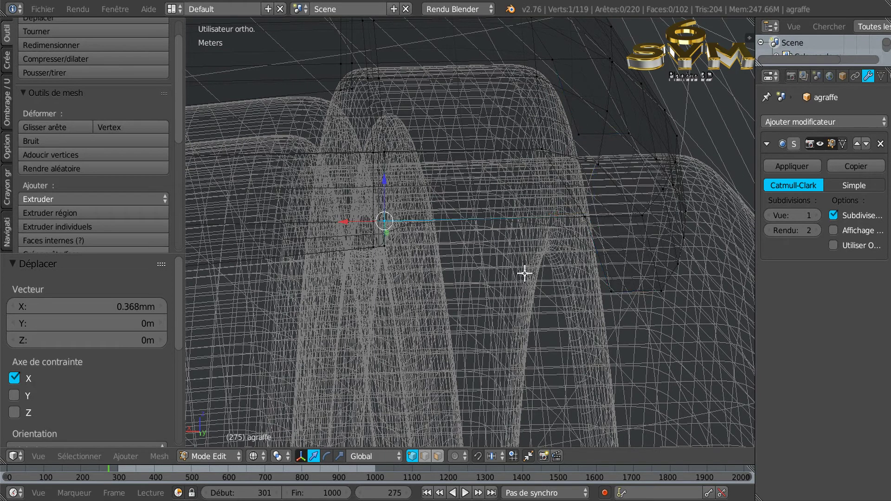
pyautogui.keyDown('shift'); pyautogui.rightClick(583, 218); pyautogui.keyUp('shift')
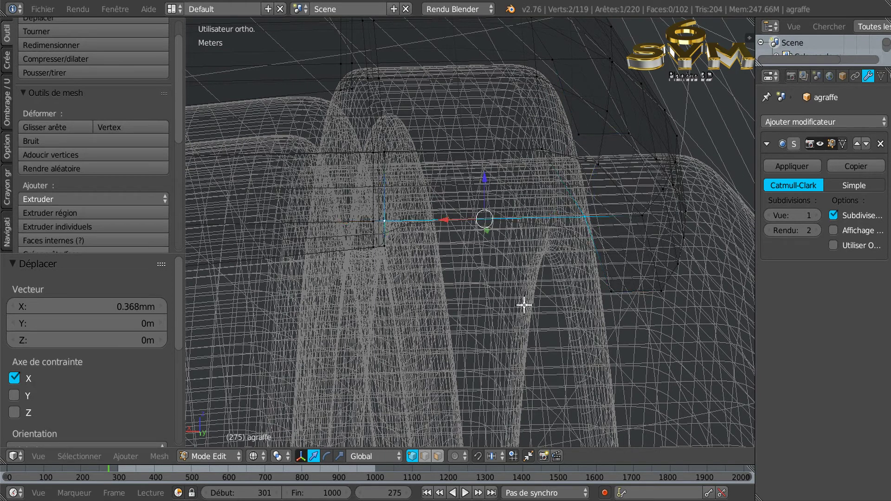
pyautogui.press('z')
pyautogui.moveTo(515, 307); pyautogui.dragTo(418, 277, button='middle')
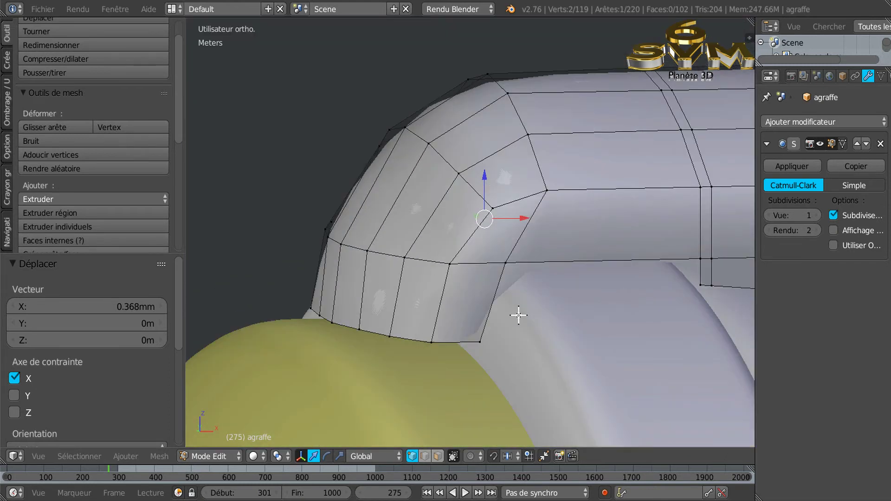
pyautogui.keyDown('shift'); pyautogui.rightClick(504, 261); pyautogui.keyUp('shift')
pyautogui.keyDown('shift'); pyautogui.rightClick(698, 258); pyautogui.keyUp('shift')
pyautogui.moveTo(440, 278); pyautogui.dragTo(672, 263, button='middle')
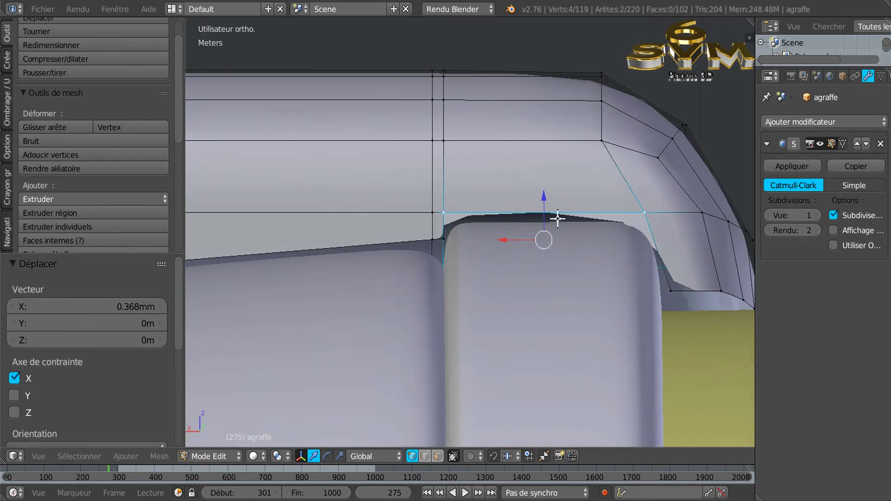
pyautogui.press('g')
pyautogui.press('z')
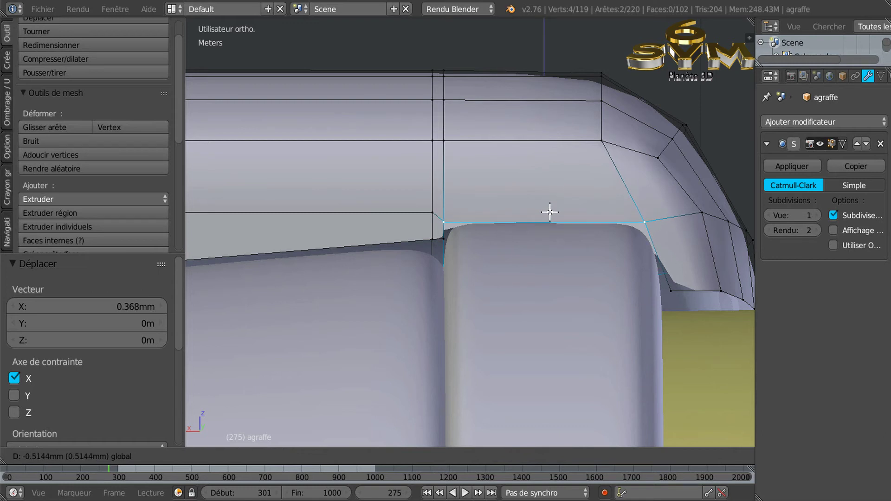
pyautogui.click(549, 211)
pyautogui.moveTo(536, 258)
pyautogui.mouseDown(button='middle')
pyautogui.moveTo(517, 259)
pyautogui.moveTo(526, 265)
pyautogui.mouseUp(button='middle')
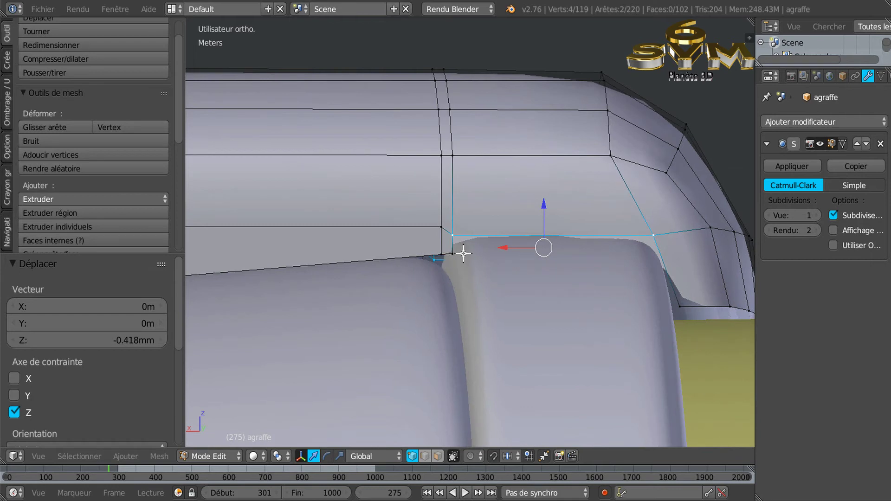
# Select the four bottom vertices beside the groove next to the ring and lower them about 0.995 mm in Z.
pyautogui.press('a')
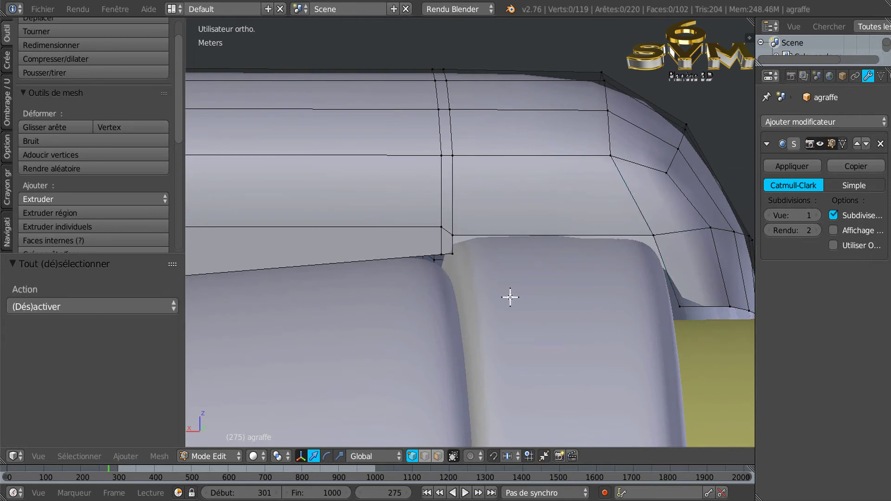
pyautogui.keyDown('alt'); pyautogui.rightClick(450, 261); pyautogui.keyUp('alt')
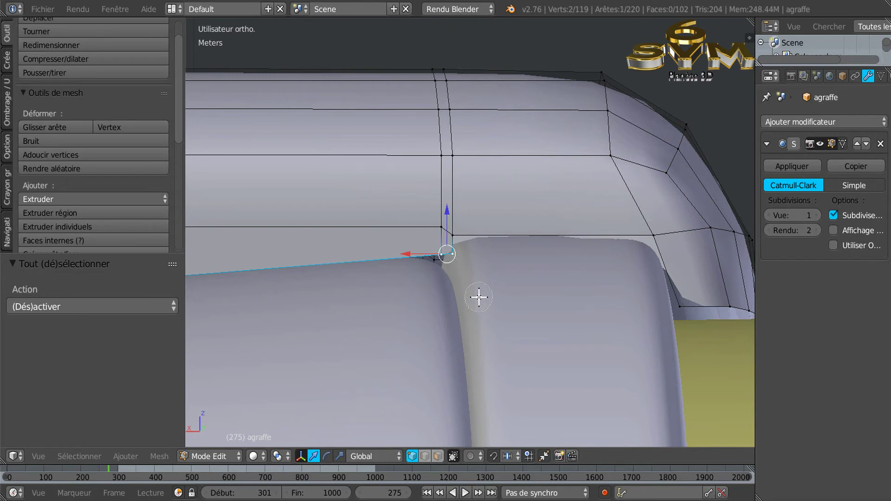
pyautogui.press('z')
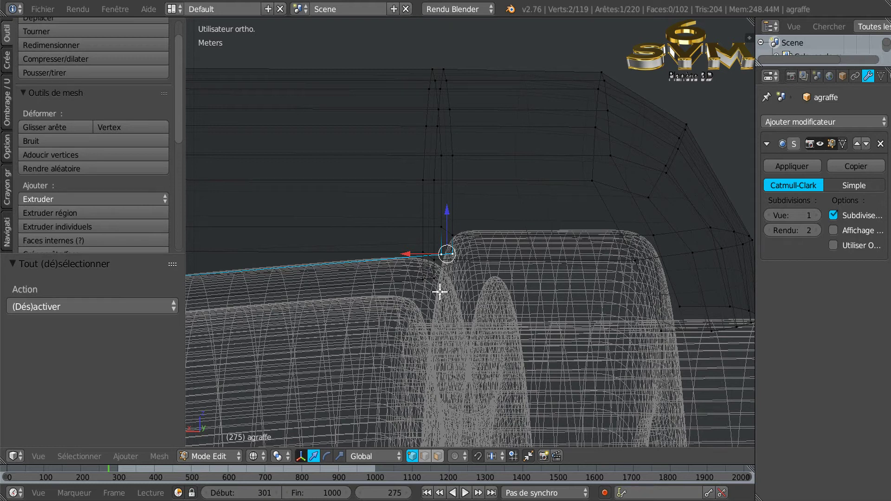
pyautogui.keyDown('alt'); pyautogui.keyDown('shift'); pyautogui.rightClick(424, 285); pyautogui.keyUp('shift'); pyautogui.keyUp('alt')
pyautogui.click(482, 299)
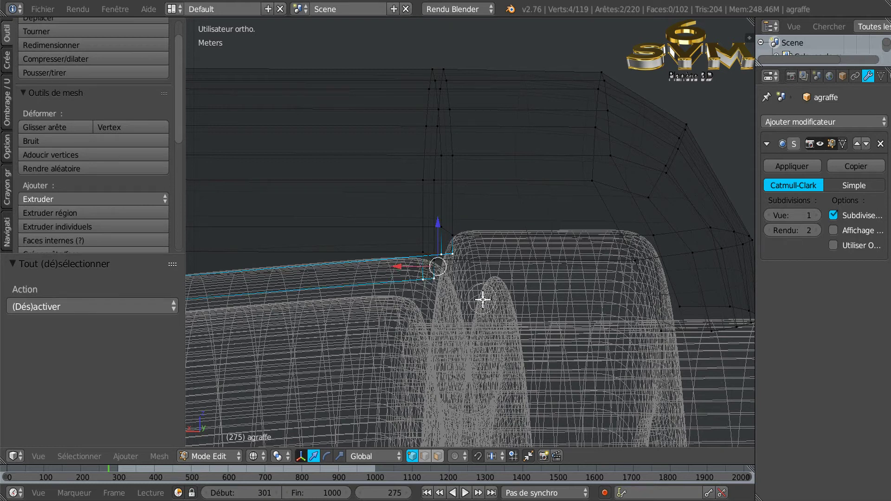
pyautogui.press('Tab')
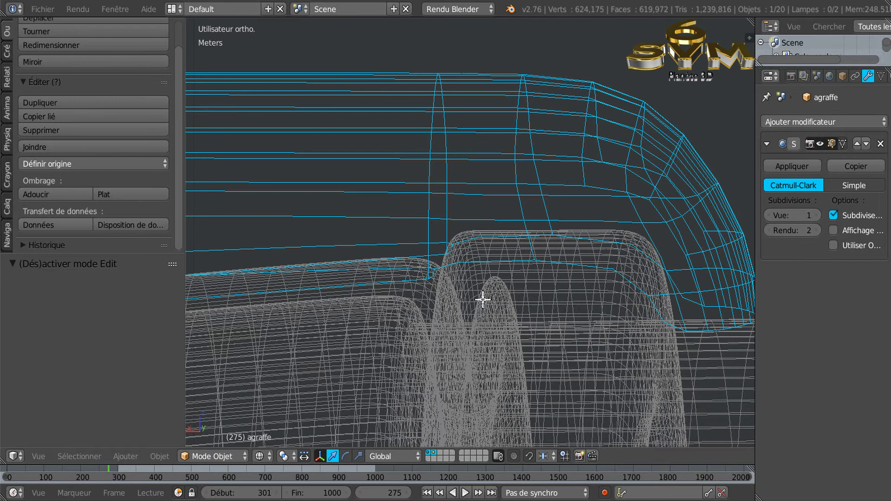
pyautogui.press('Tab')
pyautogui.press('z')
pyautogui.moveTo(482, 300); pyautogui.dragTo(477, 307, button='middle')
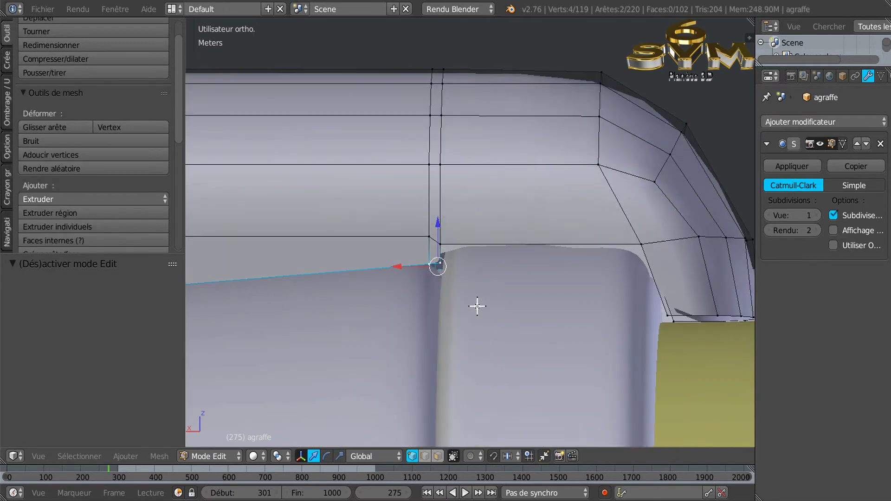
pyautogui.moveTo(453, 243); pyautogui.dragTo(449, 235, button='middle')
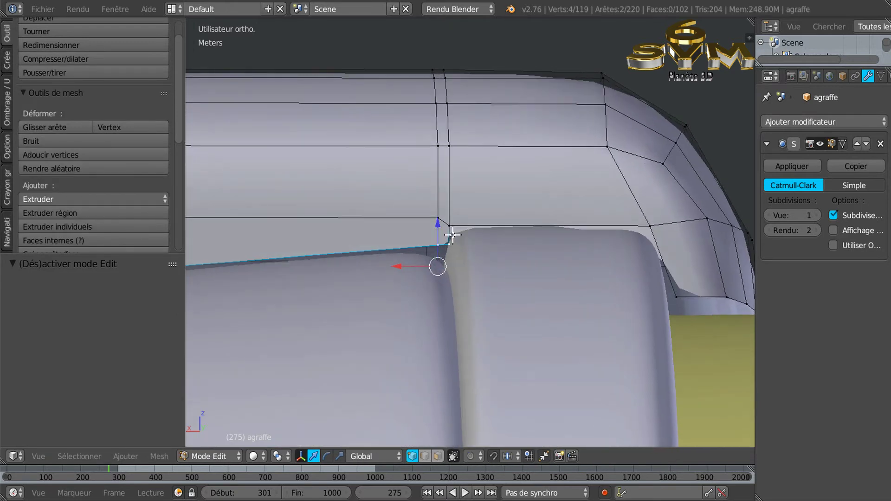
pyautogui.press('g')
pyautogui.press('z')
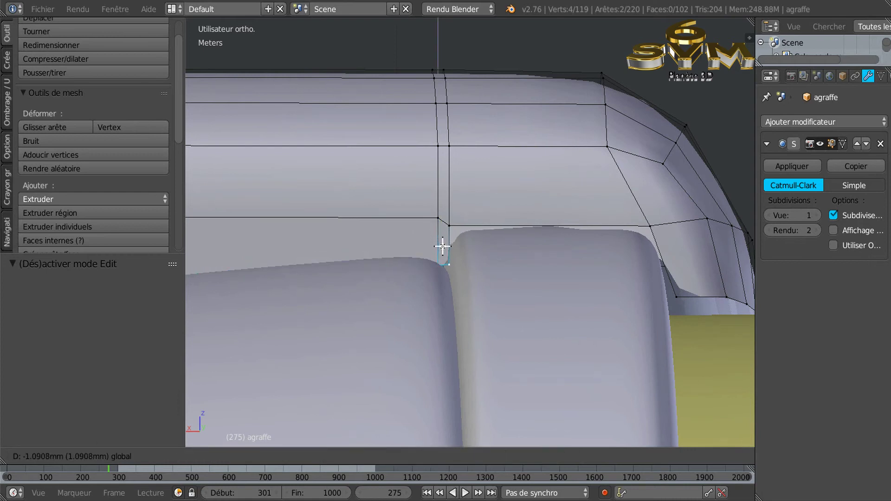
pyautogui.click(441, 244)
pyautogui.scroll(-3, 358, 294)
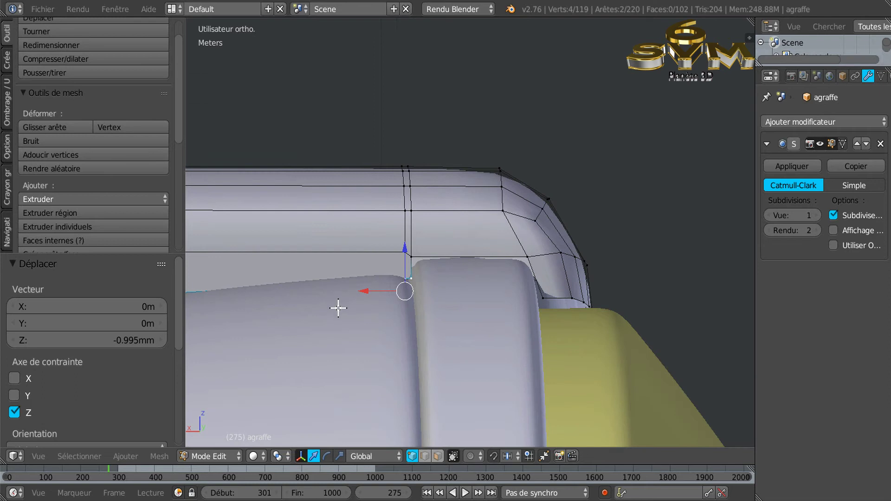
# Select the four bottom corner vertices at the clip's far end from the ring and lower them in Z onto the headlight shell.
pyautogui.keyDown('shift'); pyautogui.moveTo(345, 323); pyautogui.dragTo(575, 298, button='middle'); pyautogui.keyUp('shift')
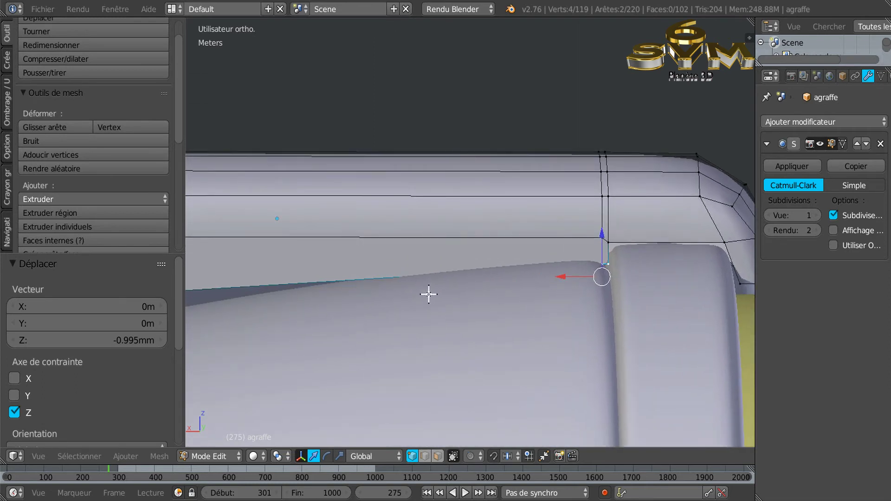
pyautogui.scroll(-1, 368, 297)
pyautogui.moveTo(373, 313); pyautogui.dragTo(480, 334, button='middle')
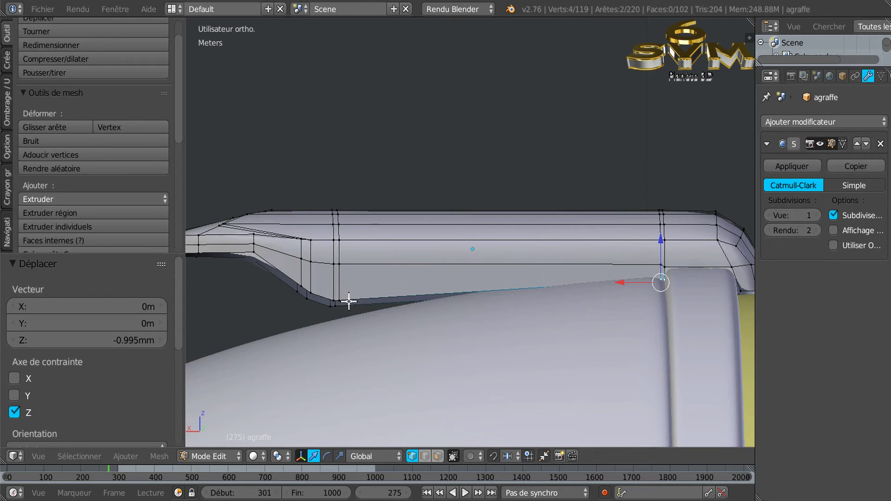
pyautogui.press('a')
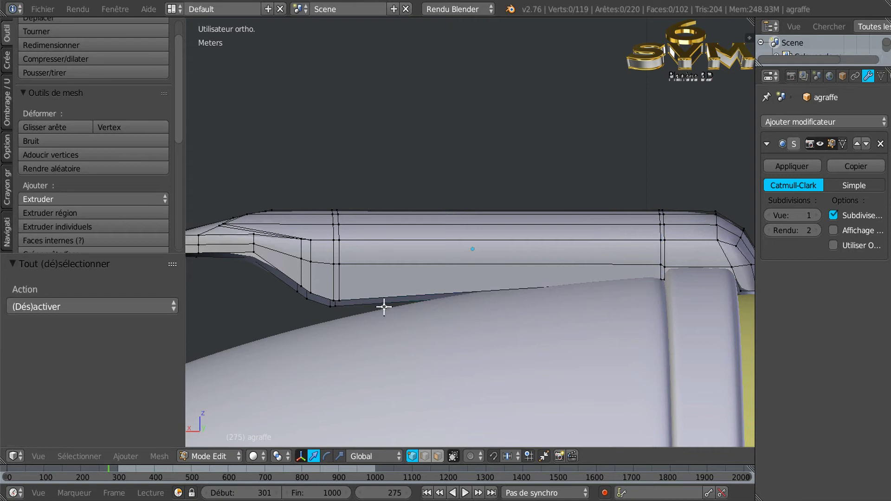
pyautogui.press('z')
pyautogui.press('z')
pyautogui.press('z')
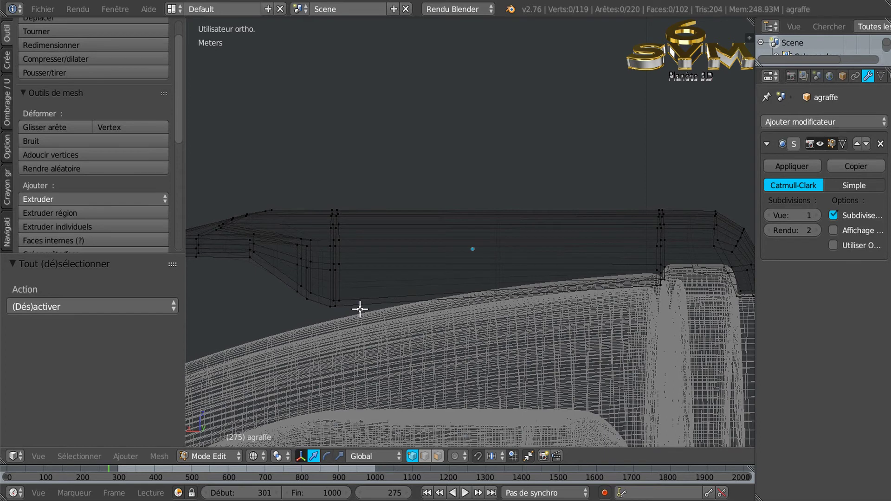
pyautogui.hotkey('ctrl', 'Tab')
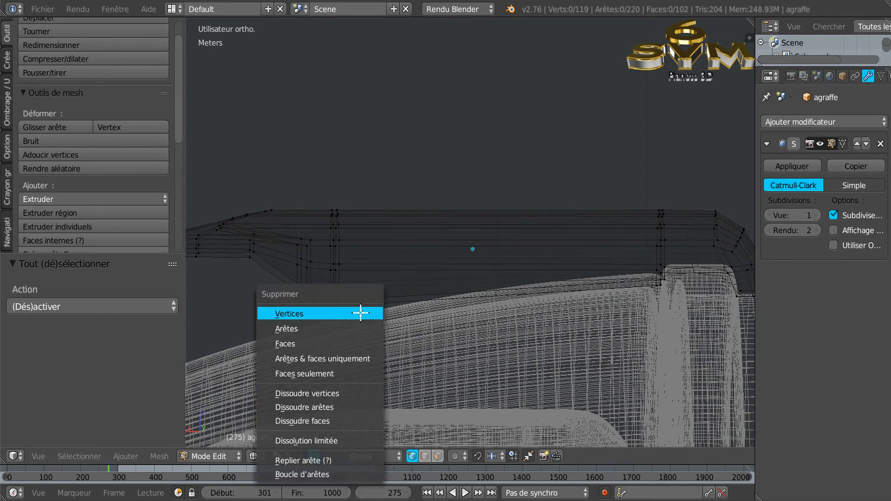
pyautogui.press('Escape')
pyautogui.press('c')
pyautogui.click(336, 305)
pyautogui.press('Escape')
pyautogui.press('Tab')
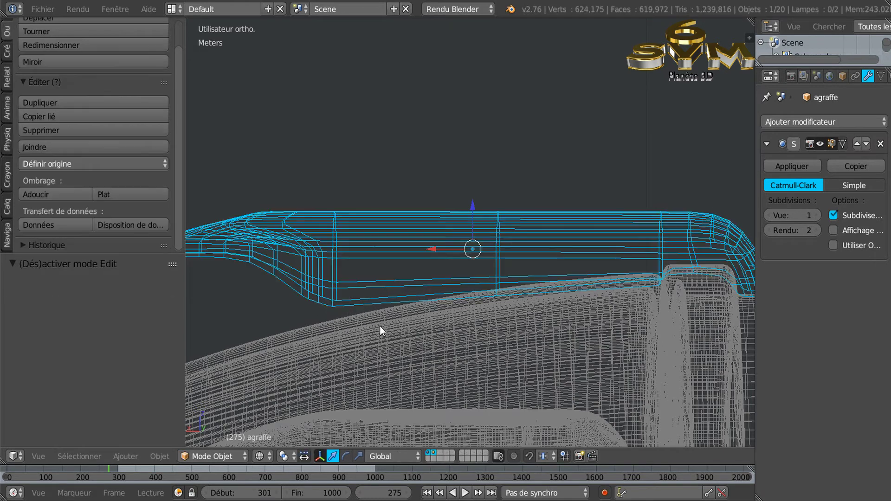
pyautogui.press('z')
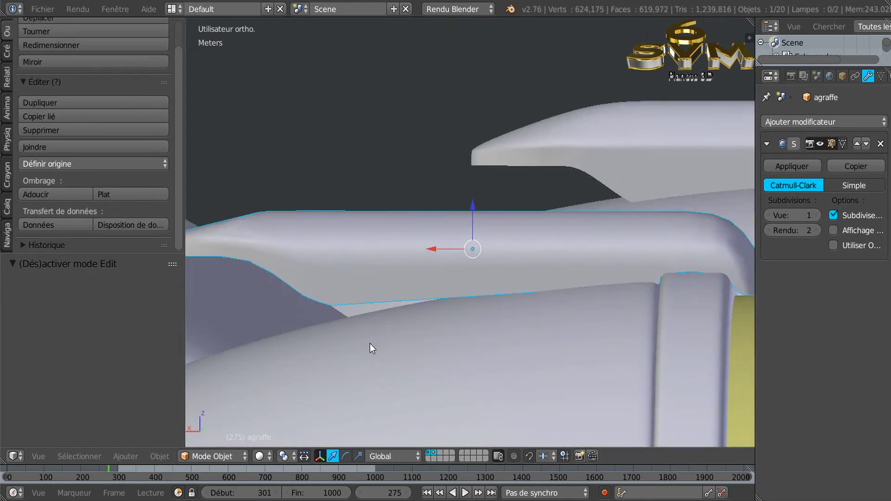
pyautogui.press('Tab')
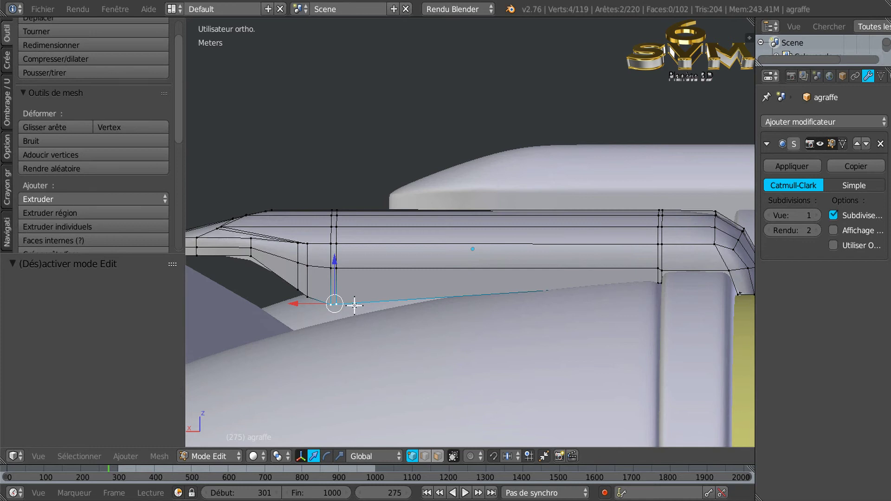
pyautogui.moveTo(403, 314); pyautogui.dragTo(352, 280, button='middle')
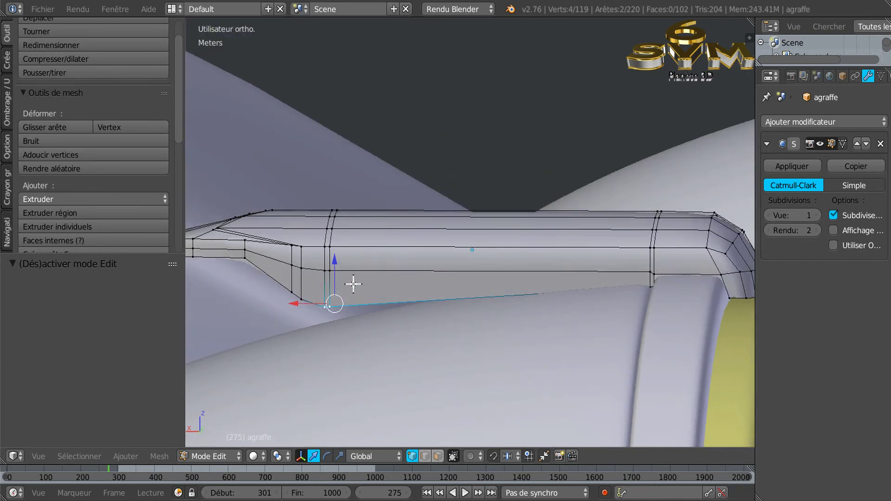
pyautogui.press('g')
pyautogui.press('z')
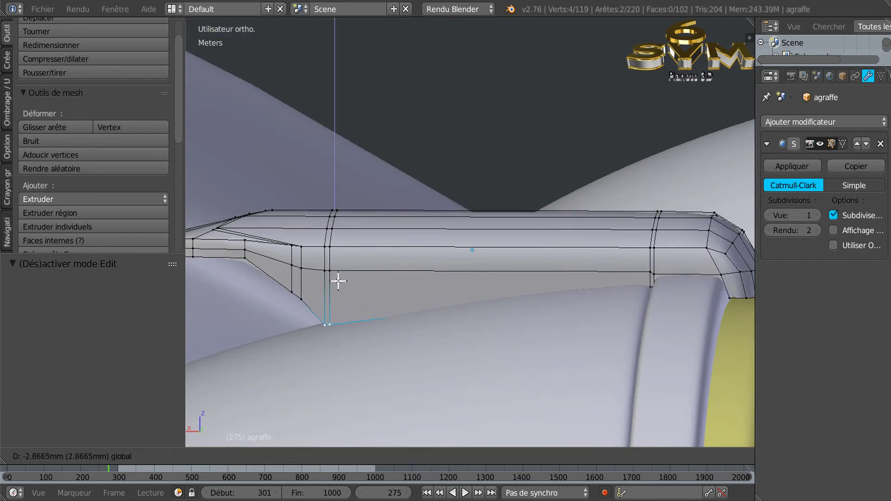
pyautogui.click(341, 287)
# Check the clip's fit on the shell and add four evenly spaced loop cuts across its straight middle section.
pyautogui.moveTo(342, 286); pyautogui.dragTo(460, 321, button='middle')
pyautogui.press('Tab')
pyautogui.scroll(6, 569, 319)
pyautogui.scroll(-6, 608, 322)
pyautogui.moveTo(608, 322); pyautogui.dragTo(405, 315, button='middle')
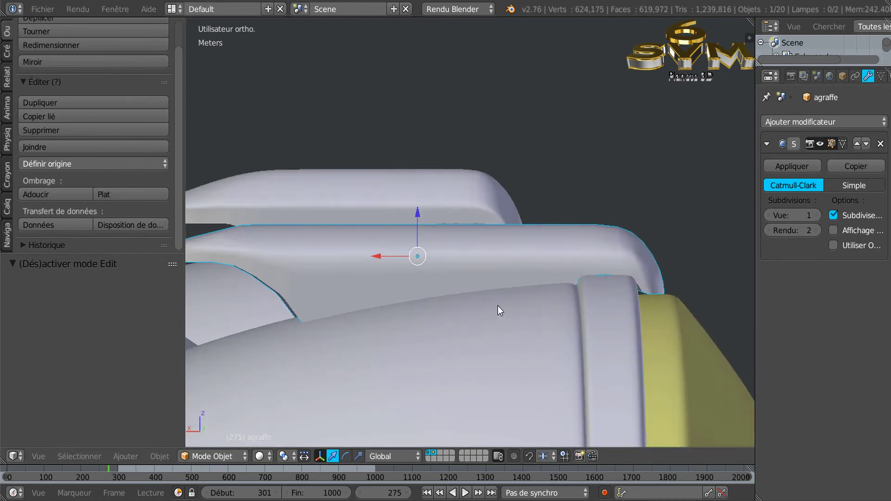
pyautogui.press('Tab')
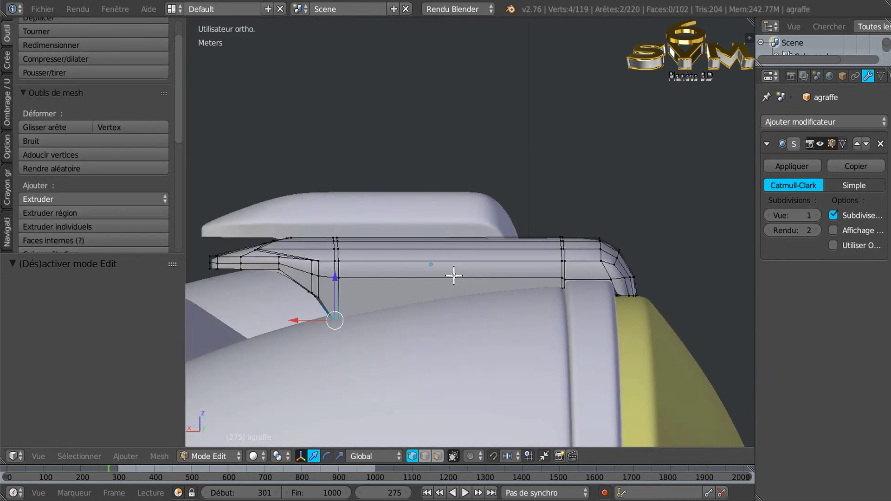
pyautogui.hotkey('ctrl', 'r')
pyautogui.scroll(2, 429, 283)
pyautogui.scroll(1, 429, 283)
pyautogui.click(430, 281)
pyautogui.rightClick(430, 282)
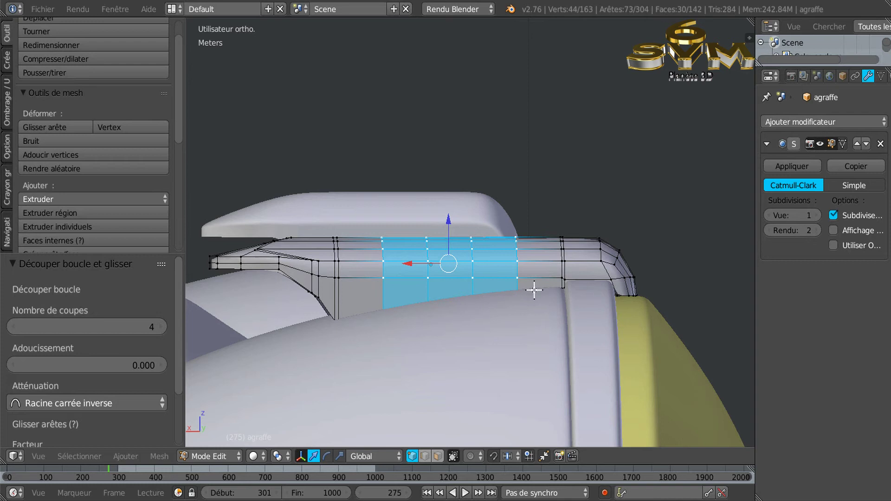
# Try to raise the whole edge loop nearest the chrome ring by 1.948 mm in Z.
pyautogui.scroll(1, 456, 325)
pyautogui.moveTo(428, 342)
pyautogui.mouseDown(button='middle')
pyautogui.moveTo(420, 427)
pyautogui.moveTo(427, 342)
pyautogui.moveTo(481, 336)
pyautogui.moveTo(433, 334)
pyautogui.mouseUp(button='middle')
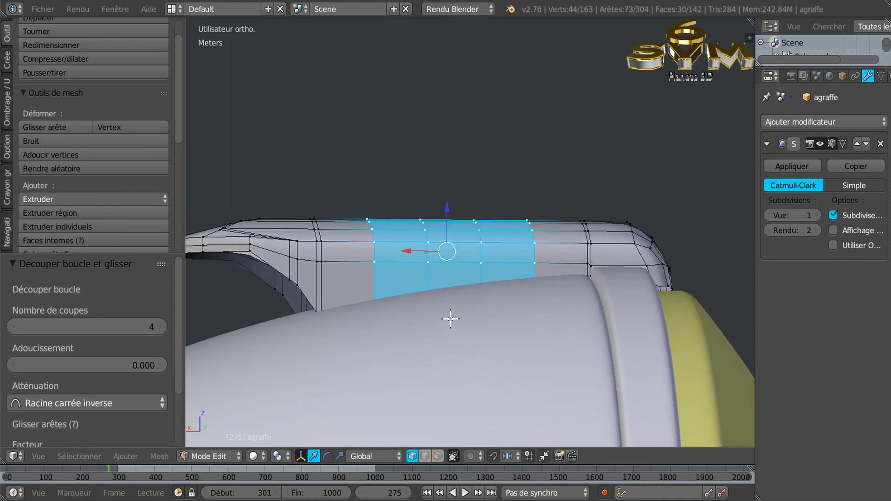
pyautogui.press('z')
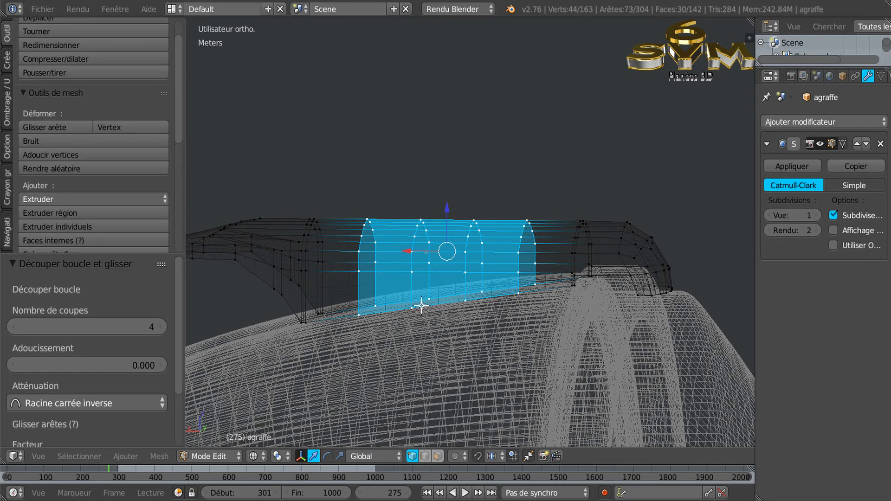
pyautogui.click(520, 293)
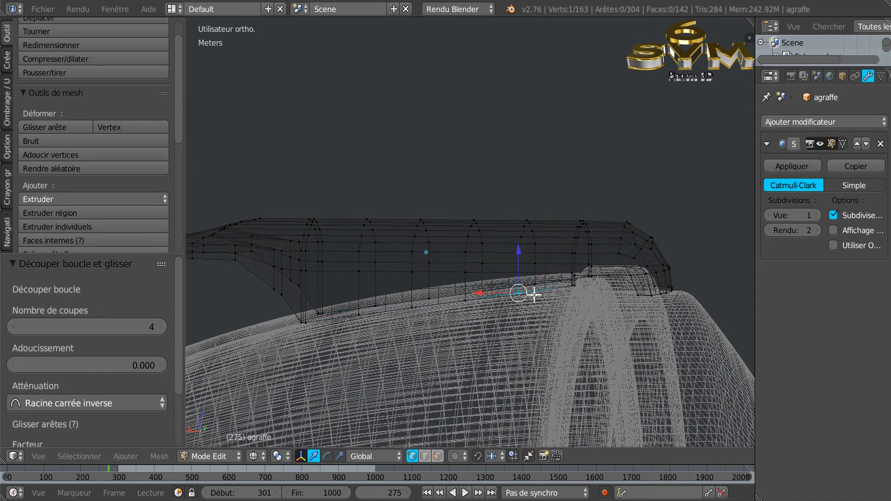
pyautogui.keyDown('ctrl'); pyautogui.click(534, 284); pyautogui.keyUp('ctrl')
pyautogui.press('z')
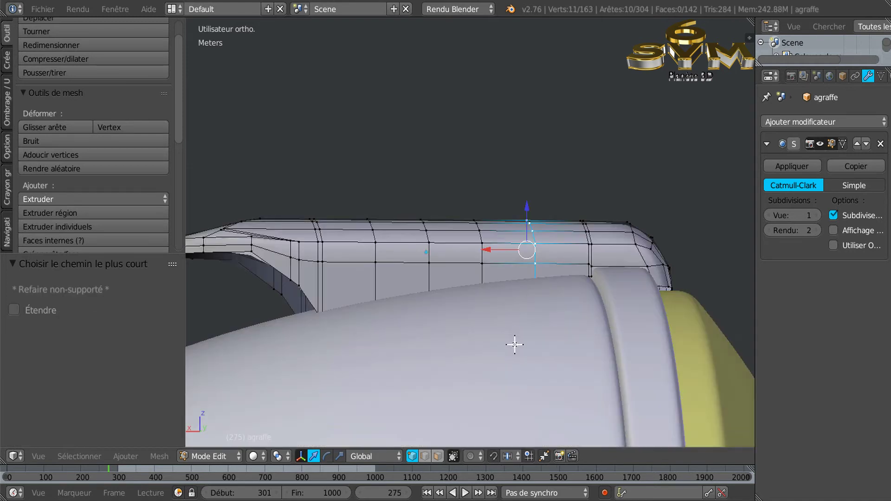
pyautogui.moveTo(538, 304); pyautogui.dragTo(535, 306, button='middle')
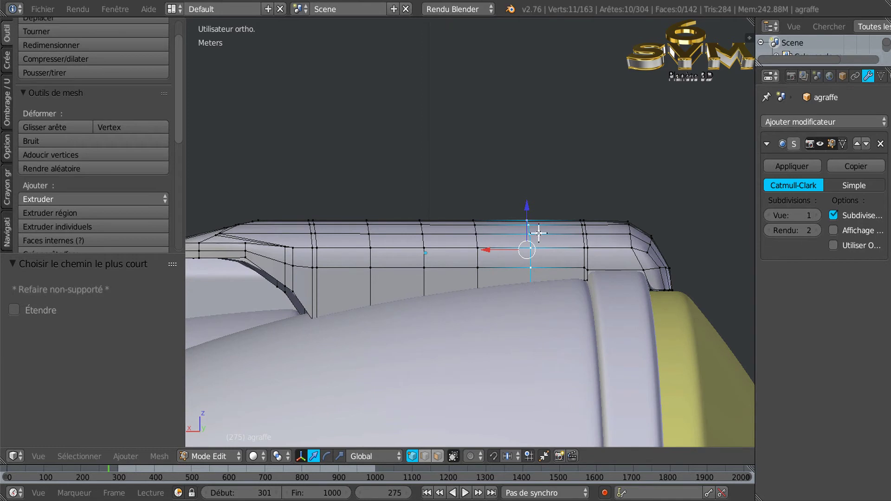
pyautogui.press('g')
pyautogui.press('z')
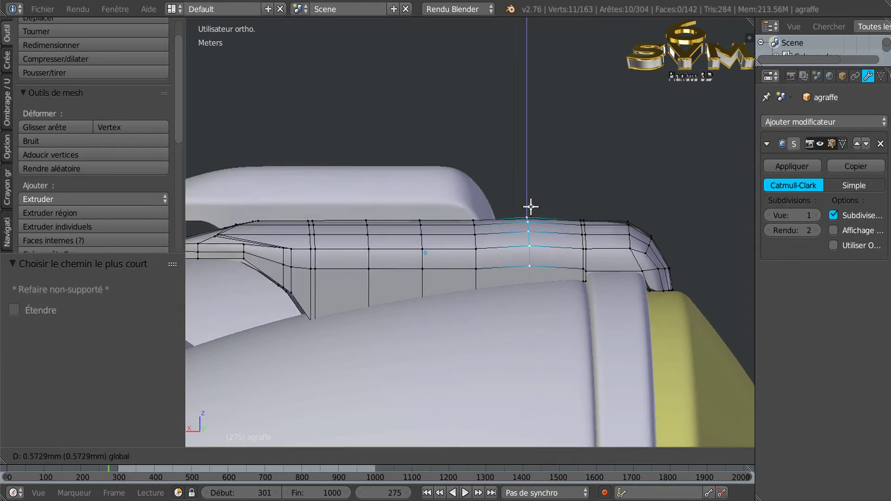
pyautogui.click(531, 200)
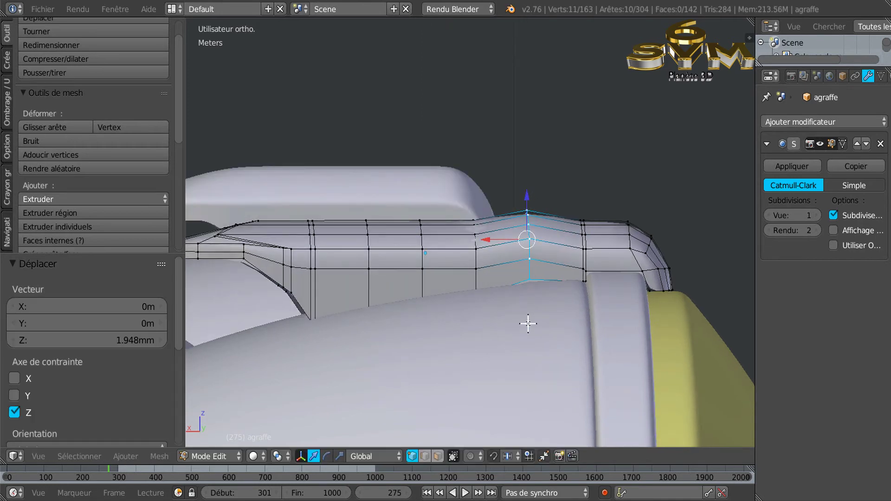
pyautogui.hotkey('ctrl', 'z')
pyautogui.press('Tab')
pyautogui.press('Tab')
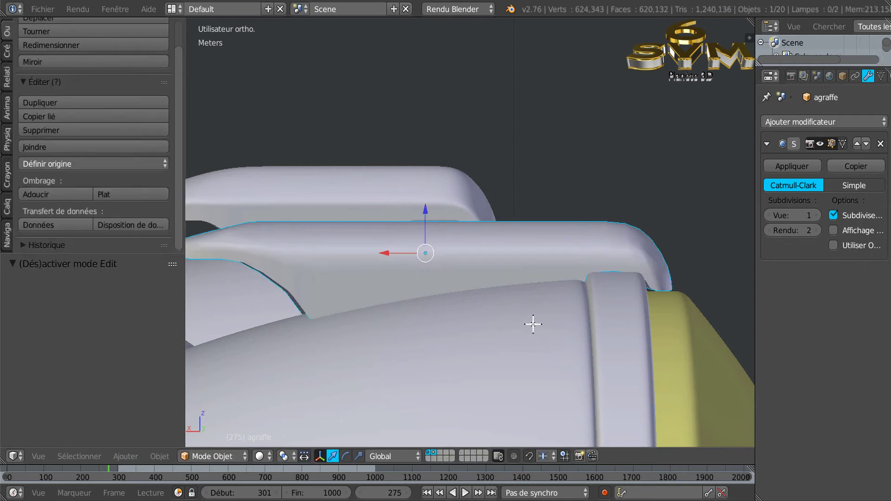
# Select the two bottom vertices of the new loop nearest the chrome ring and raise them 1.49 mm in Z.
pyautogui.press('z')
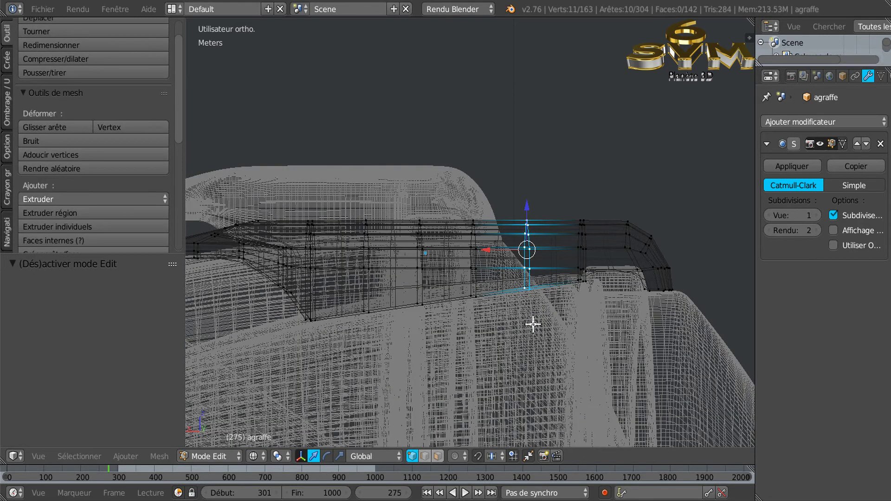
pyautogui.rightClick(526, 296)
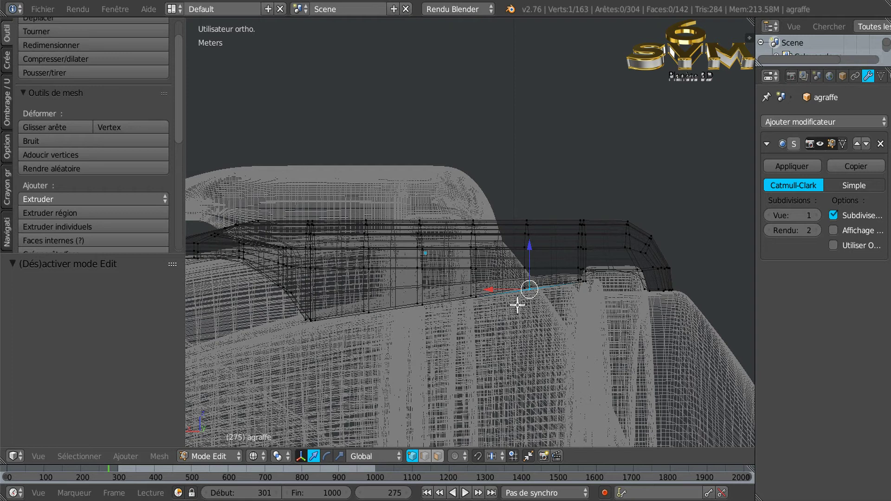
pyautogui.keyDown('shift'); pyautogui.rightClick(525, 288); pyautogui.keyUp('shift')
pyautogui.press('Tab')
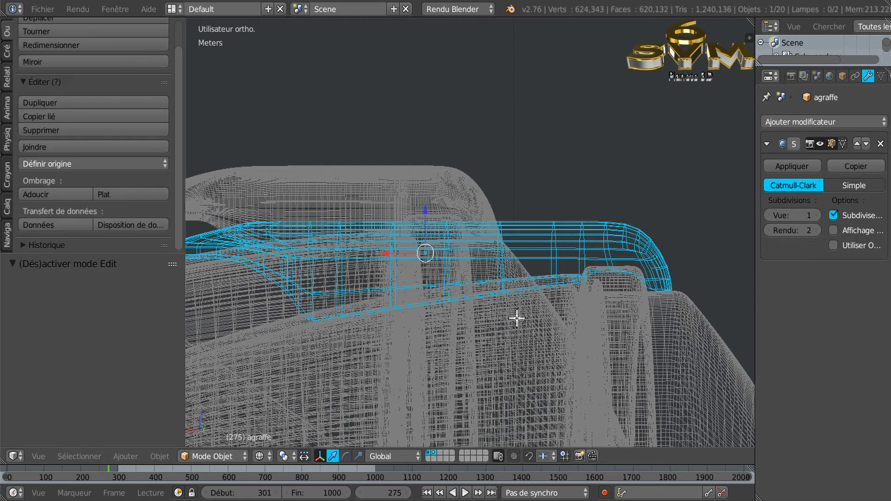
pyautogui.press('Tab')
pyautogui.press('z')
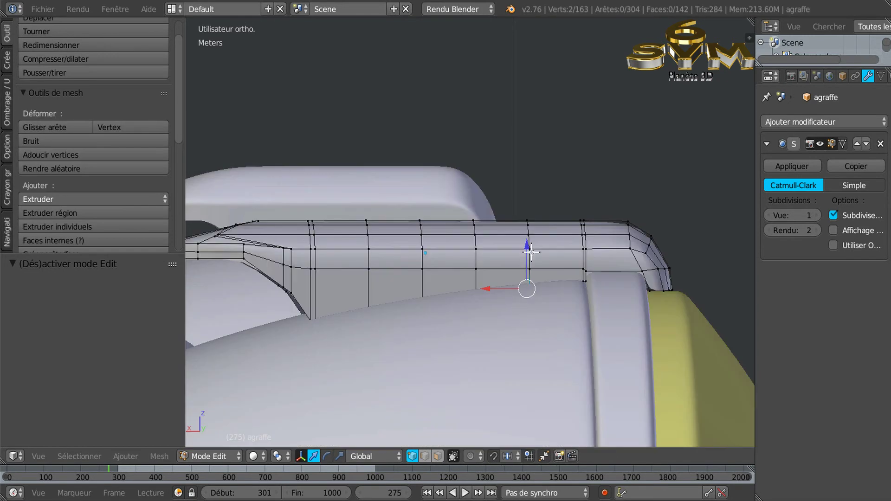
pyautogui.press('g')
pyautogui.press('z')
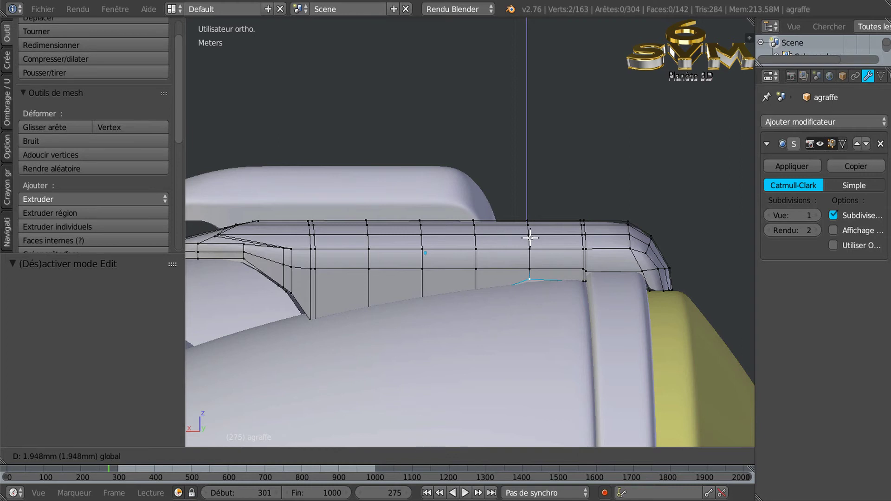
pyautogui.click(542, 342)
# Select the two bottom vertices of the second loop from the ring and raise them 2.418 mm in Z.
pyautogui.scroll(4, 536, 433)
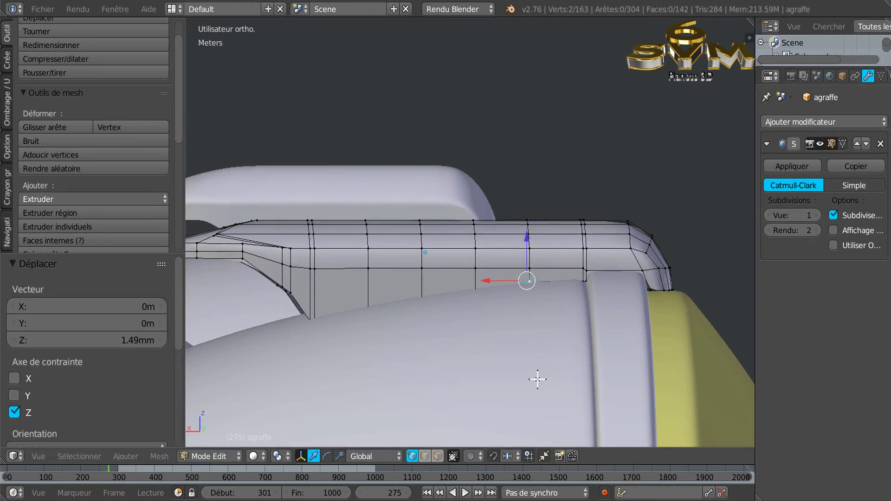
pyautogui.moveTo(522, 317); pyautogui.dragTo(523, 315, button='middle')
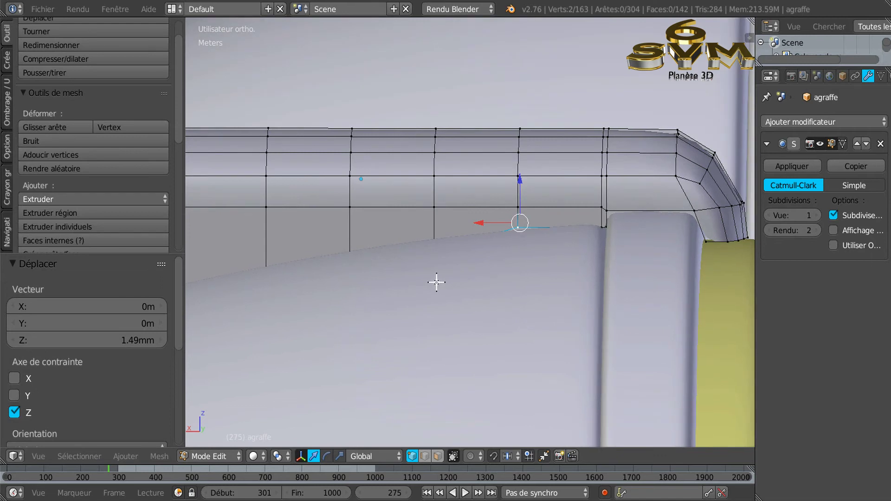
pyautogui.press('z')
pyautogui.rightClick(434, 250)
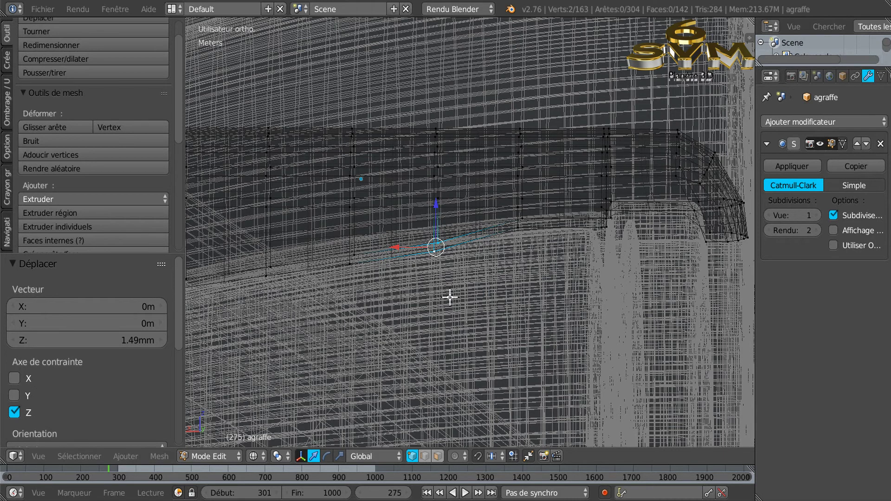
pyautogui.press('z')
pyautogui.moveTo(437, 206); pyautogui.dragTo(439, 187)
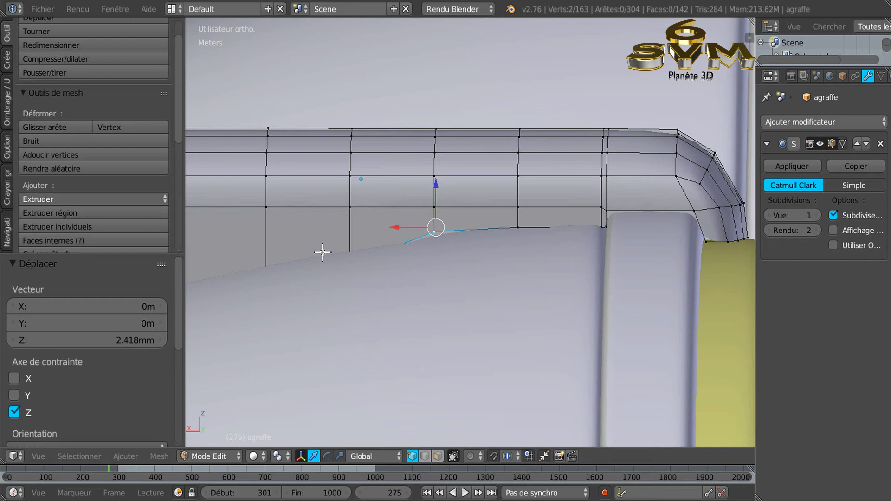
# Select the two bottom vertices of the third loop from the ring, raise them 2.638 mm in Z and lower them back 0.293 mm.
pyautogui.press('z')
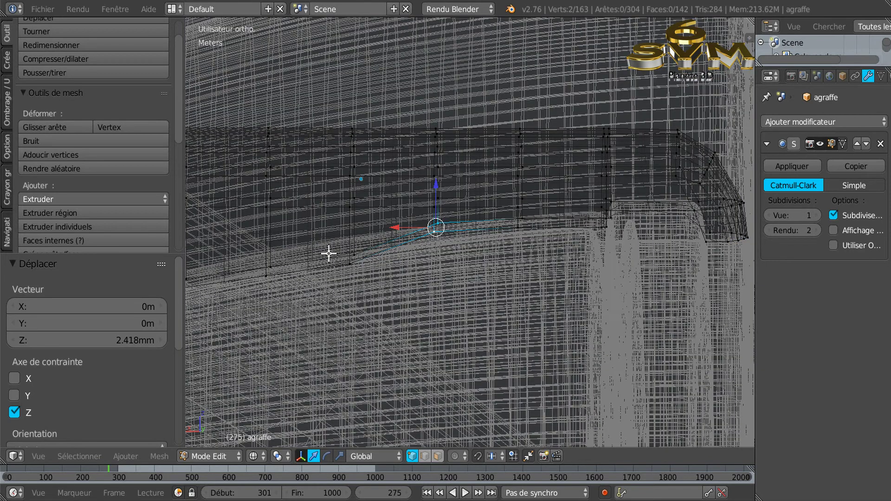
pyautogui.press('a')
pyautogui.rightClick(351, 264)
pyautogui.keyDown('ctrl'); pyautogui.rightClick(356, 250); pyautogui.keyUp('ctrl')
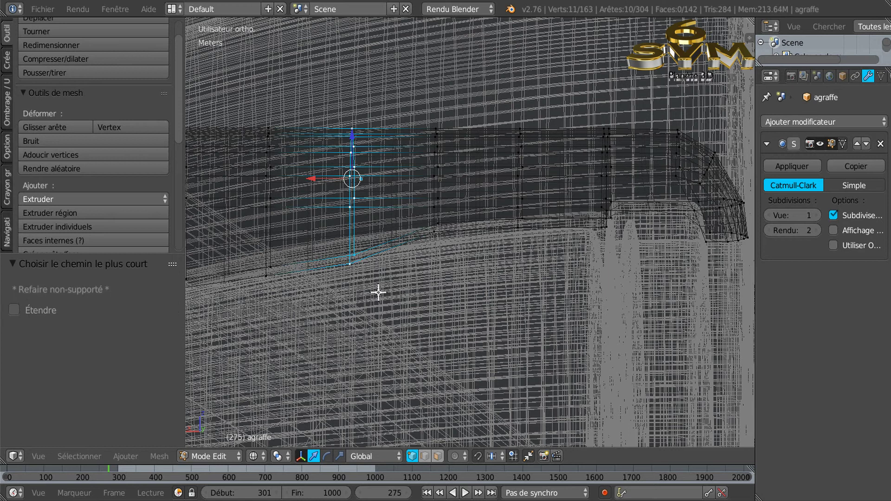
pyautogui.rightClick(356, 254)
pyautogui.keyDown('shift'); pyautogui.rightClick(353, 271); pyautogui.keyUp('shift')
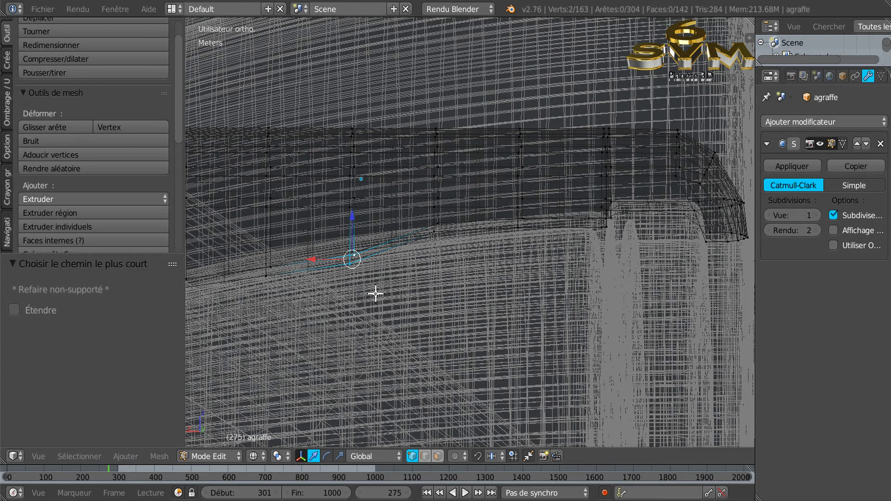
pyautogui.press('z')
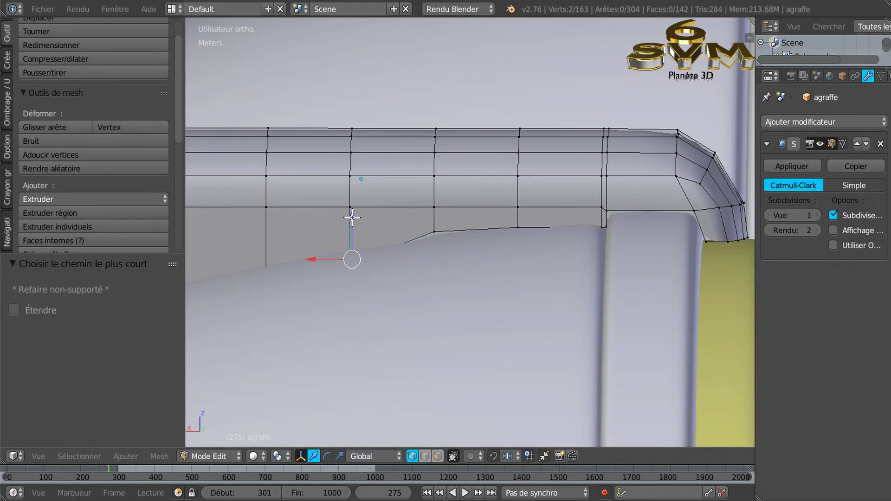
pyautogui.press('g')
pyautogui.press('z')
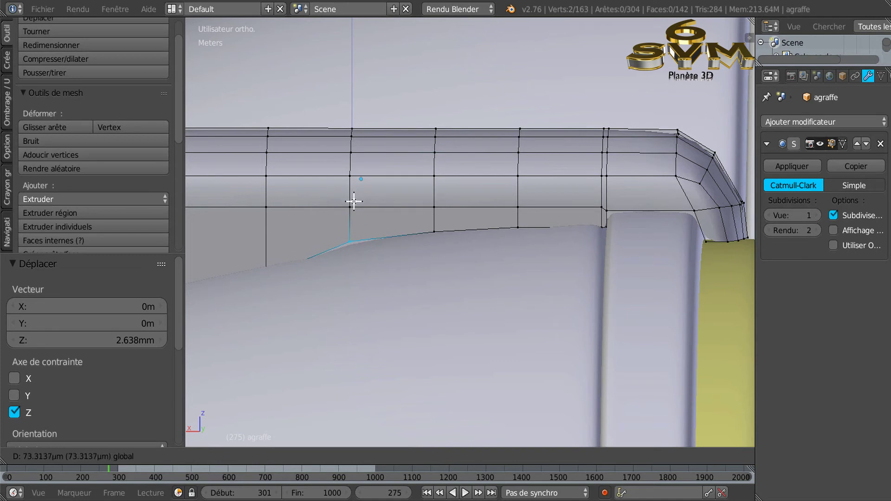
pyautogui.click(354, 202)
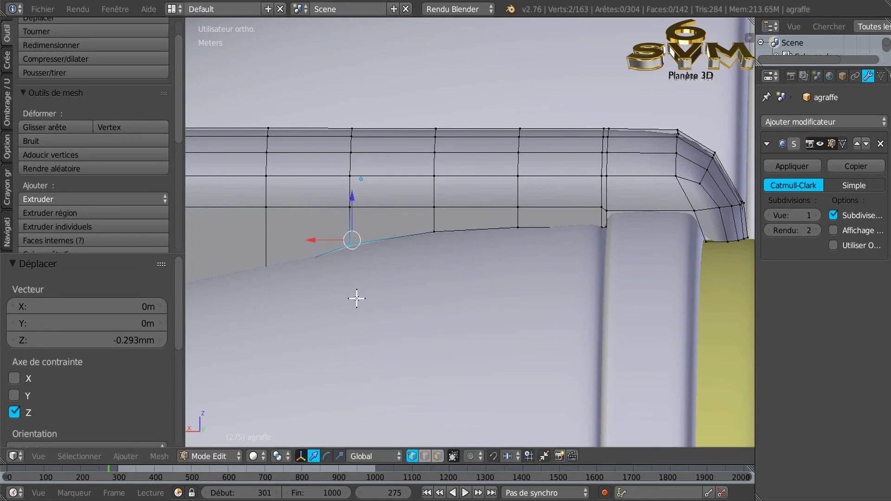
# Select the two bottom vertices of the fourth loop from the ring and raise them 1.832 mm in Z.
pyautogui.moveTo(388, 319); pyautogui.dragTo(507, 305, button='middle')
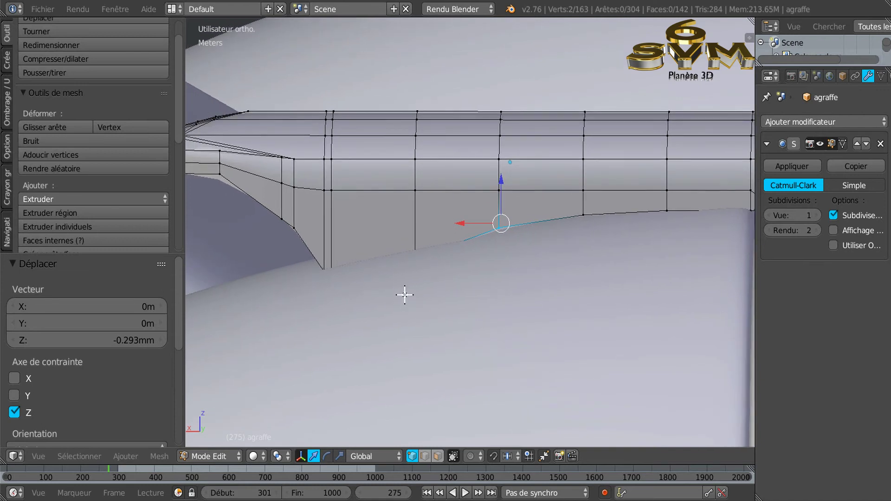
pyautogui.press('z')
pyautogui.press('a')
pyautogui.rightClick(416, 259)
pyautogui.keyDown('shift'); pyautogui.rightClick(422, 250); pyautogui.keyUp('shift')
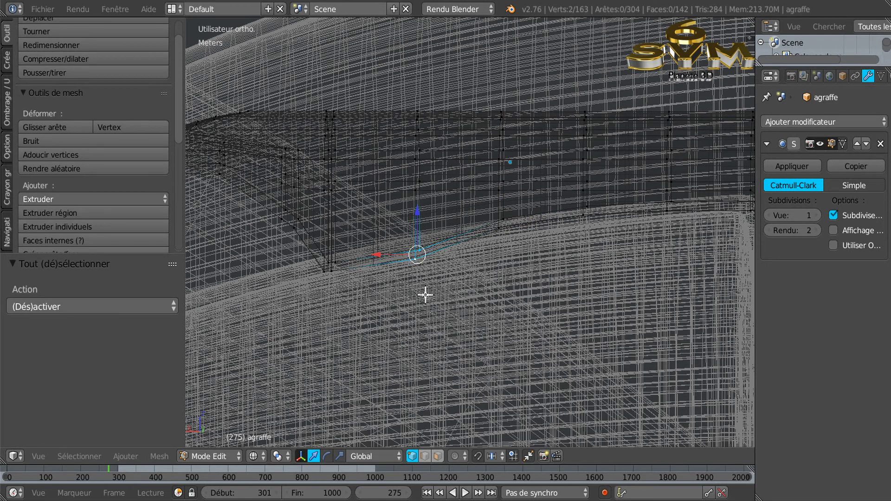
pyautogui.press('z')
pyautogui.press('g')
pyautogui.press('z')
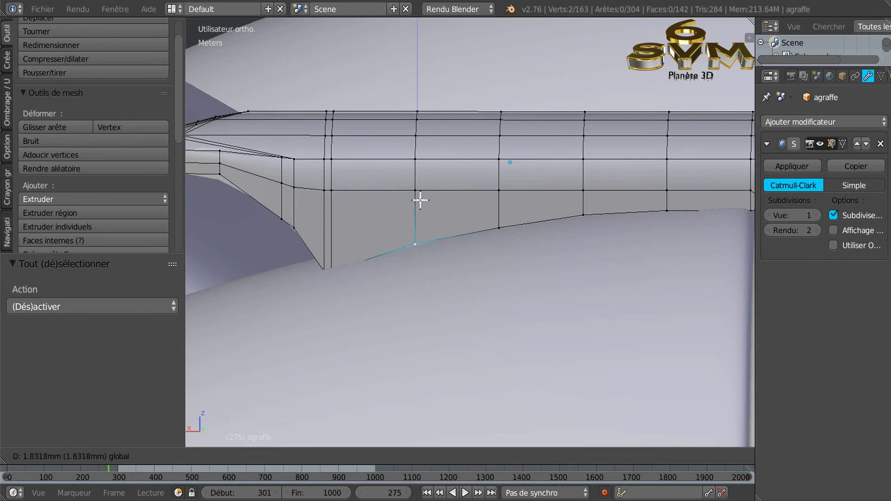
pyautogui.click(420, 200)
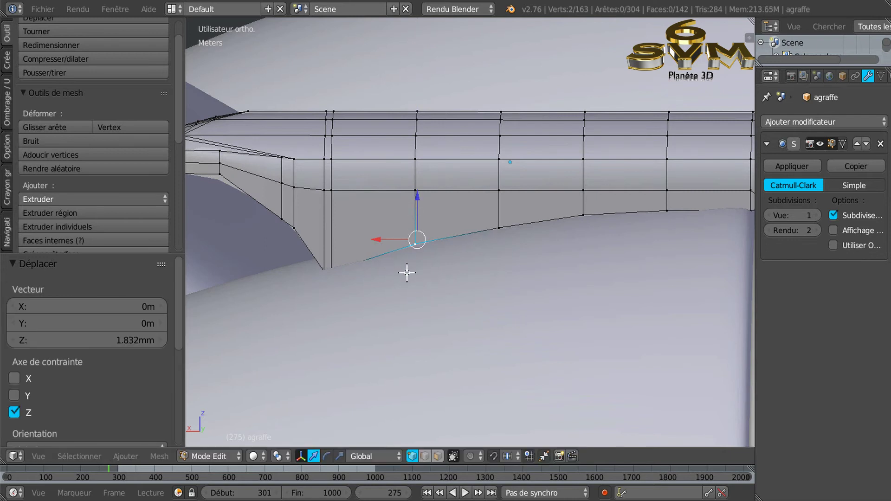
# Select the four bottom corner vertices at the clip's far end from the ring and raise them 0.879 mm in Z.
pyautogui.press('z')
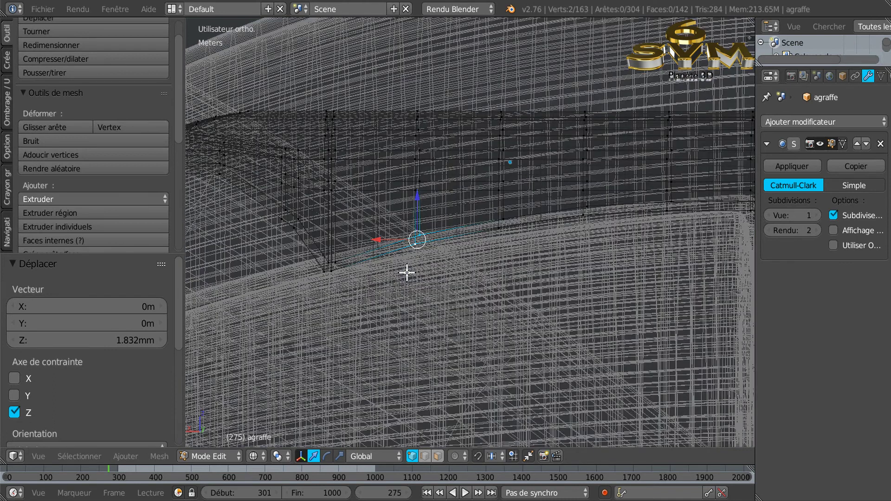
pyautogui.press('a')
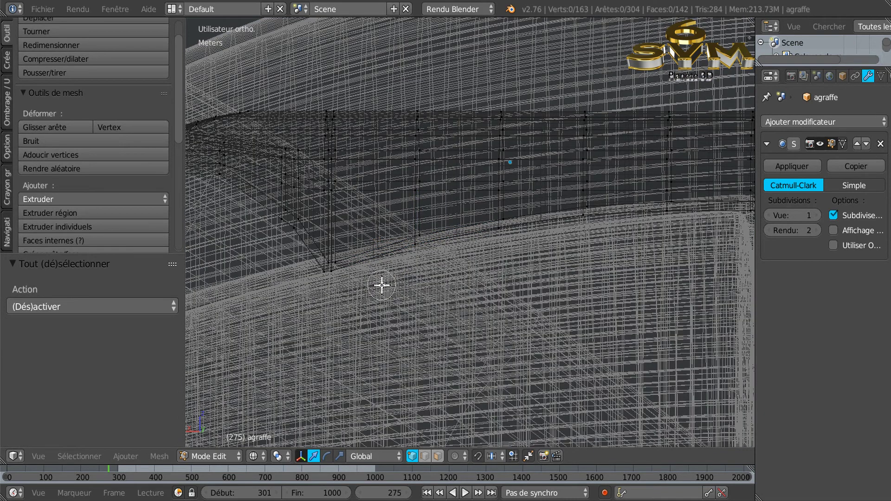
pyautogui.press('c')
pyautogui.click(329, 266)
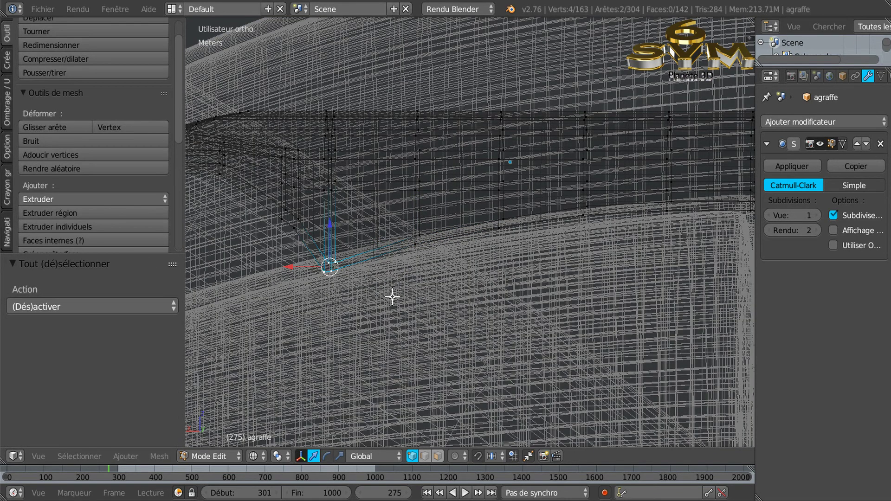
pyautogui.press('Escape')
pyautogui.press('a')
pyautogui.press('c')
pyautogui.click(327, 266)
pyautogui.press('Escape')
pyautogui.press('z')
pyautogui.press('g')
pyautogui.press('z')
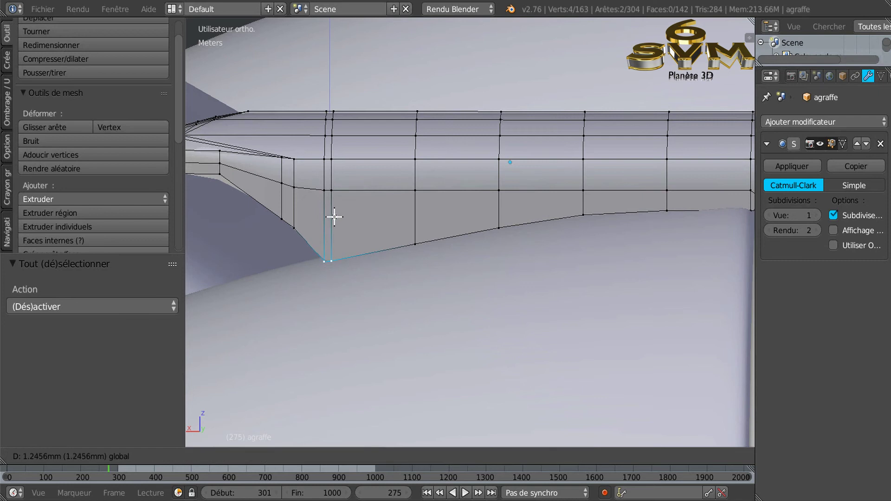
pyautogui.click(334, 220)
# Set the clip's Catmull-Clark subdivision level for the viewport to 3.
pyautogui.moveTo(334, 220); pyautogui.dragTo(464, 306, button='middle')
pyautogui.scroll(2, 475, 302)
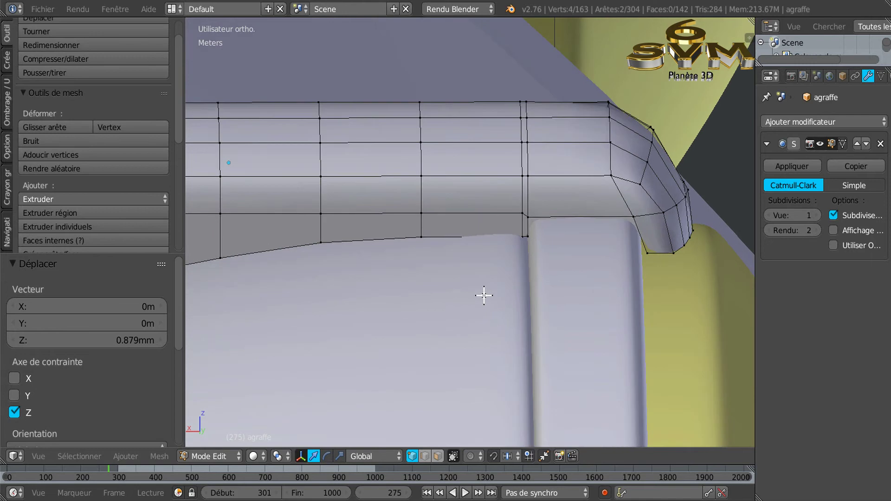
pyautogui.click(817, 216)
pyautogui.click(817, 216)
pyautogui.click(817, 216)
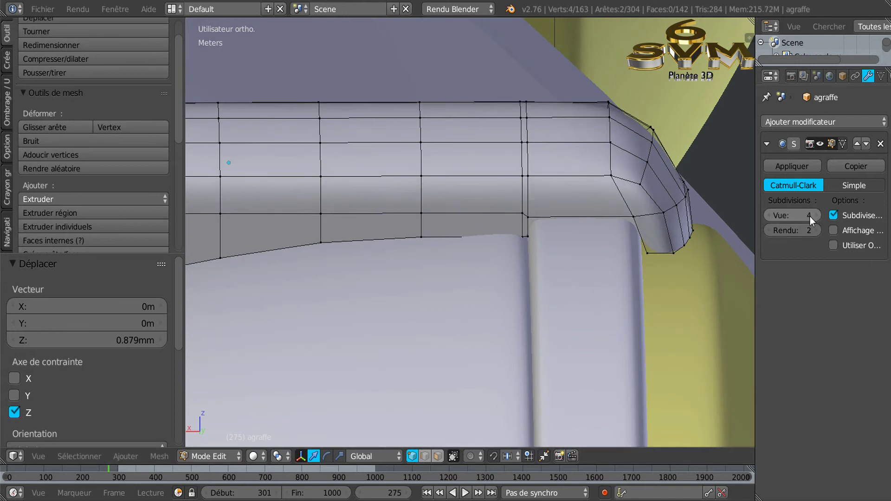
pyautogui.click(769, 216)
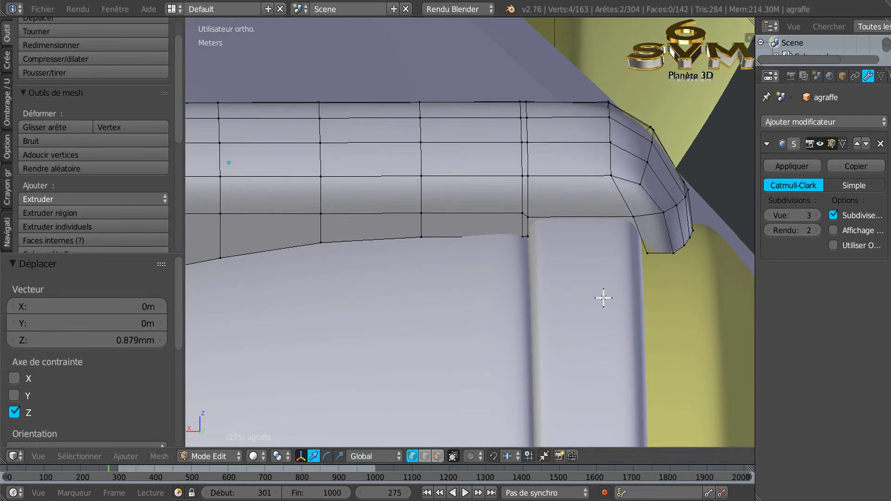
pyautogui.scroll(1, 526, 278)
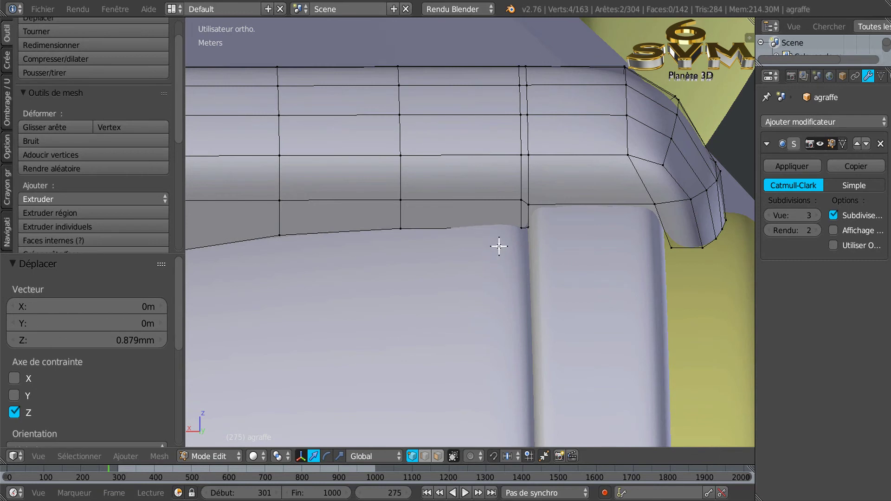
# Select the four bottom vertices beside the ring, two on each side of the clip, raise them slightly in Z and leave edit mode.
pyautogui.moveTo(509, 241)
pyautogui.mouseDown(button='middle')
pyautogui.moveTo(513, 225)
pyautogui.moveTo(430, 203)
pyautogui.mouseUp(button='middle')
pyautogui.rightClick(533, 193)
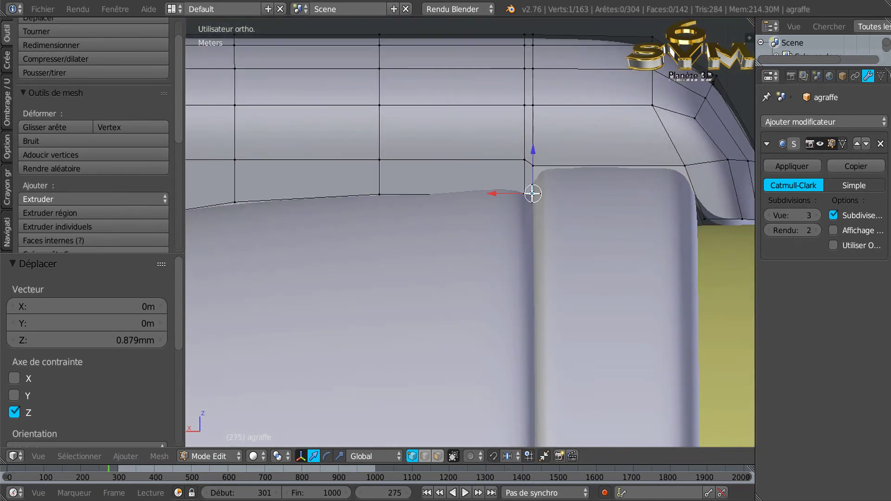
pyautogui.keyDown('shift'); pyautogui.rightClick(523, 193); pyautogui.keyUp('shift')
pyautogui.moveTo(620, 242); pyautogui.dragTo(366, 262, button='middle')
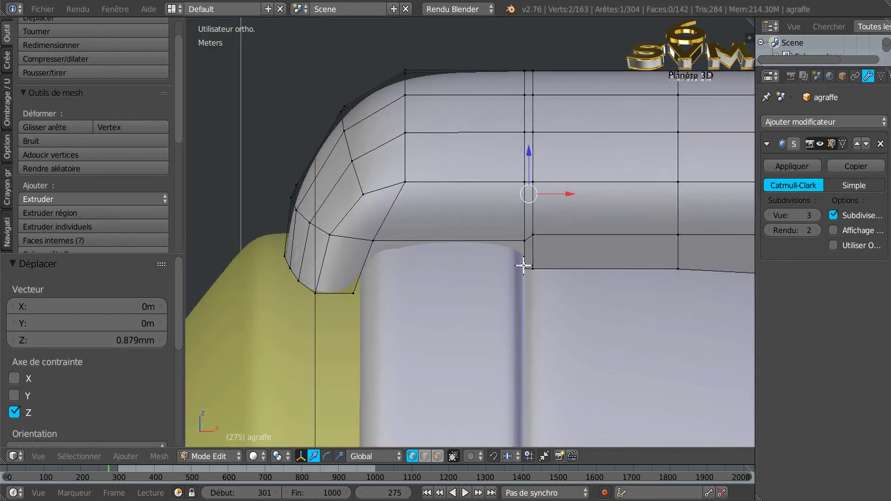
pyautogui.keyDown('shift'); pyautogui.rightClick(533, 268); pyautogui.keyUp('shift')
pyautogui.keyDown('shift'); pyautogui.rightClick(525, 268); pyautogui.keyUp('shift')
pyautogui.moveTo(430, 287); pyautogui.dragTo(649, 283, button='middle')
pyautogui.moveTo(530, 194); pyautogui.dragTo(530, 189)
pyautogui.moveTo(563, 229); pyautogui.dragTo(600, 257, button='middle')
pyautogui.press('Tab')
pyautogui.scroll(-3, 599, 257)
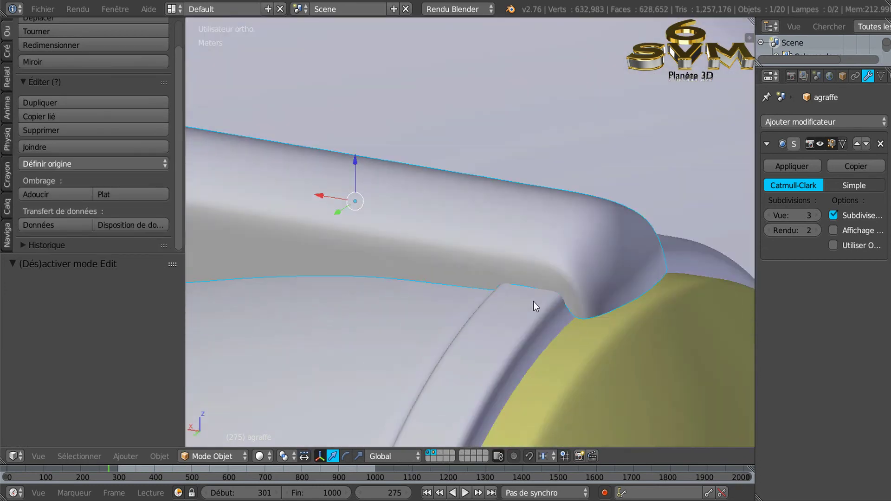
# Look at the headlight from above and set the viewport shading to Matériau.
pyautogui.moveTo(533, 304); pyautogui.dragTo(500, 294, button='middle')
pyautogui.scroll(-3, 512, 294)
pyautogui.moveTo(497, 345)
pyautogui.mouseDown(button='middle')
pyautogui.moveTo(477, 355)
pyautogui.moveTo(484, 354)
pyautogui.mouseUp(button='middle')
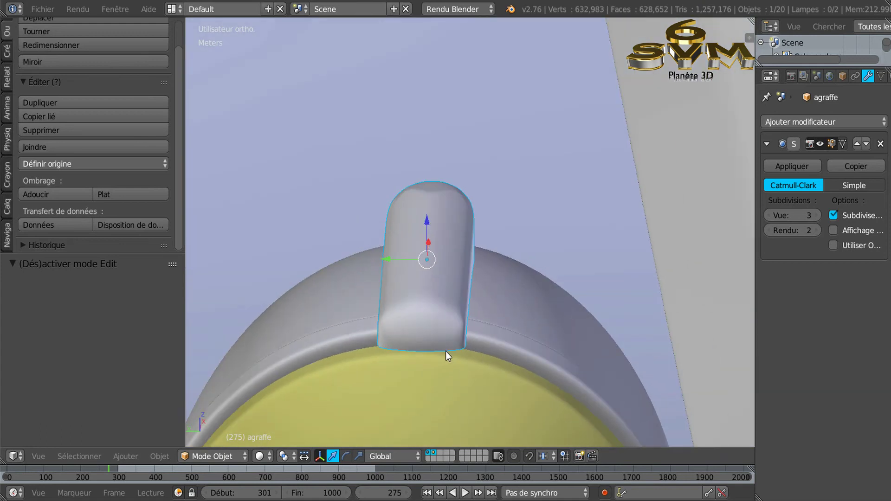
pyautogui.press('KP_7')
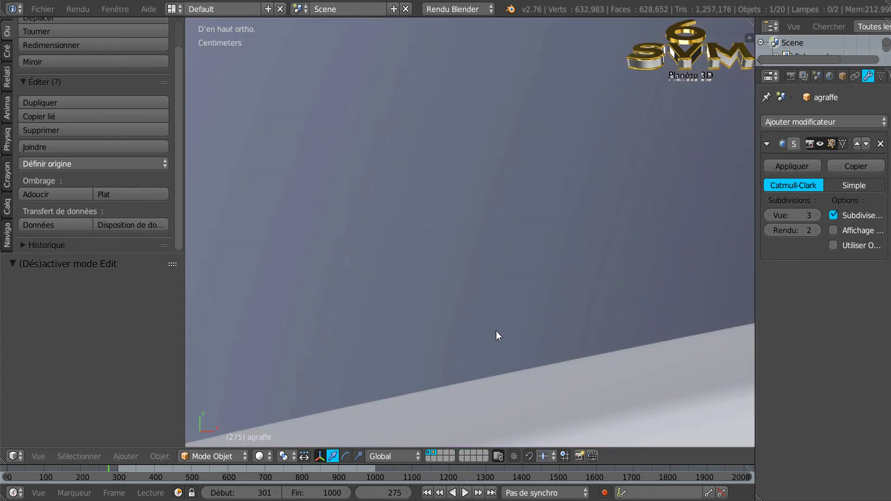
pyautogui.scroll(-8, 496, 330)
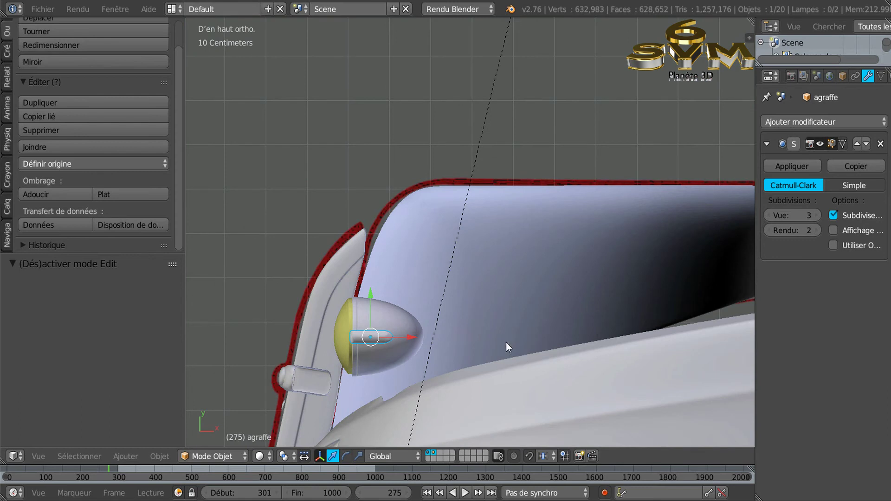
pyautogui.scroll(4, 312, 357)
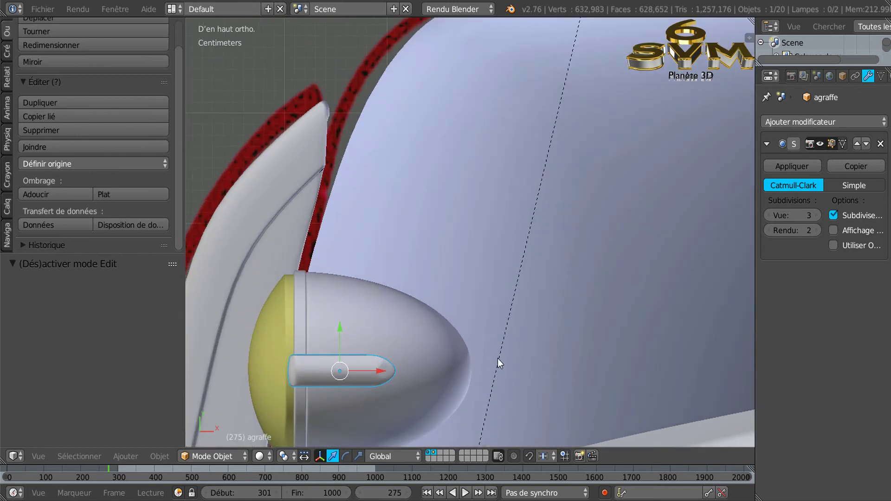
pyautogui.scroll(-2, 583, 257)
pyautogui.scroll(2, 352, 409)
pyautogui.click(260, 456)
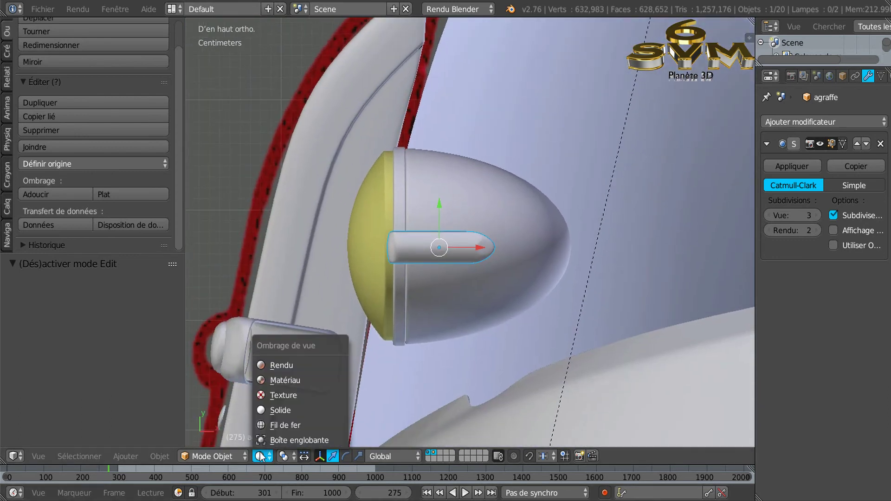
pyautogui.click(278, 380)
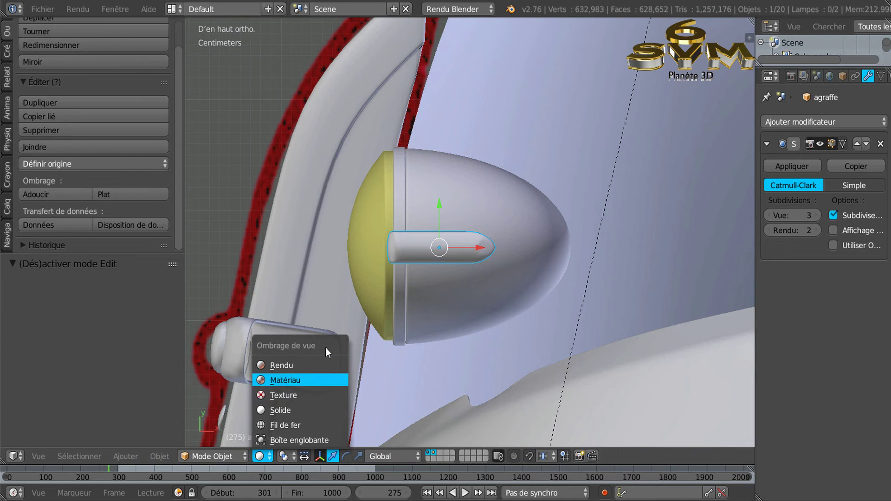
# Examine the chrome clip's fit on the headlight from above, from the side and from the front.
pyautogui.scroll(3, 362, 328)
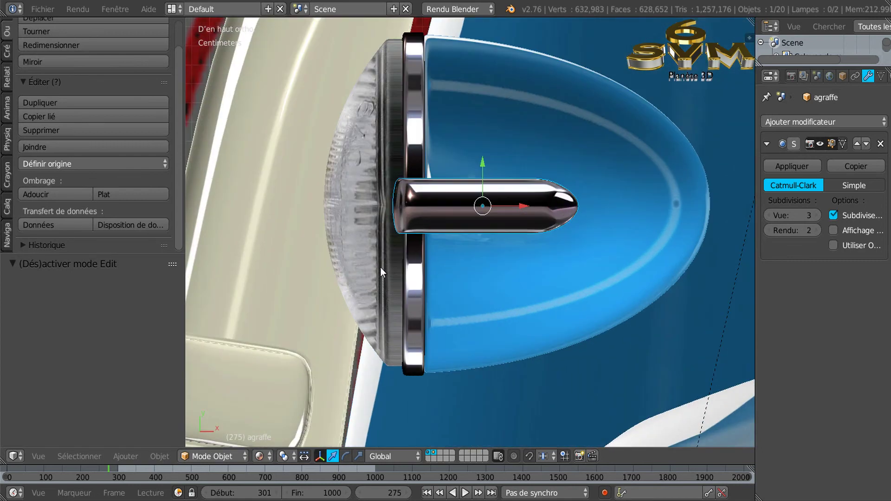
pyautogui.keyDown('shift'); pyautogui.moveTo(459, 338); pyautogui.dragTo(375, 284, button='middle'); pyautogui.keyUp('shift')
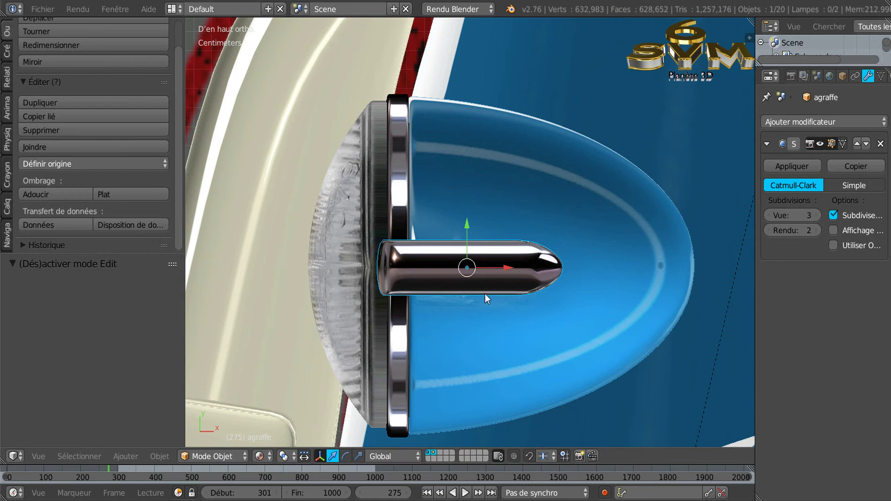
pyautogui.moveTo(467, 342); pyautogui.dragTo(502, 255, button='middle')
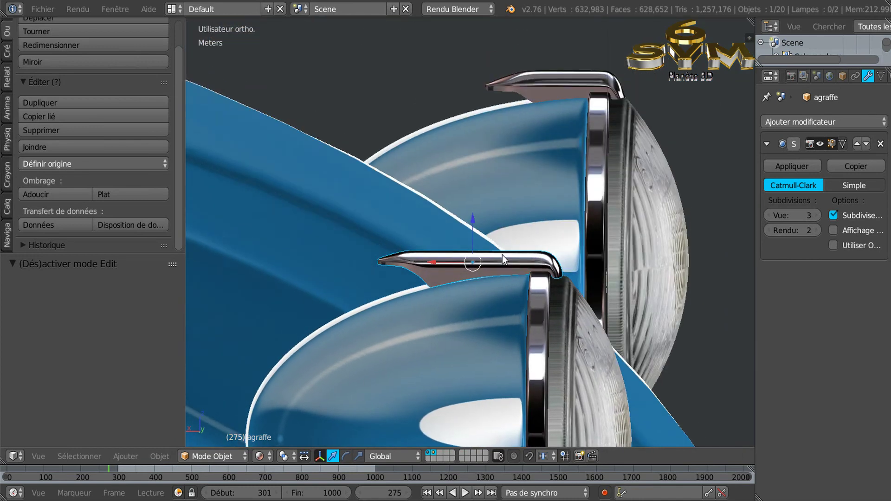
pyautogui.press('KP_6')
pyautogui.press('KP_6')
pyautogui.press('KP_6')
pyautogui.press('KP_6')
pyautogui.press('KP_6')
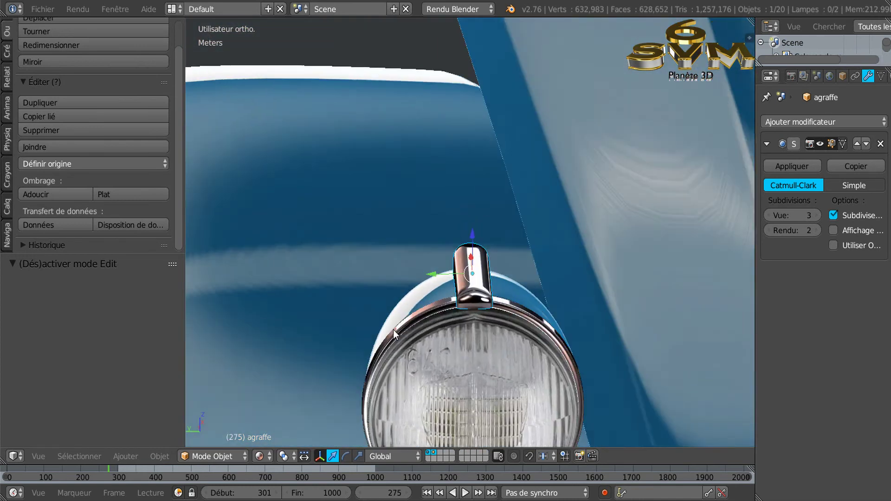
pyautogui.moveTo(393, 329); pyautogui.dragTo(540, 299, button='middle')
pyautogui.scroll(5, 519, 226)
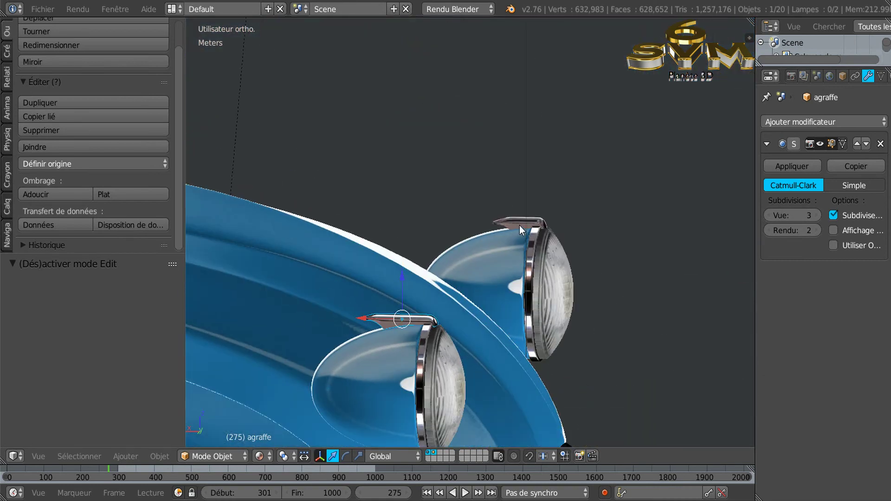
# Move the other headlight's old clip, agraffe.002, -22.558 cm in Y and hide it.
pyautogui.rightClick(523, 221)
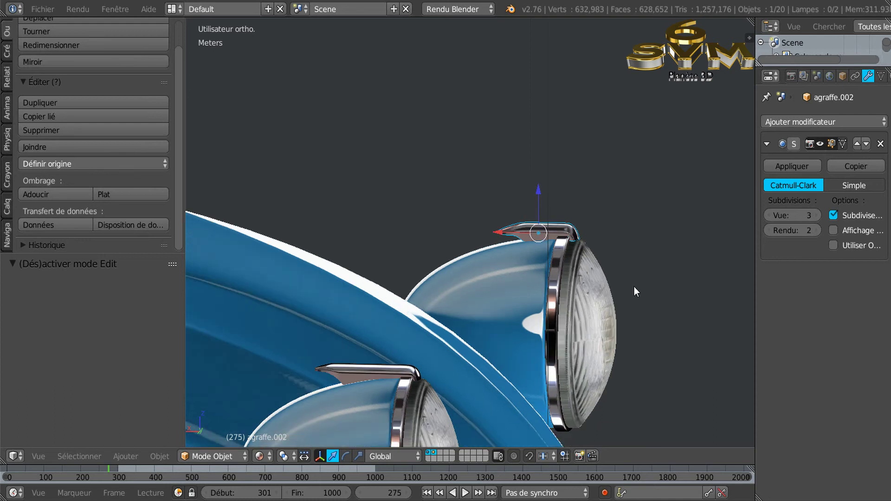
pyautogui.moveTo(644, 309); pyautogui.dragTo(454, 362, button='middle')
pyautogui.moveTo(426, 204); pyautogui.dragTo(656, 183)
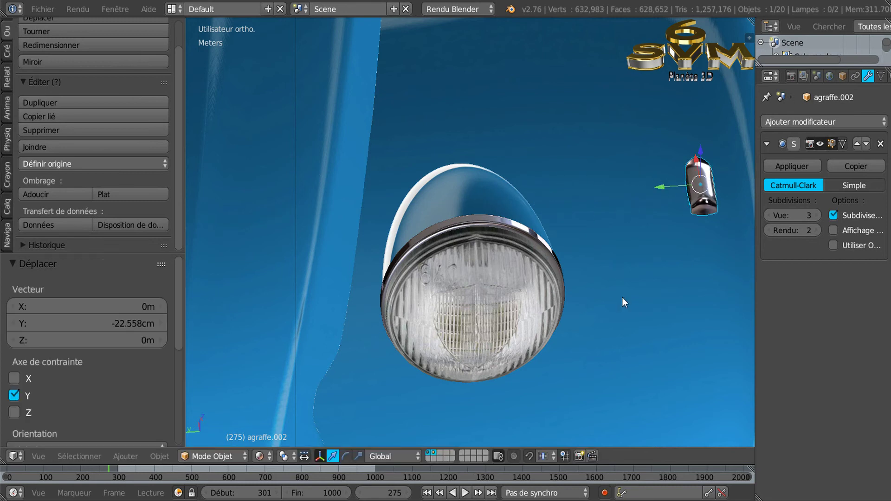
pyautogui.press('h')
# Duplicate the reshaped clip in place and move the copy along negative Y onto the other headlight, starting with -35.729 cm.
pyautogui.scroll(-2, 385, 357)
pyautogui.moveTo(385, 353); pyautogui.dragTo(510, 328, button='middle')
pyautogui.scroll(5, 439, 343)
pyautogui.scroll(-3, 439, 345)
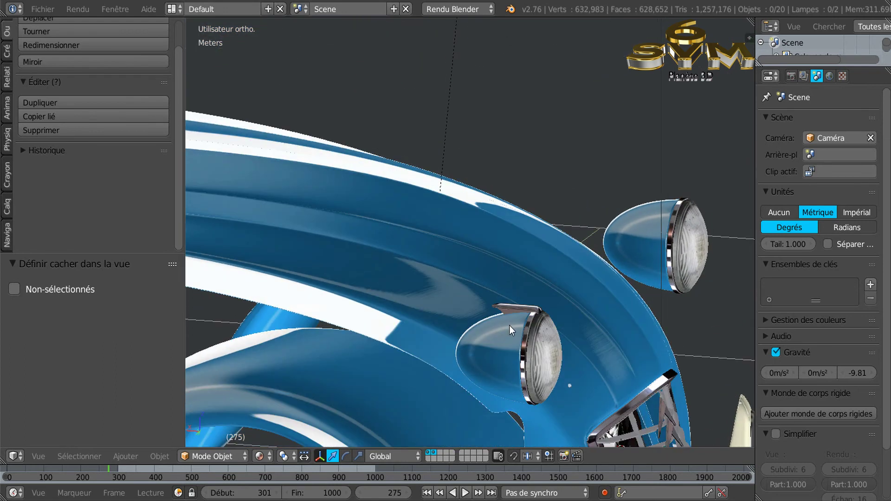
pyautogui.scroll(1, 510, 330)
pyautogui.rightClick(517, 305)
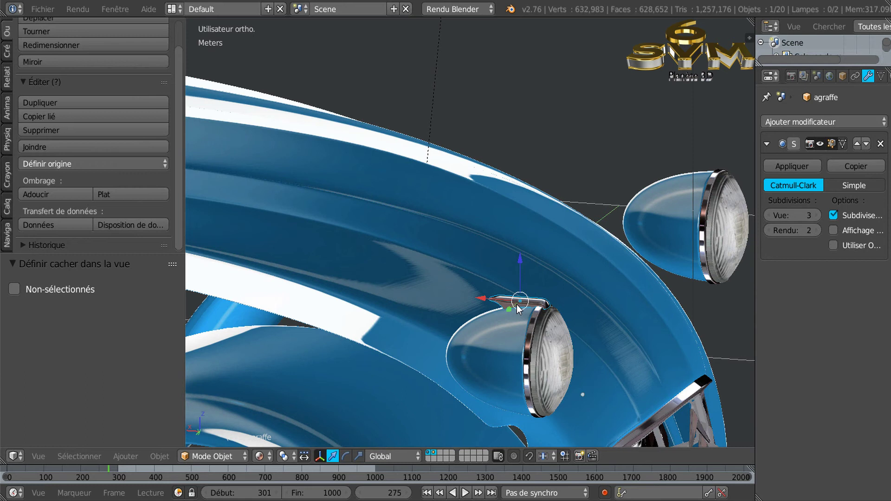
pyautogui.hotkey('shift', 'd')
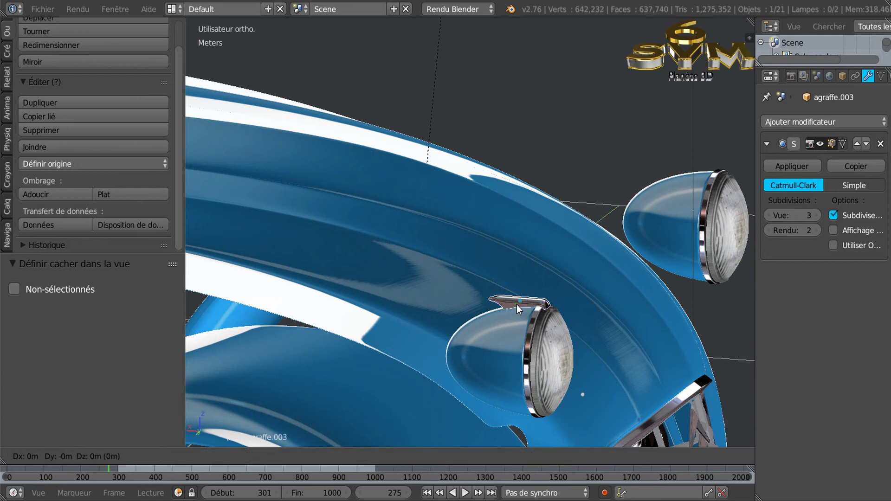
pyautogui.rightClick(549, 311)
pyautogui.moveTo(591, 328); pyautogui.dragTo(511, 327, button='middle')
pyautogui.moveTo(502, 320); pyautogui.dragTo(644, 302)
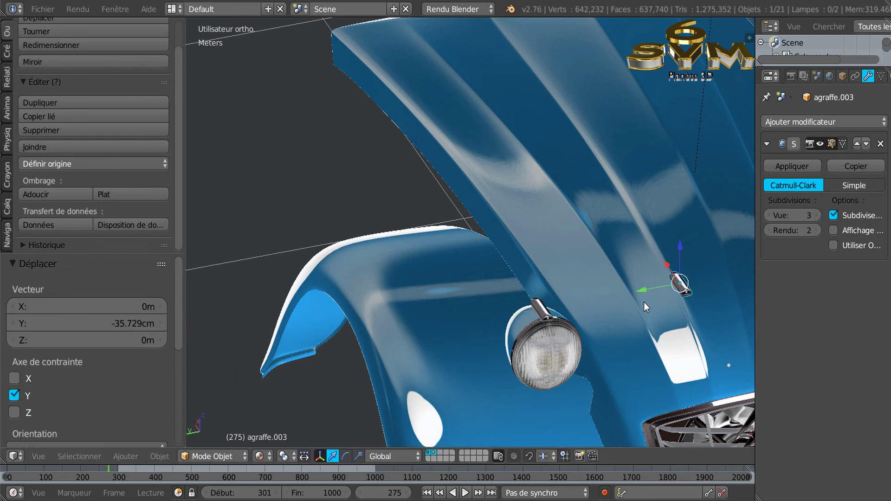
pyautogui.keyDown('shift'); pyautogui.moveTo(629, 339); pyautogui.dragTo(296, 320, button='middle'); pyautogui.keyUp('shift')
pyautogui.moveTo(301, 299); pyautogui.dragTo(557, 276)
# Fine-tune the duplicated clip's position on the other headlight by moving it 5.478 mm in Y.
pyautogui.moveTo(577, 358); pyautogui.dragTo(631, 322, button='middle')
pyautogui.scroll(2, 639, 379)
pyautogui.moveTo(520, 238); pyautogui.dragTo(514, 241)
pyautogui.moveTo(626, 308); pyautogui.dragTo(523, 228, button='middle')
pyautogui.moveTo(527, 281); pyautogui.dragTo(544, 273, button='middle')
pyautogui.scroll(3, 531, 221)
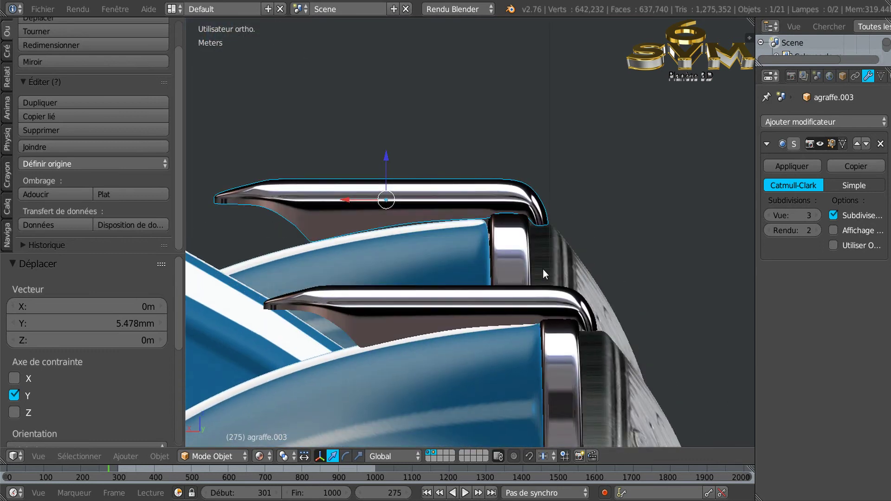
# Reduce the duplicated clip's viewport subdivision level to 0, select all objects and switch briefly to wireframe display.
pyautogui.click(767, 215)
pyautogui.click(767, 215)
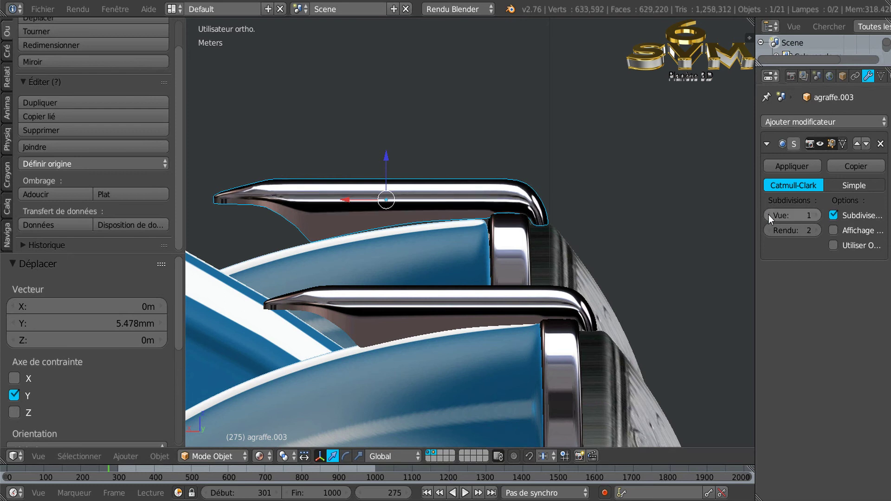
pyautogui.click(769, 215)
pyautogui.press('a')
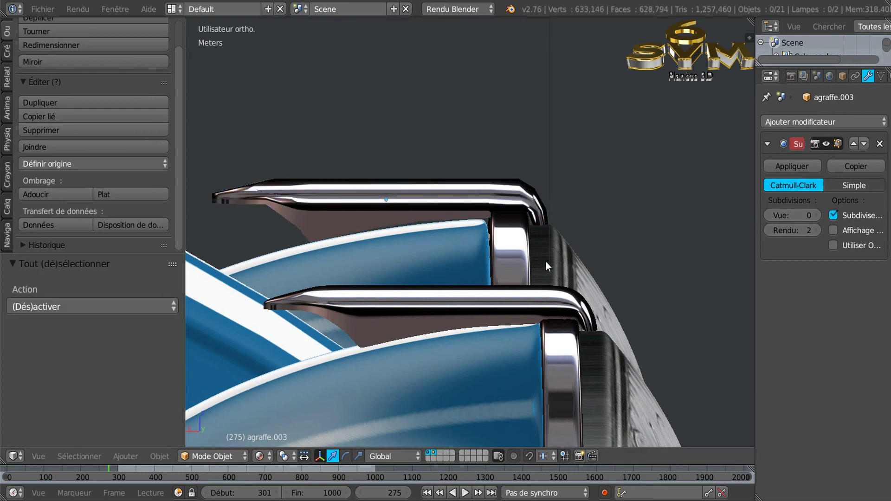
pyautogui.press('z')
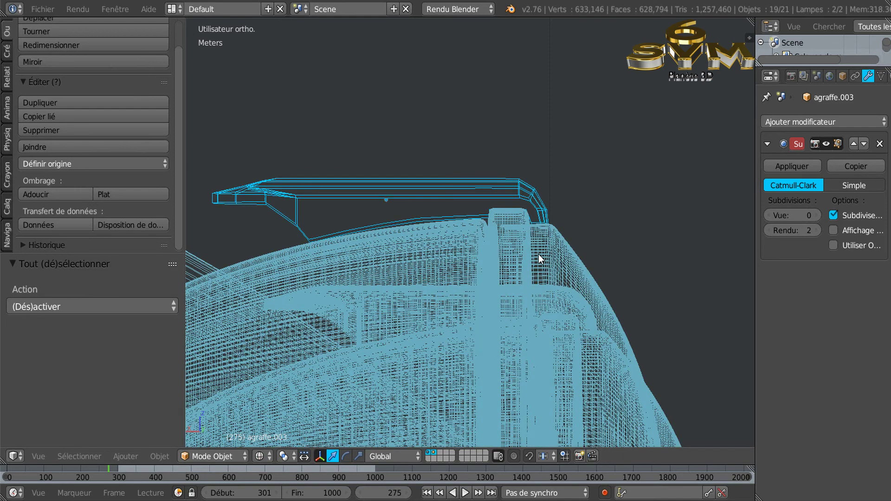
pyautogui.press('z')
pyautogui.moveTo(541, 254)
pyautogui.mouseDown(button='middle')
pyautogui.moveTo(545, 270)
pyautogui.moveTo(541, 262)
pyautogui.mouseUp(button='middle')
pyautogui.moveTo(592, 252); pyautogui.dragTo(535, 256, button='middle')
pyautogui.scroll(-4, 535, 256)
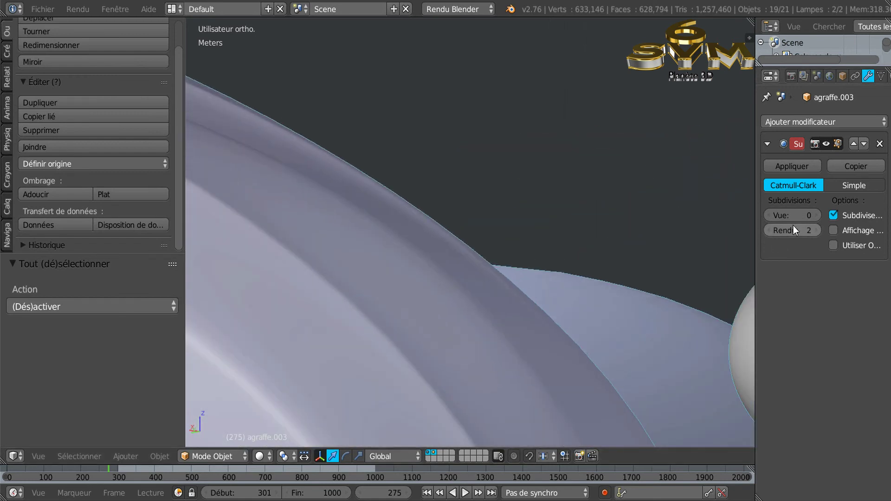
# Raise the duplicated clip's viewport subdivision level to 1 and then to 3 while comparing its shape on the headlight.
pyautogui.click(817, 215)
pyautogui.moveTo(696, 301); pyautogui.dragTo(470, 336, button='middle')
pyautogui.scroll(-3, 529, 295)
pyautogui.scroll(5, 437, 343)
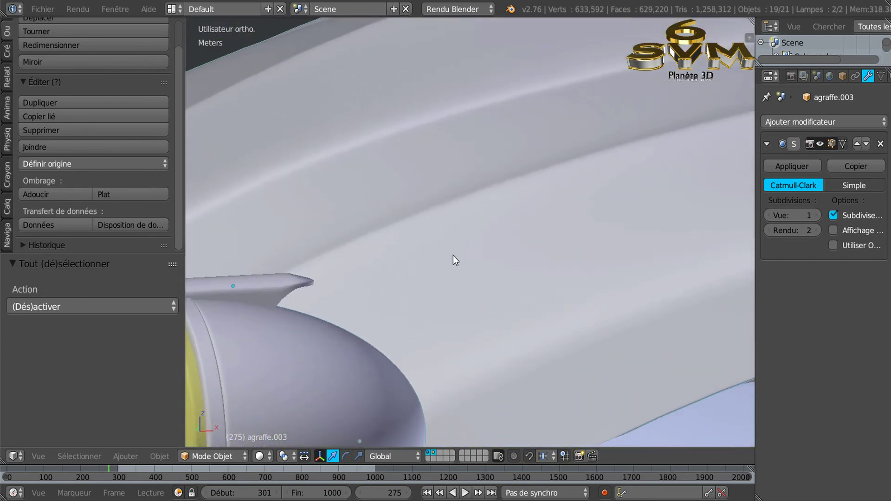
pyautogui.keyDown('shift'); pyautogui.moveTo(424, 340); pyautogui.dragTo(679, 268, button='middle'); pyautogui.keyUp('shift')
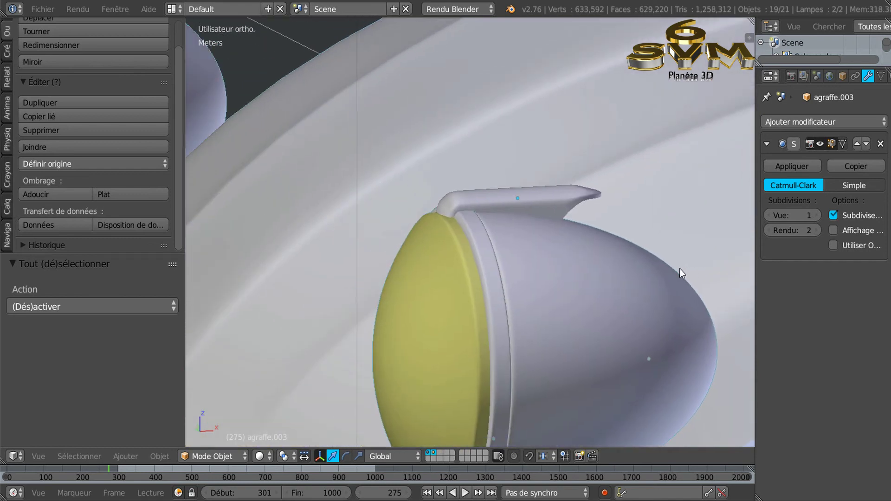
pyautogui.moveTo(551, 289); pyautogui.dragTo(567, 280, button='middle')
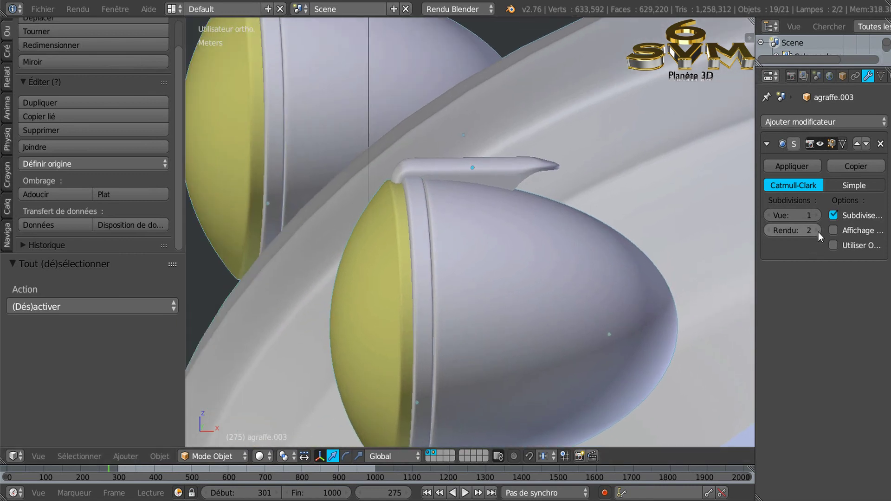
pyautogui.click(814, 216)
pyautogui.click(814, 215)
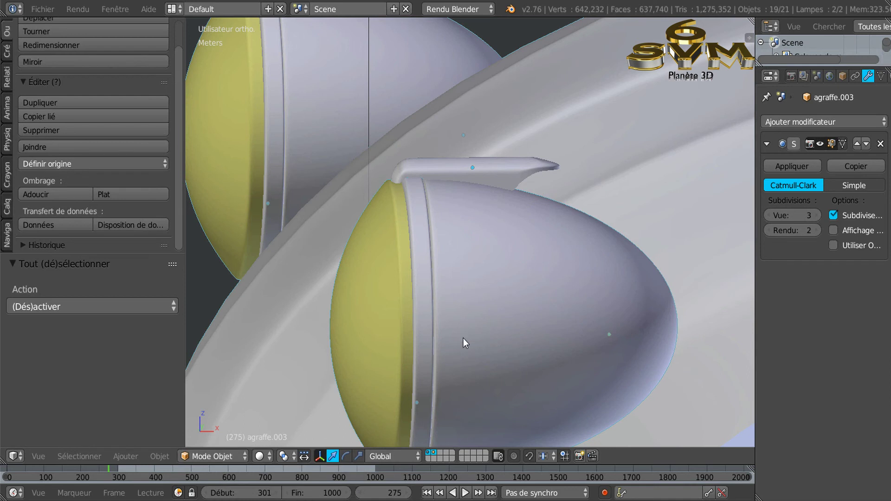
# Set the viewport shading to Matériau, select the headlight object phare droit and centre the view on it.
pyautogui.click(259, 456)
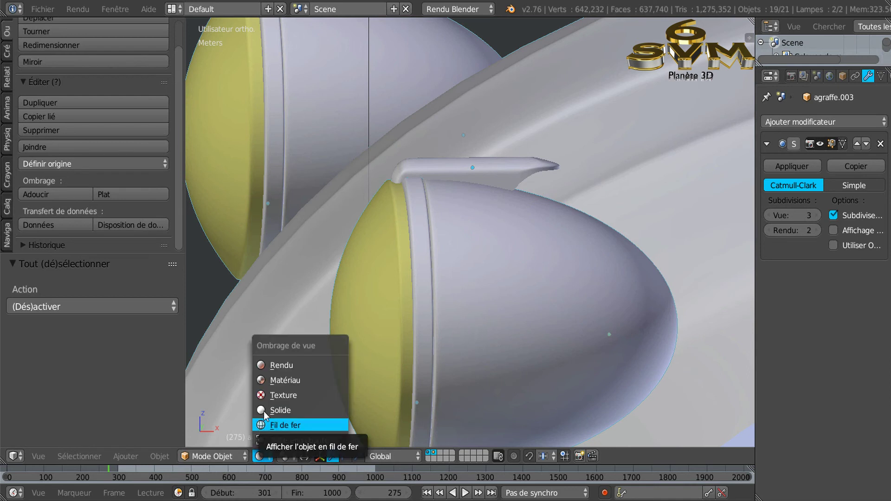
pyautogui.click(271, 381)
pyautogui.moveTo(502, 239); pyautogui.dragTo(546, 315, button='middle')
pyautogui.rightClick(473, 283)
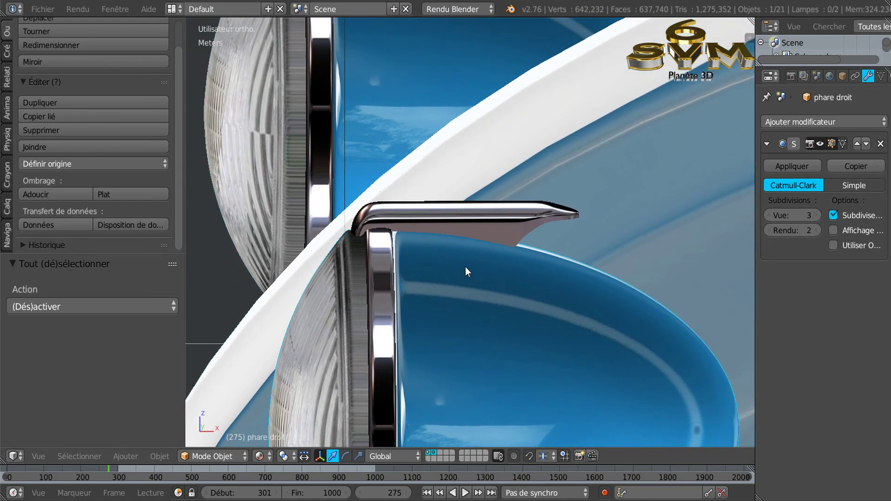
pyautogui.press('KP_Decimal')
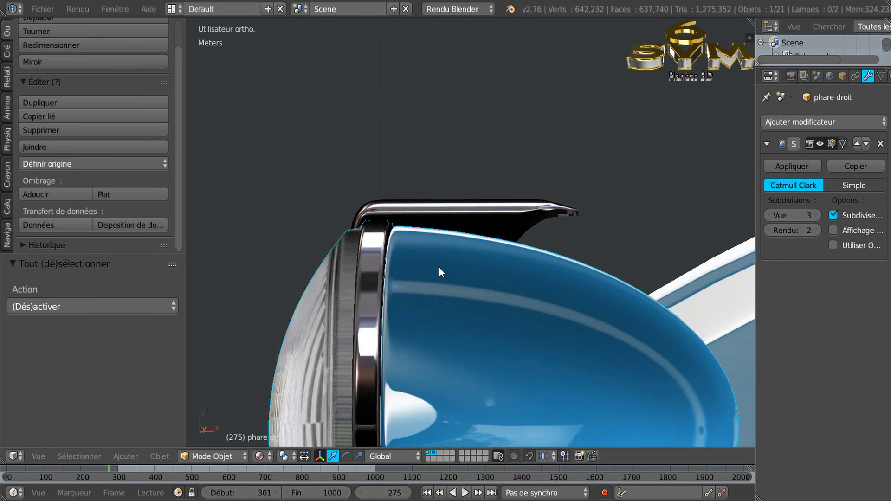
# Set the pivot point to Curseur 3D.
pyautogui.click(259, 456)
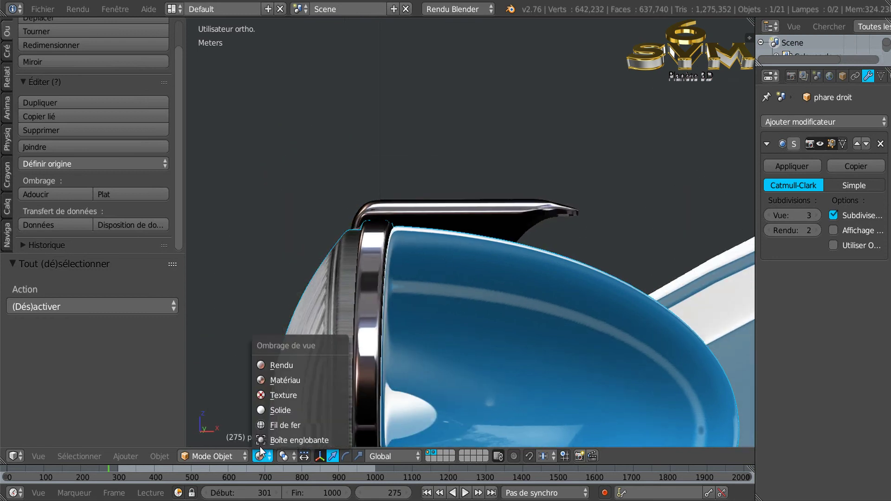
pyautogui.click(284, 457)
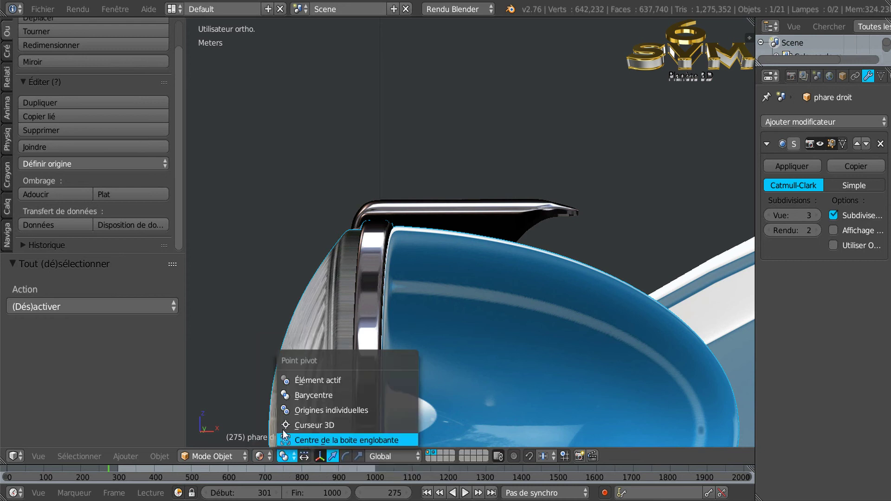
pyautogui.click(291, 425)
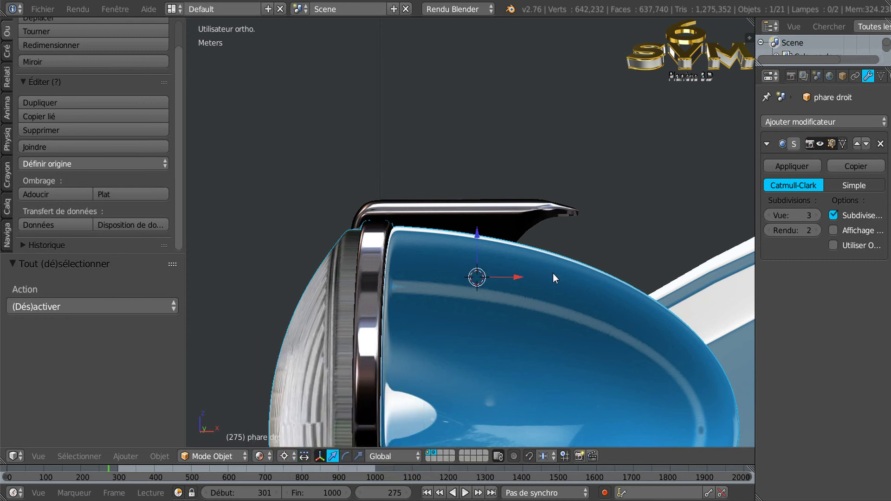
# Inspect the chrome clips on both headlights from the side, front and above, briefly checking the headlight mesh in edit mode.
pyautogui.moveTo(552, 277); pyautogui.dragTo(550, 282, button='middle')
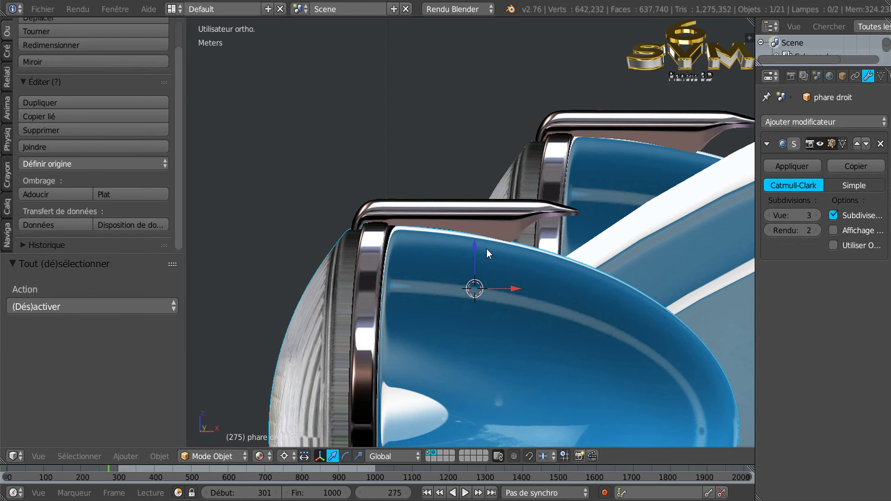
pyautogui.moveTo(475, 241); pyautogui.dragTo(475, 240)
pyautogui.moveTo(477, 241); pyautogui.dragTo(430, 321, button='middle')
pyautogui.press('Tab')
pyautogui.scroll(-3, 547, 272)
pyautogui.press('Tab')
pyautogui.scroll(3, 508, 319)
pyautogui.moveTo(508, 319); pyautogui.dragTo(661, 297, button='middle')
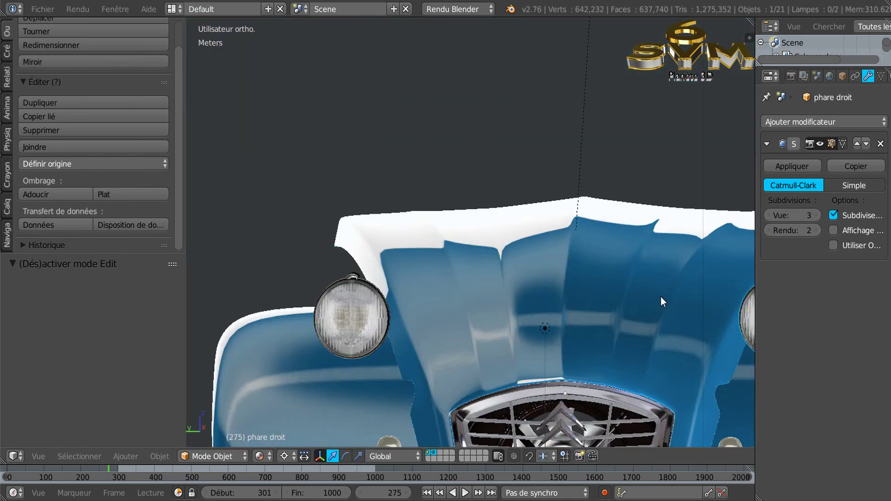
pyautogui.moveTo(503, 294); pyautogui.dragTo(511, 272, button='middle')
pyautogui.scroll(-3, 647, 310)
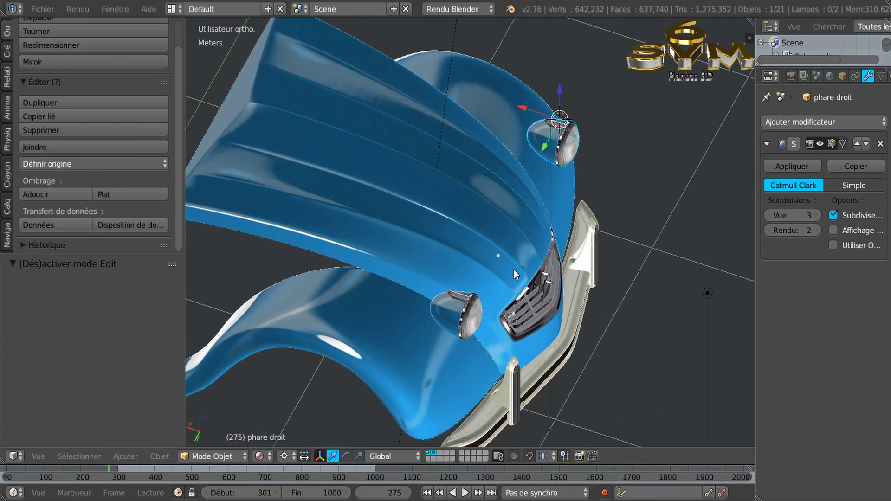
pyautogui.moveTo(513, 238)
pyautogui.mouseDown(button='middle')
pyautogui.moveTo(463, 260)
pyautogui.moveTo(458, 202)
pyautogui.moveTo(418, 264)
pyautogui.moveTo(446, 220)
pyautogui.moveTo(500, 190)
pyautogui.mouseUp(button='middle')
pyautogui.scroll(2, 461, 220)
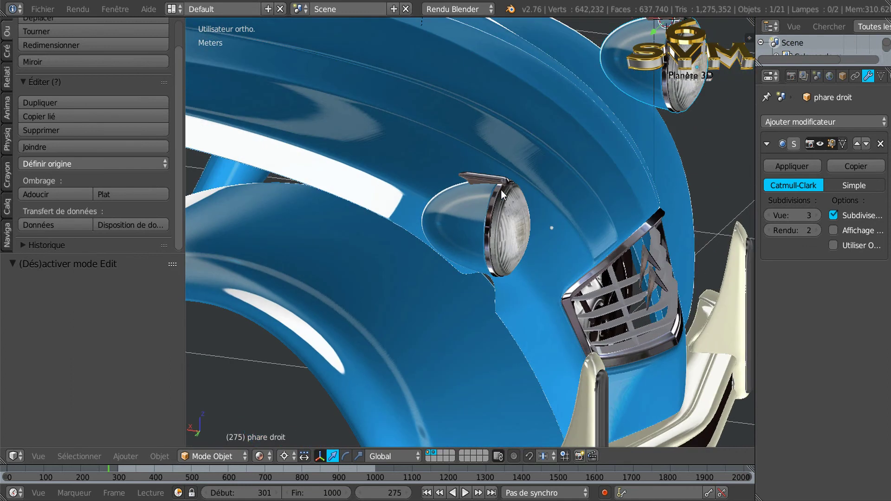
pyautogui.scroll(-2, 491, 212)
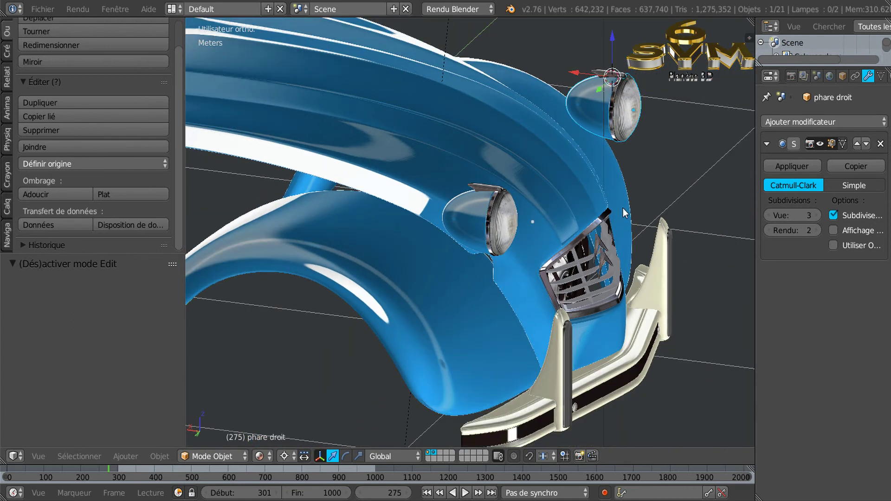
pyautogui.moveTo(619, 206); pyautogui.dragTo(527, 202, button='middle')
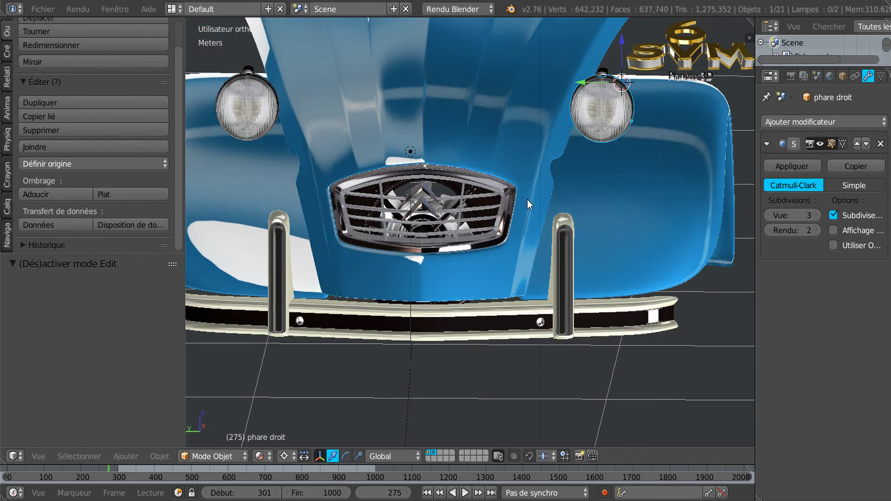
# Examine the front of the car and take a close look at the chrome grille with its chevrons.
pyautogui.keyDown('shift'); pyautogui.moveTo(535, 193); pyautogui.dragTo(589, 224, button='middle'); pyautogui.keyUp('shift')
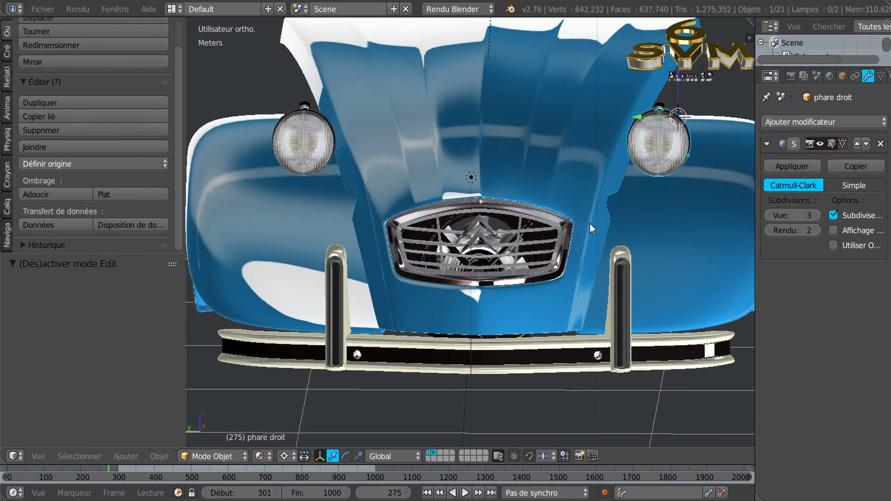
pyautogui.scroll(-3, 639, 194)
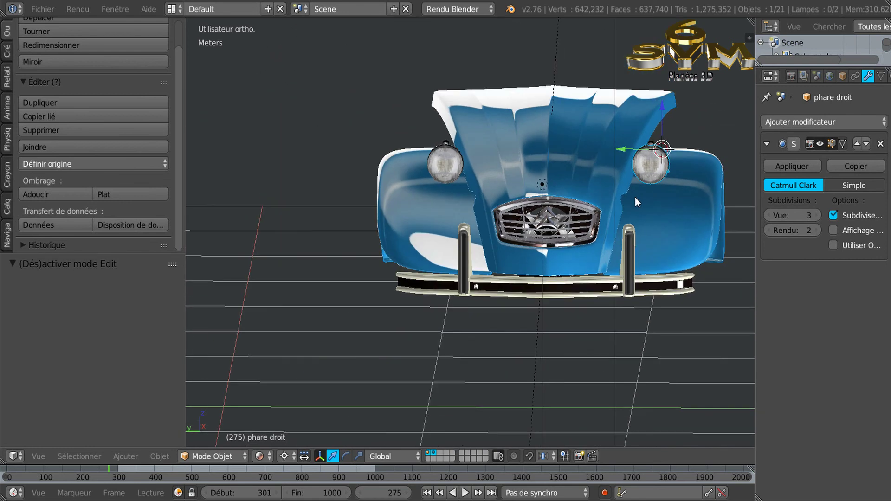
pyautogui.scroll(5, 632, 206)
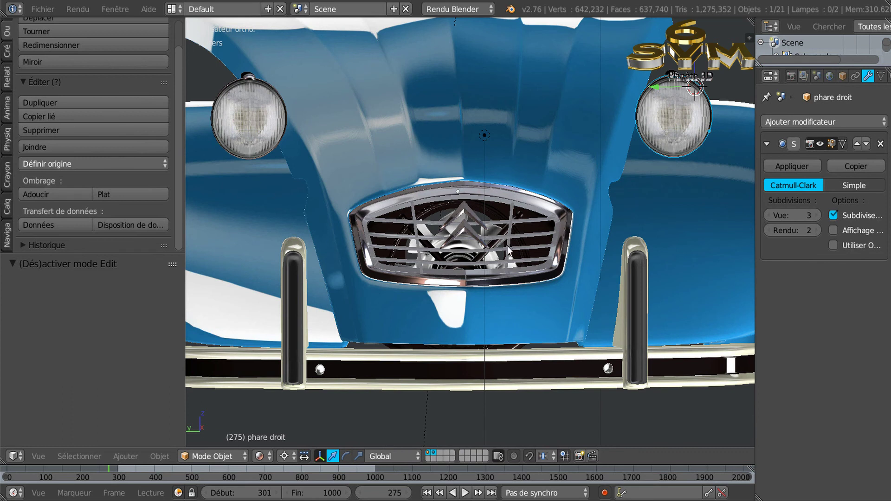
pyautogui.scroll(3, 507, 246)
pyautogui.scroll(-1, 519, 218)
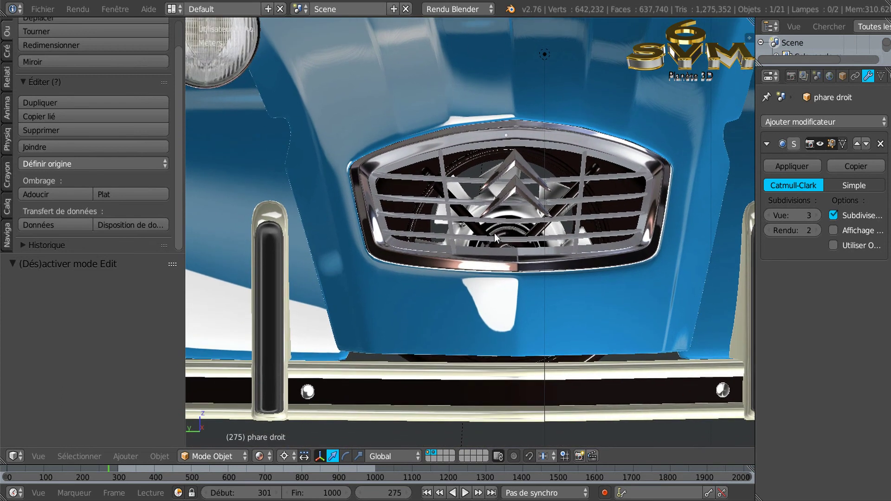
pyautogui.moveTo(494, 233); pyautogui.dragTo(486, 235, button='middle')
pyautogui.scroll(3, 486, 227)
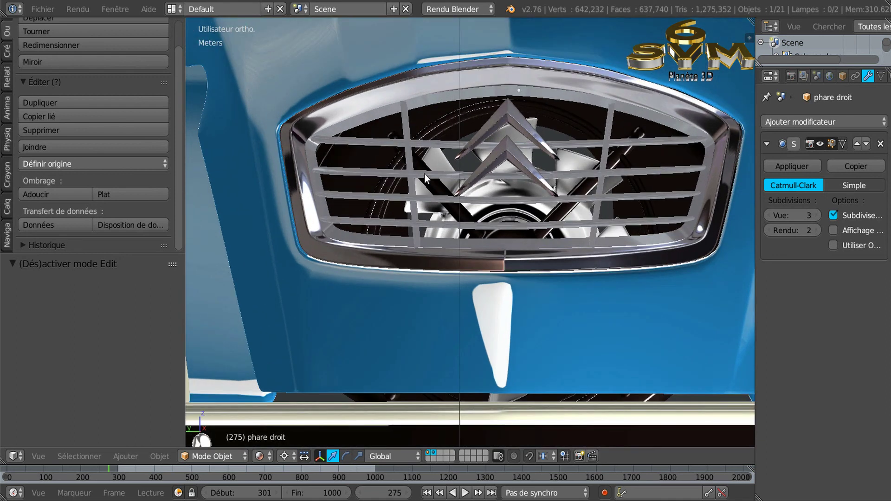
pyautogui.moveTo(523, 221)
pyautogui.mouseDown(button='middle')
pyautogui.moveTo(519, 257)
pyautogui.moveTo(533, 217)
pyautogui.mouseUp(button='middle')
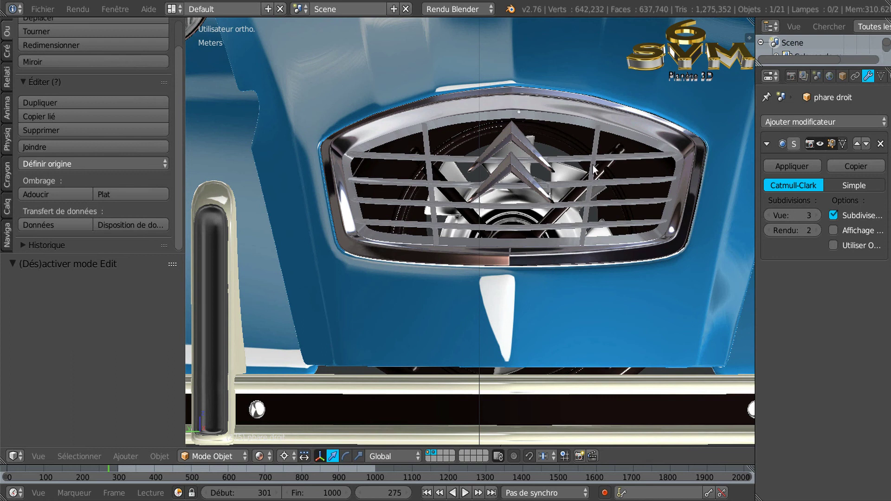
pyautogui.scroll(-5, 521, 194)
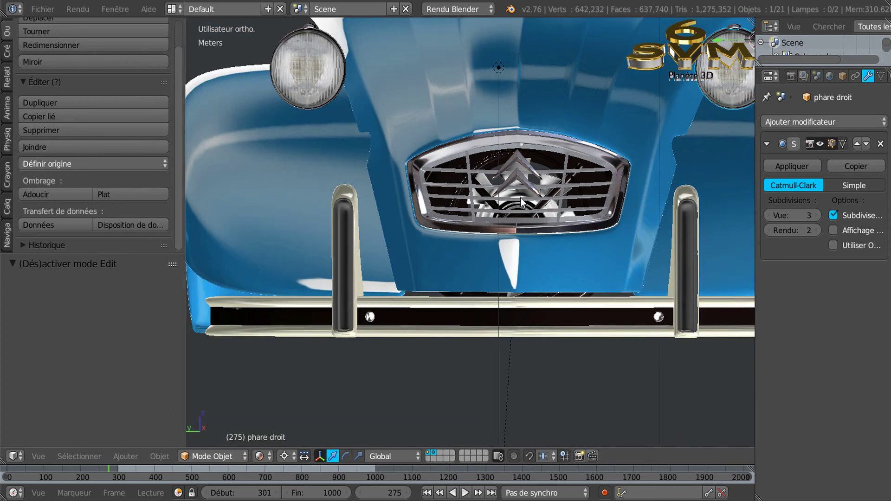
# Review the assembled hood, fenders, headlights, grille and bumper from several three-quarter angles.
pyautogui.moveTo(532, 208); pyautogui.dragTo(552, 238, button='middle')
pyautogui.scroll(-2, 528, 201)
pyautogui.scroll(2, 528, 202)
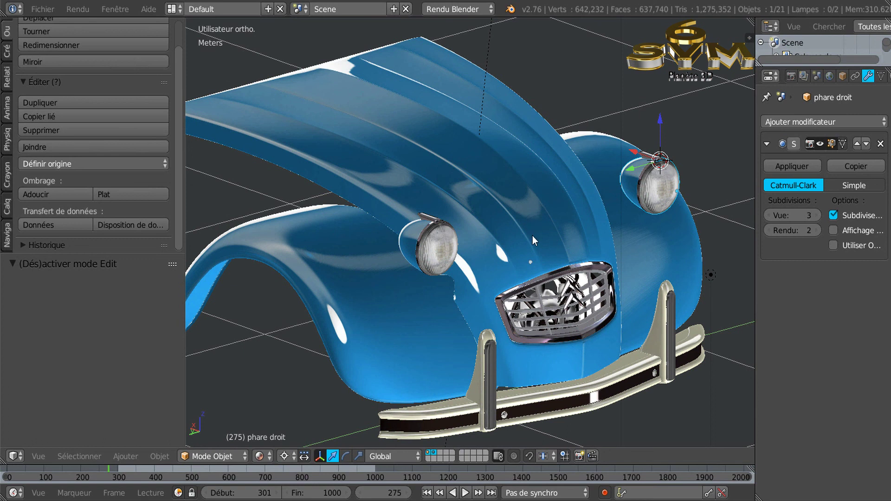
pyautogui.moveTo(543, 233); pyautogui.dragTo(560, 219, button='middle')
pyautogui.scroll(1, 535, 236)
pyautogui.scroll(-3, 508, 245)
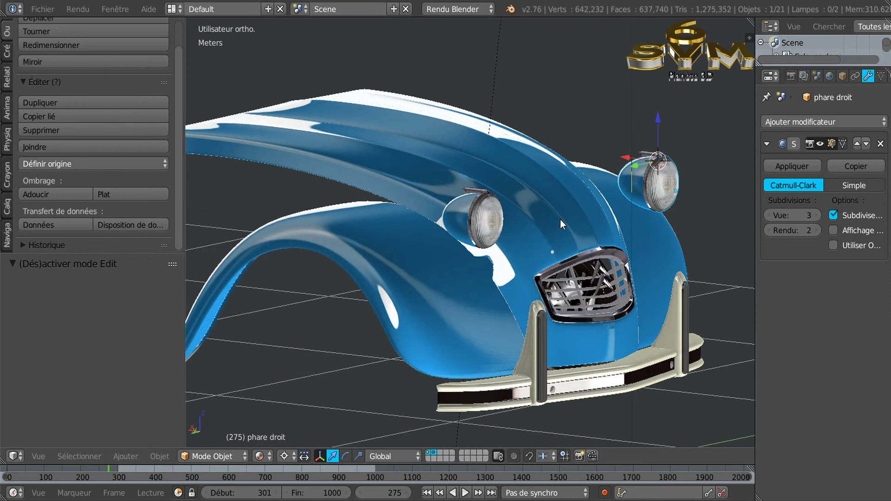
pyautogui.scroll(3, 521, 247)
pyautogui.moveTo(494, 273); pyautogui.dragTo(464, 263, button='middle')
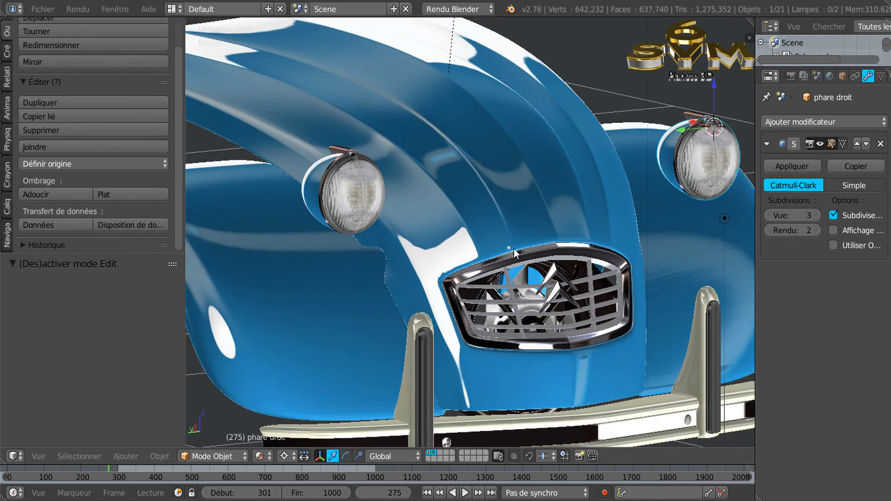
pyautogui.scroll(-1, 667, 130)
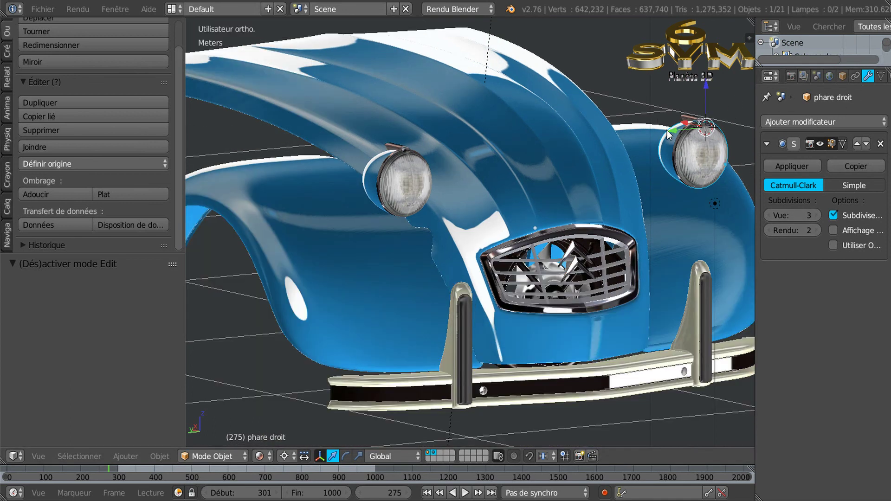
# Select the headlight object phare droit and display the settings of its lens material Matériau.046.
pyautogui.moveTo(754, 106); pyautogui.dragTo(713, 108)
pyautogui.rightClick(665, 156)
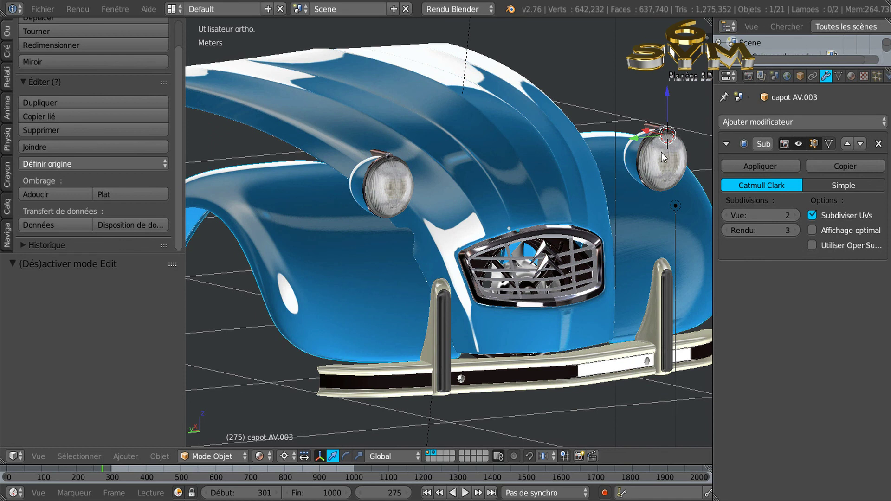
pyautogui.click(853, 77)
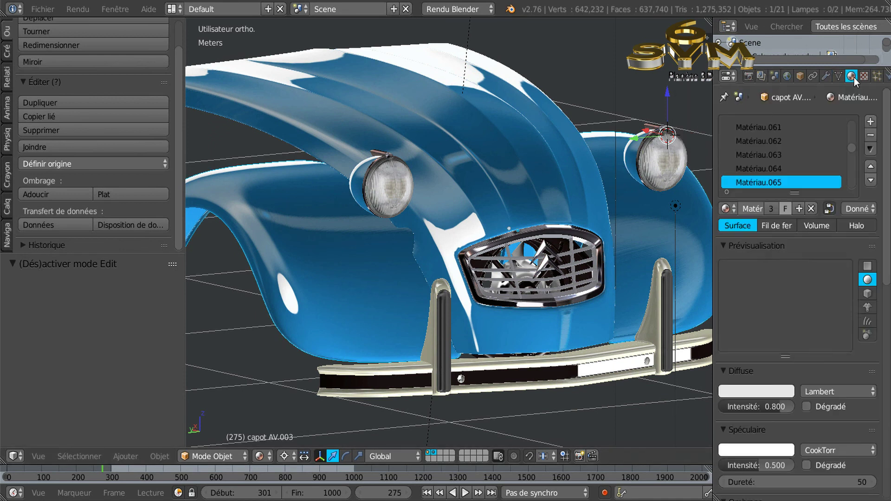
pyautogui.rightClick(661, 174)
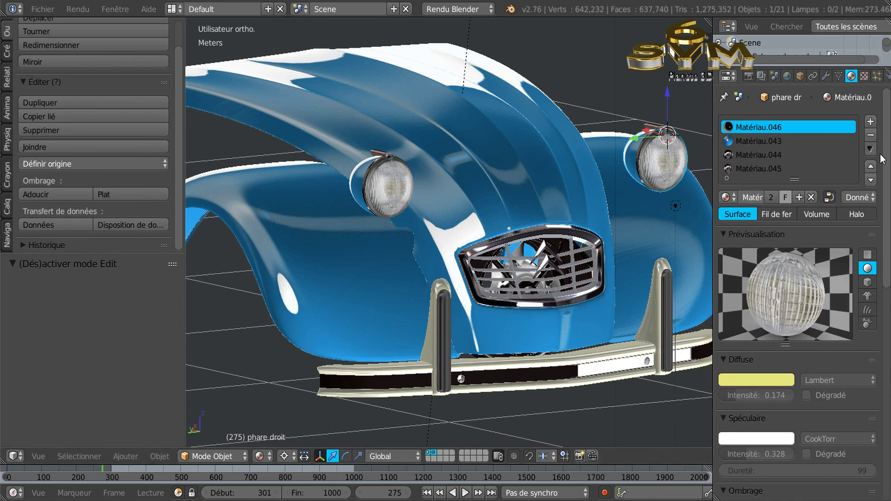
# Toggle the Sans ombrage option of the headlight lens material several times to compare its effect, leaving it enabled.
pyautogui.scroll(-5, 826, 346)
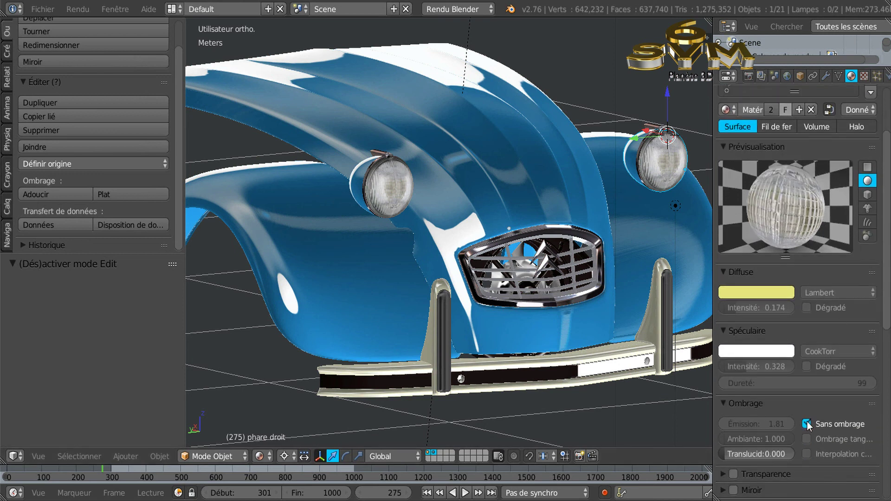
pyautogui.click(807, 422)
pyautogui.click(807, 422)
pyautogui.click(807, 422)
pyautogui.click(807, 422)
pyautogui.click(807, 422)
pyautogui.click(807, 422)
pyautogui.moveTo(717, 148); pyautogui.dragTo(750, 150)
# Inspect the phare droit headlight and its adjoining fender from the front and three-quarter angles.
pyautogui.moveTo(637, 192); pyautogui.dragTo(563, 179, button='middle')
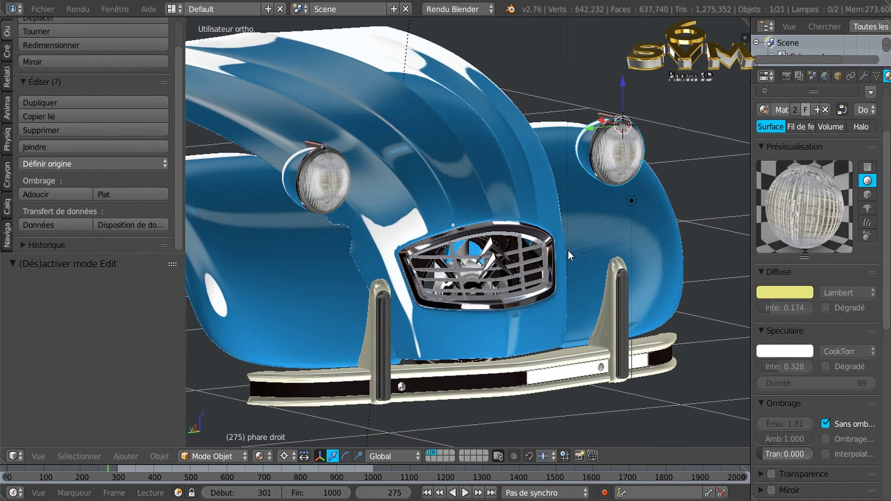
pyautogui.moveTo(700, 263); pyautogui.dragTo(511, 296, button='middle')
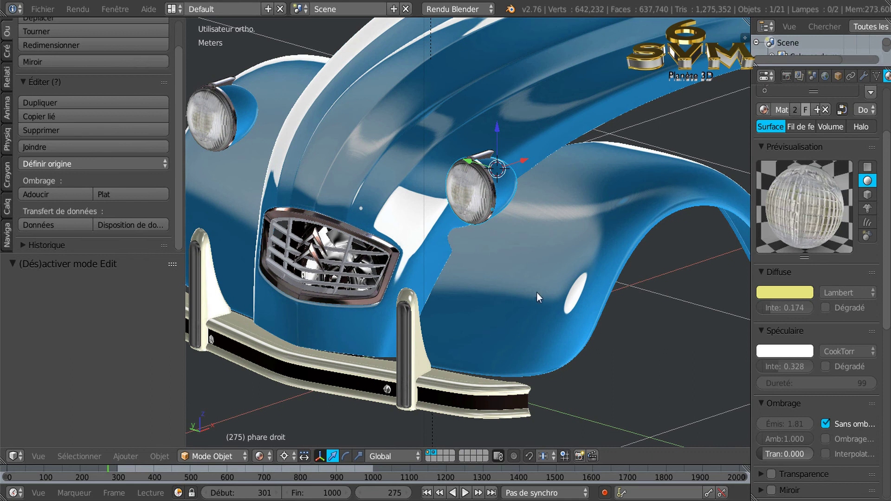
pyautogui.moveTo(607, 270); pyautogui.dragTo(513, 254, button='middle')
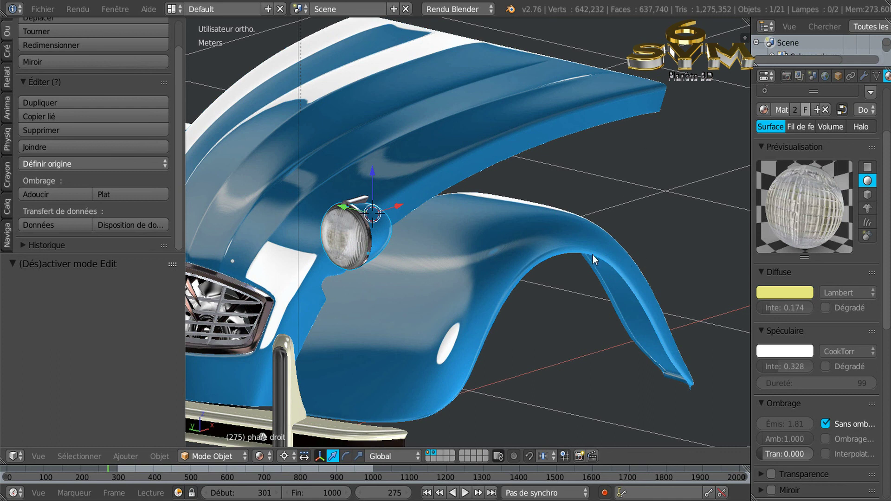
pyautogui.moveTo(594, 230); pyautogui.dragTo(596, 234, button='middle')
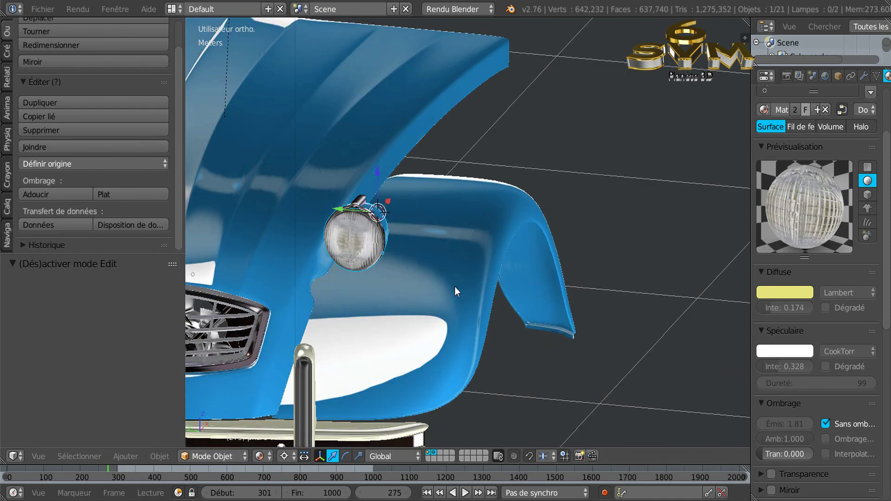